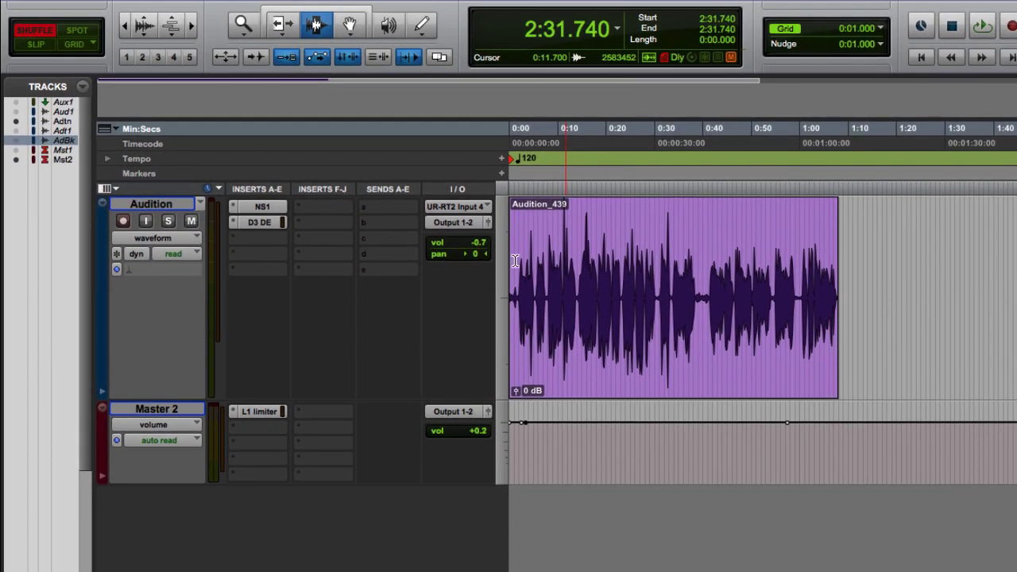
Step: Place the edit cursor at about 0:08.8 in the Audition_439 clip
left_click(589, 273)
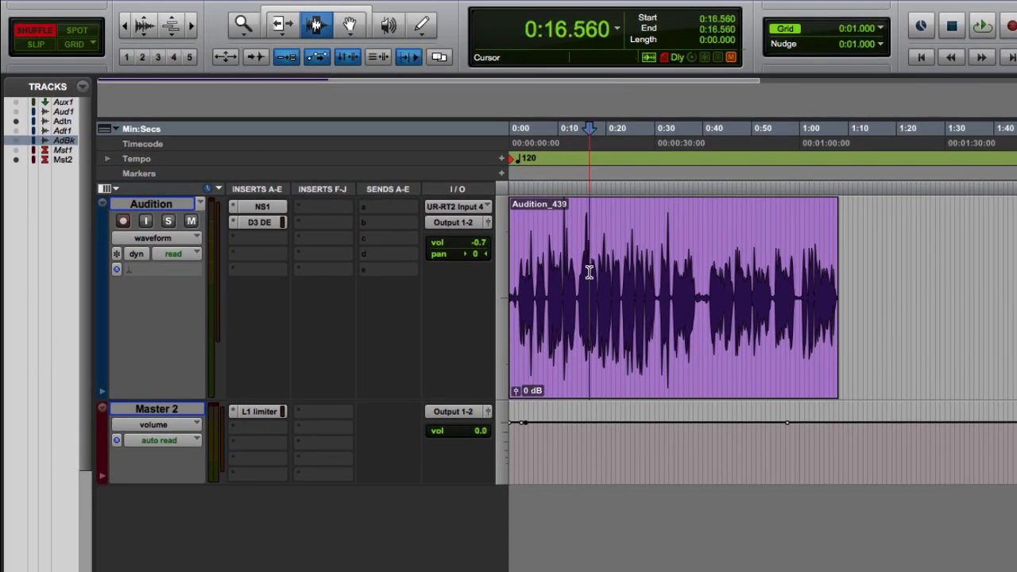
left_click(597, 288)
left_click(605, 286)
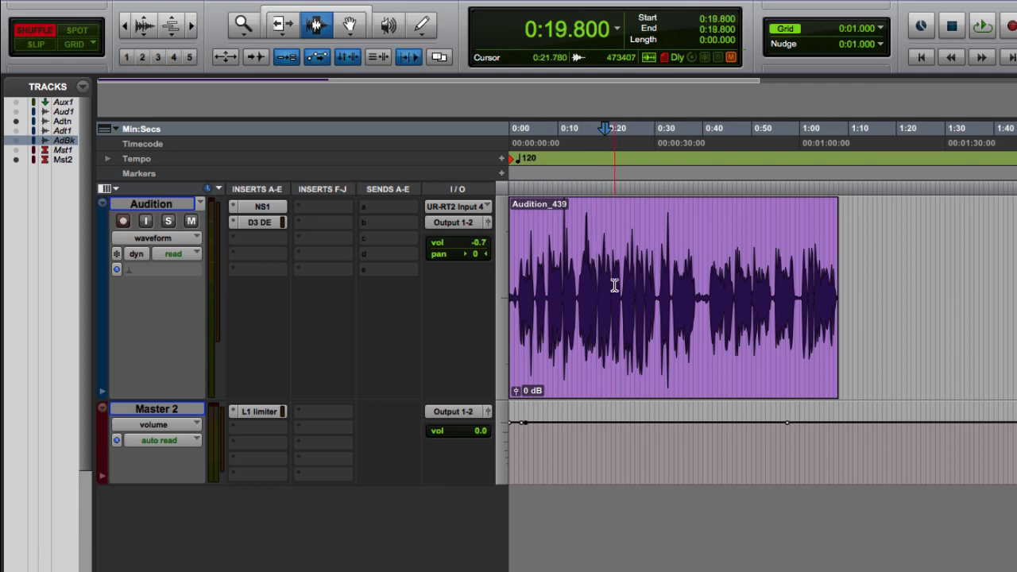
left_click(552, 289)
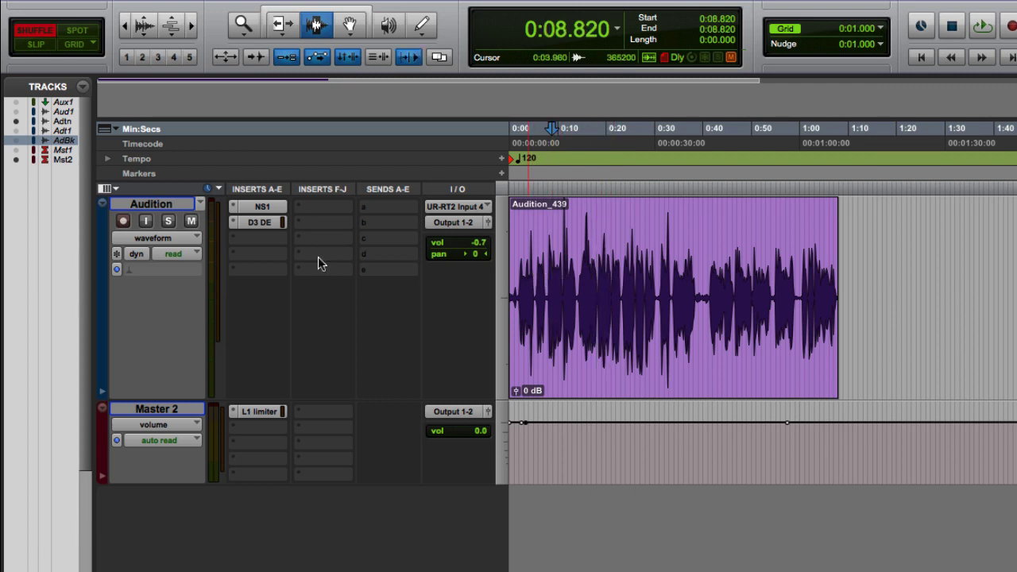
Step: Select the Audition track and open its NS1 noise suppressor to view the settings
left_click(151, 204)
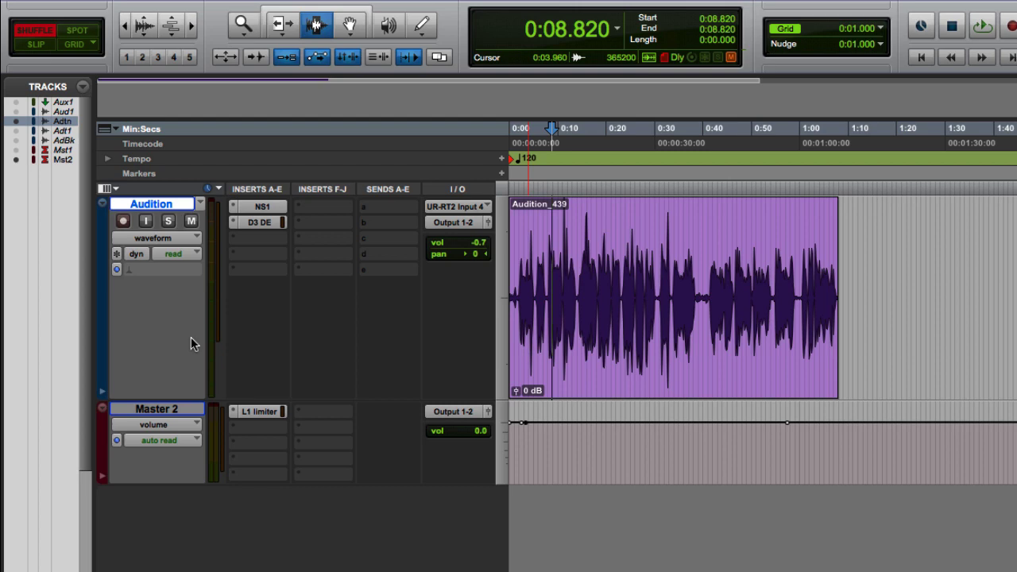
left_click(263, 207)
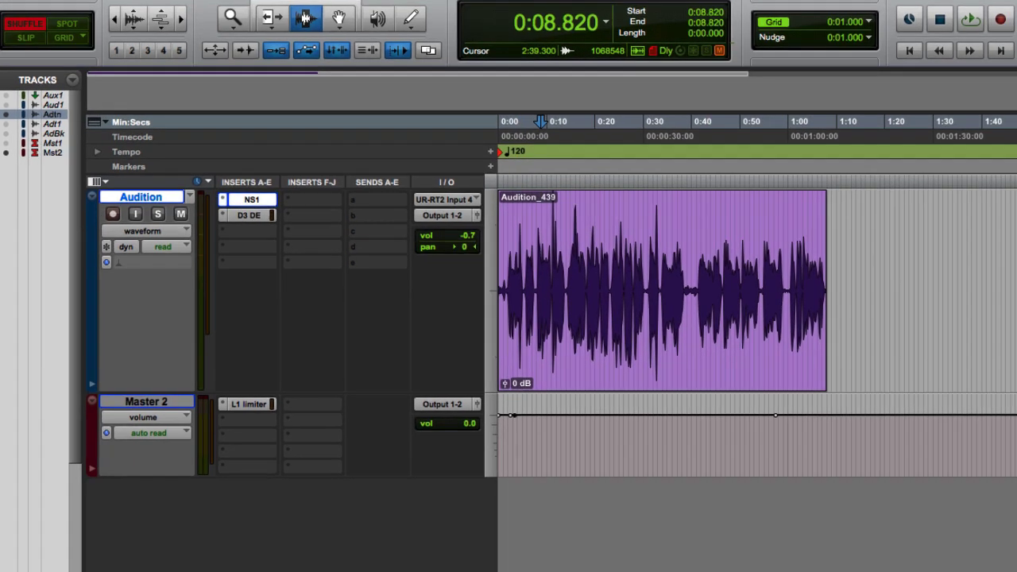
left_click(266, 206)
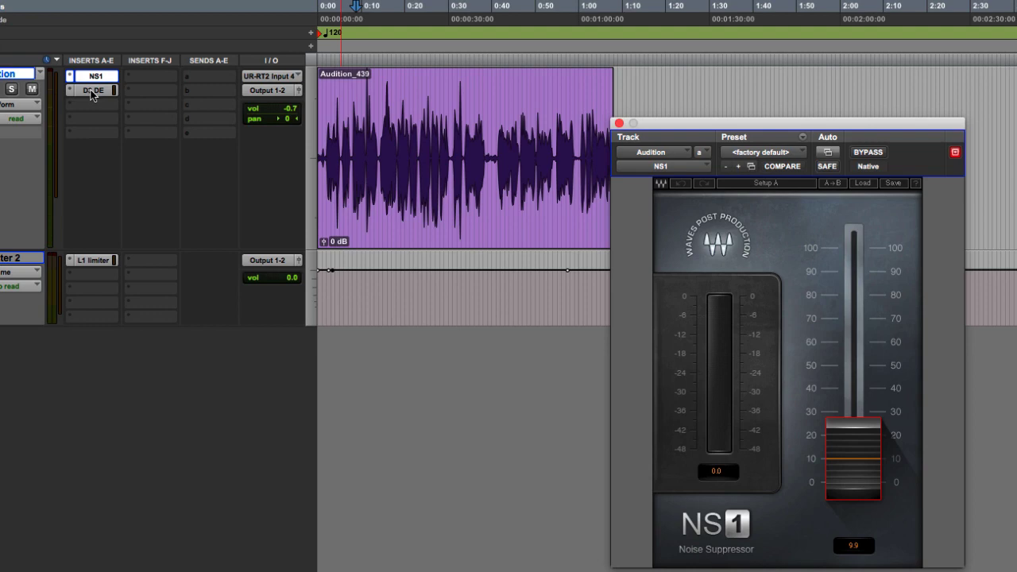
Step: Set the De-Esser frequency on the Audition track to 11.2 kHz and close the plug-in
left_click(92, 93)
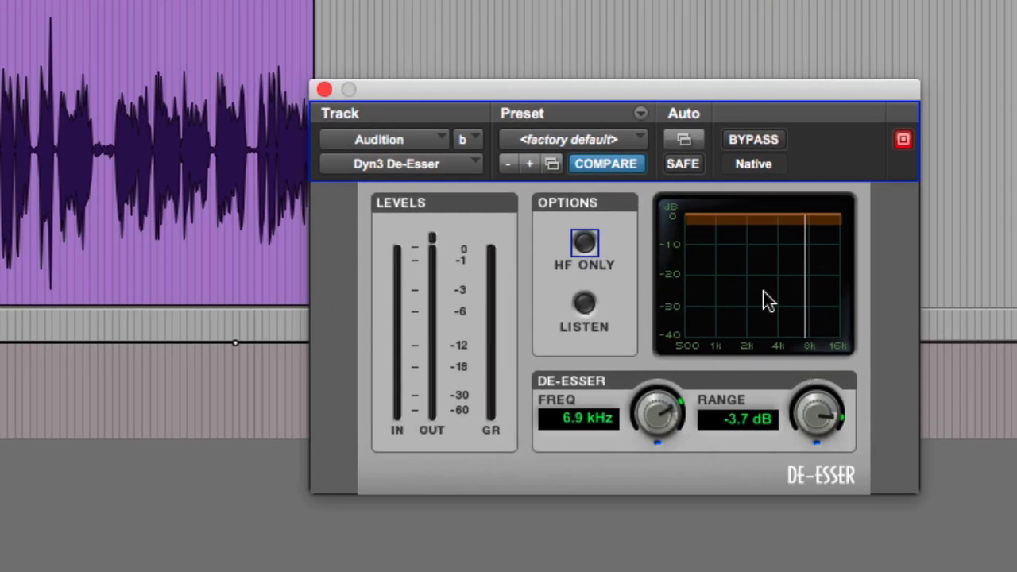
left_click_drag(631, 399, 639, 366)
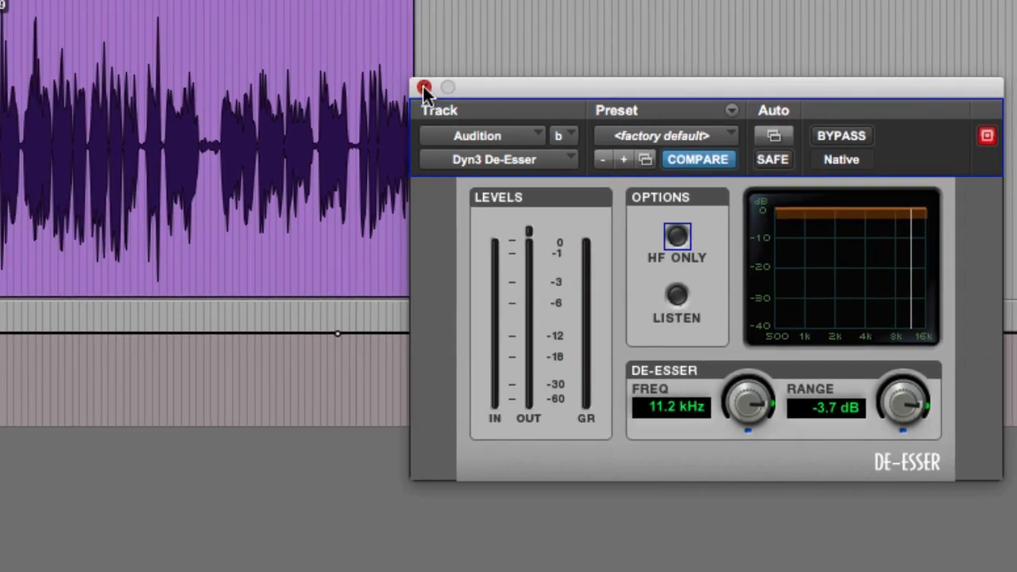
left_click(324, 89)
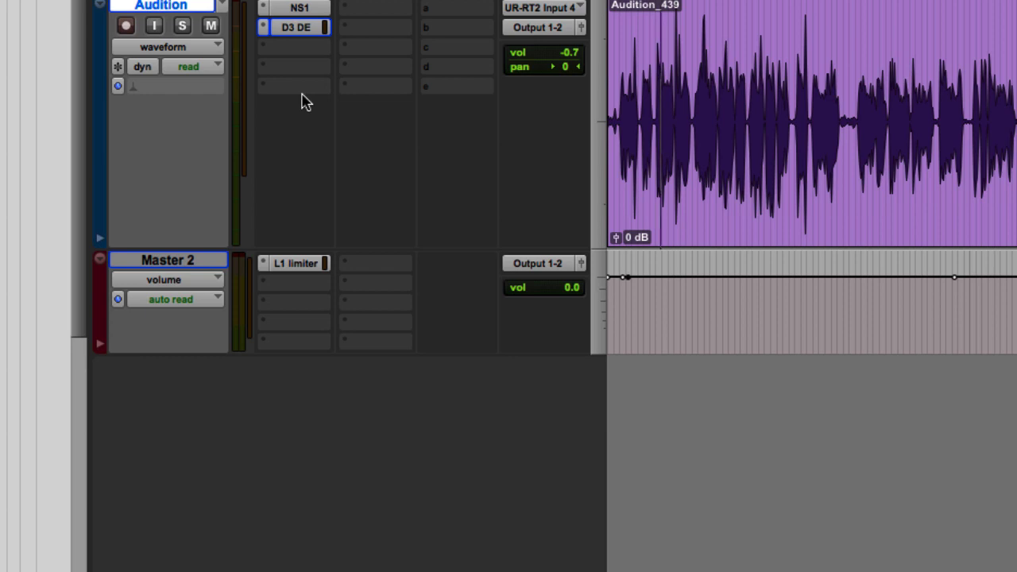
Step: In the Master 2 track's L1 limiter, set the output ceiling to -3.0 and the threshold to -20.1
left_click(288, 265)
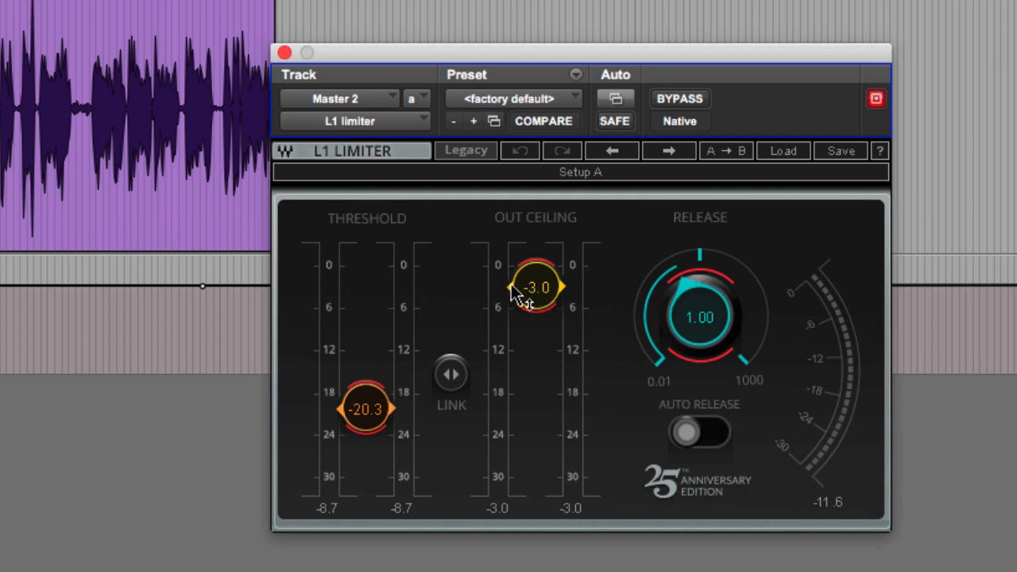
left_click_drag(534, 308, 528, 293)
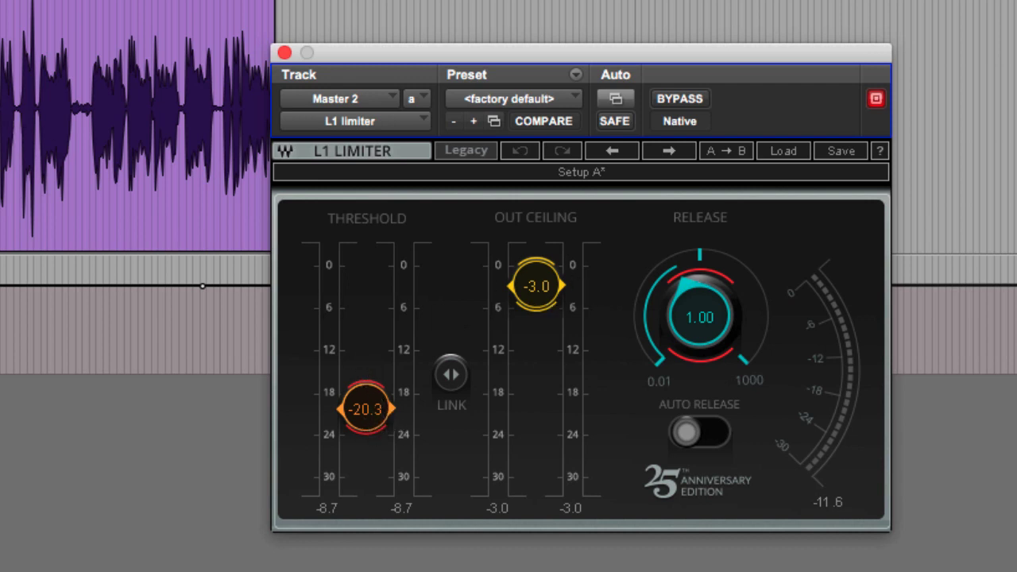
left_click_drag(366, 409, 366, 407)
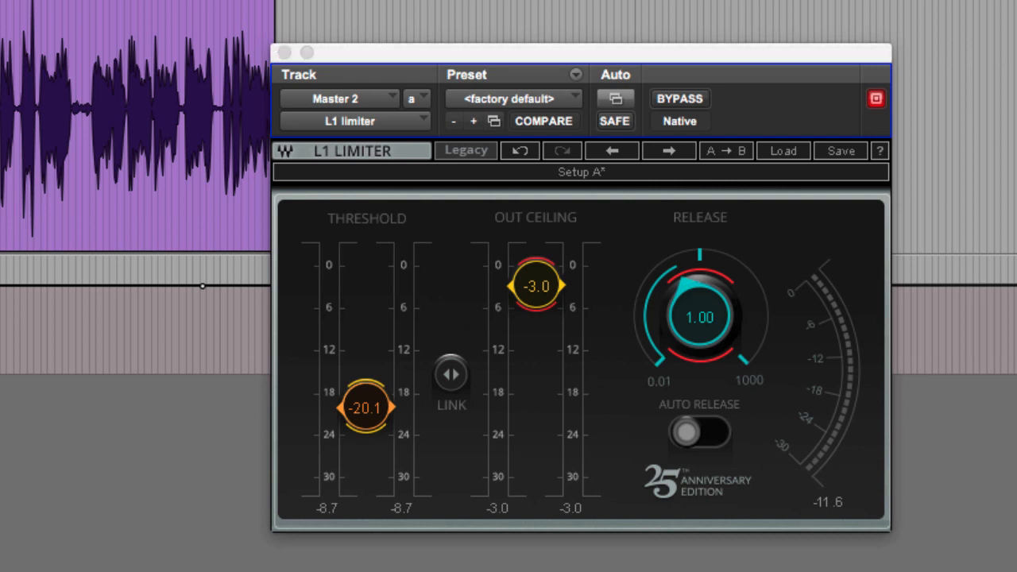
Step: Play back the audio while adjusting the L1 limiter's threshold to -17.4, and close the plug-in
key("space")
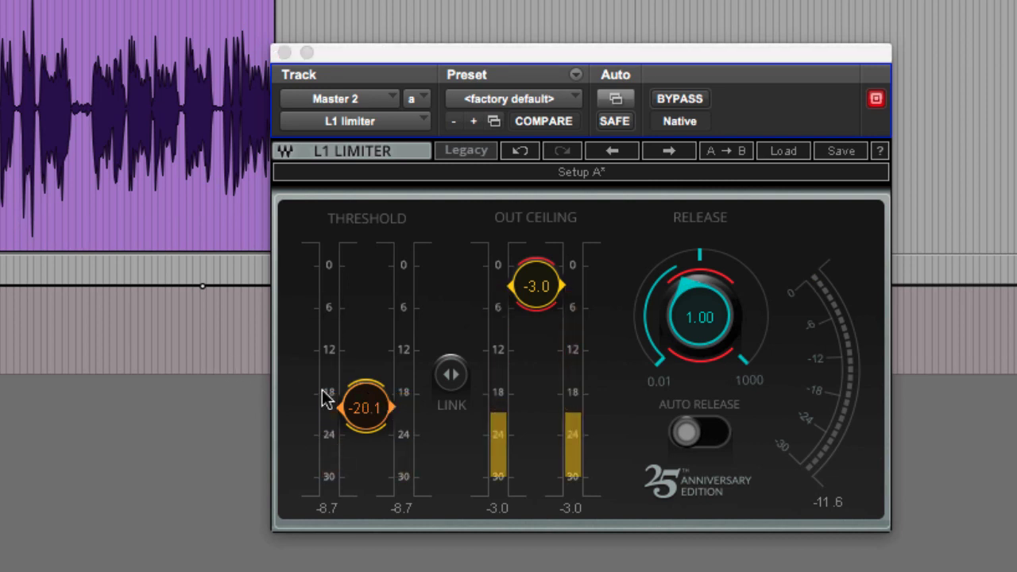
mouse_move(365, 408)
left_mouse_down()
mouse_move(366, 360)
mouse_move(363, 401)
left_mouse_up()
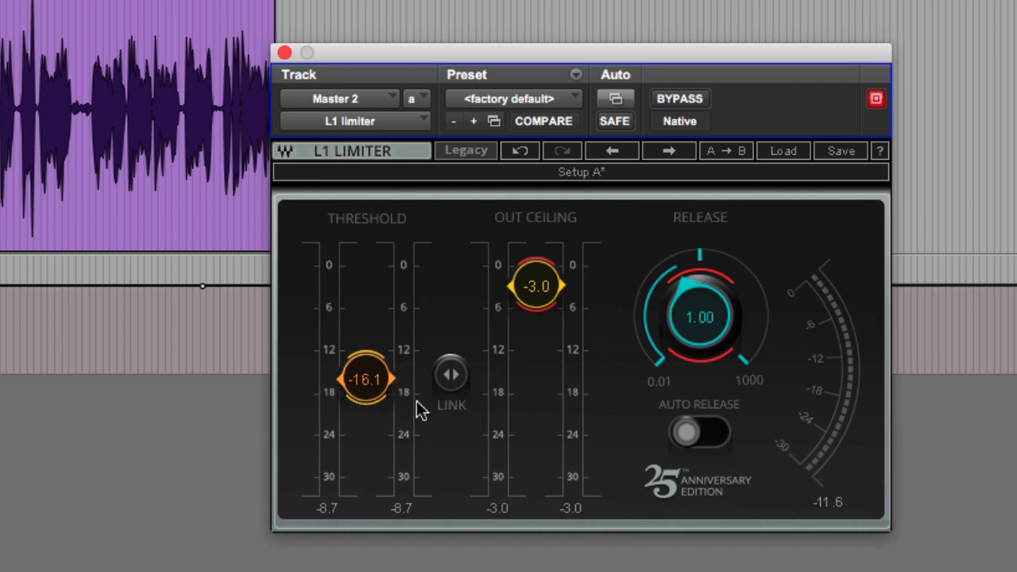
mouse_move(375, 412)
left_mouse_down()
mouse_move(375, 423)
mouse_move(359, 415)
left_mouse_up()
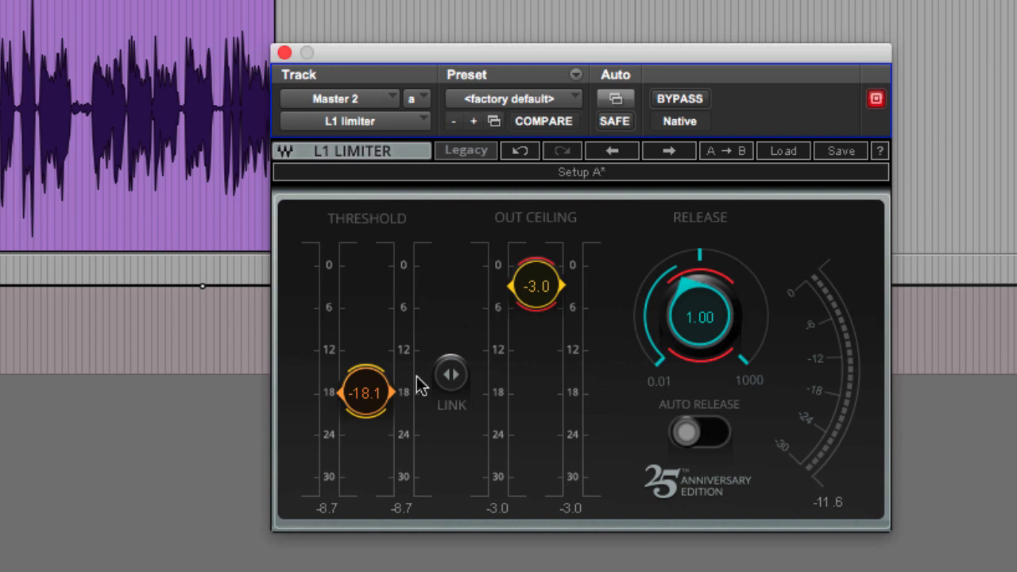
left_click_drag(380, 412, 378, 417)
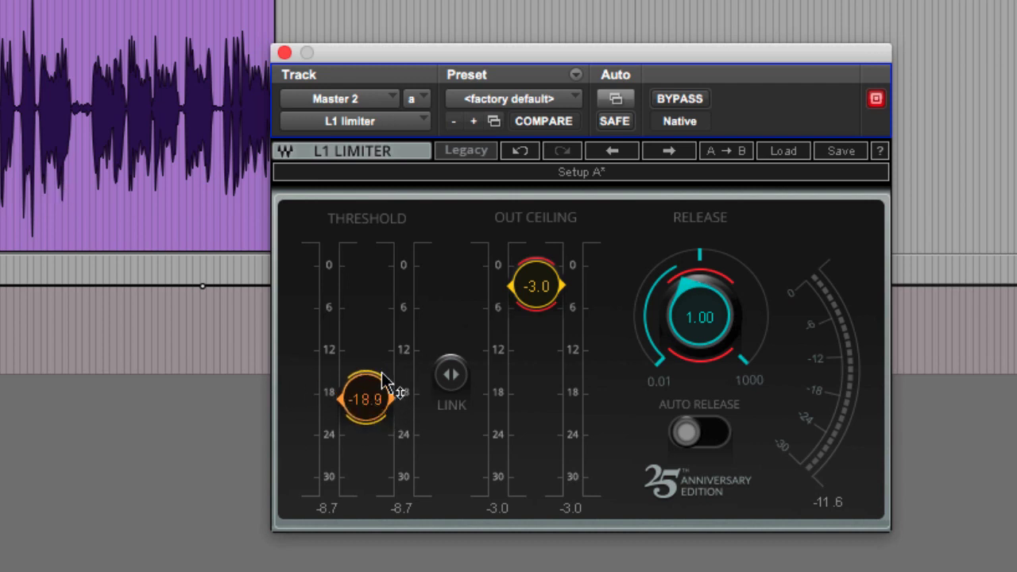
left_click_drag(381, 374, 364, 397)
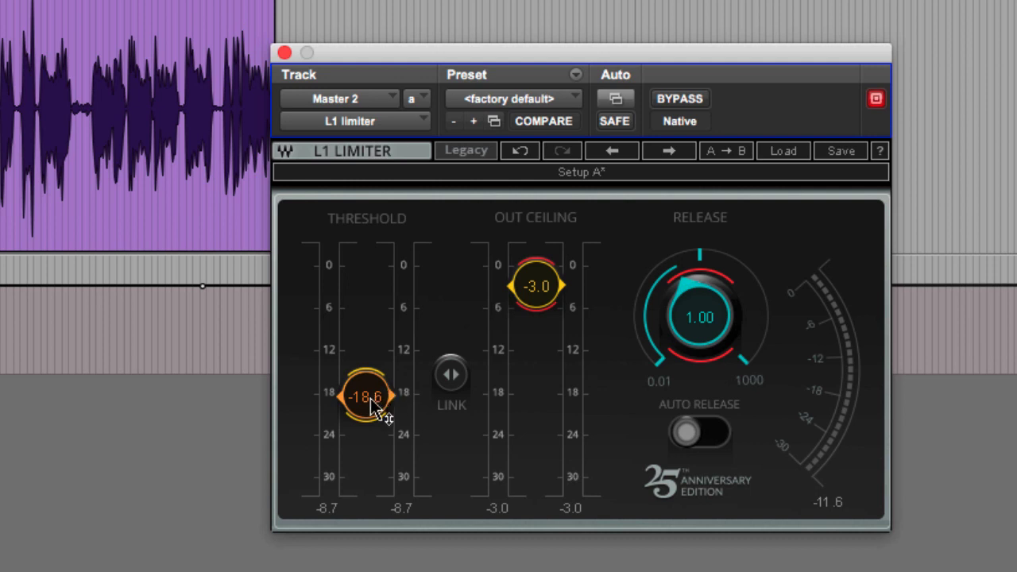
left_click_drag(382, 414, 363, 405)
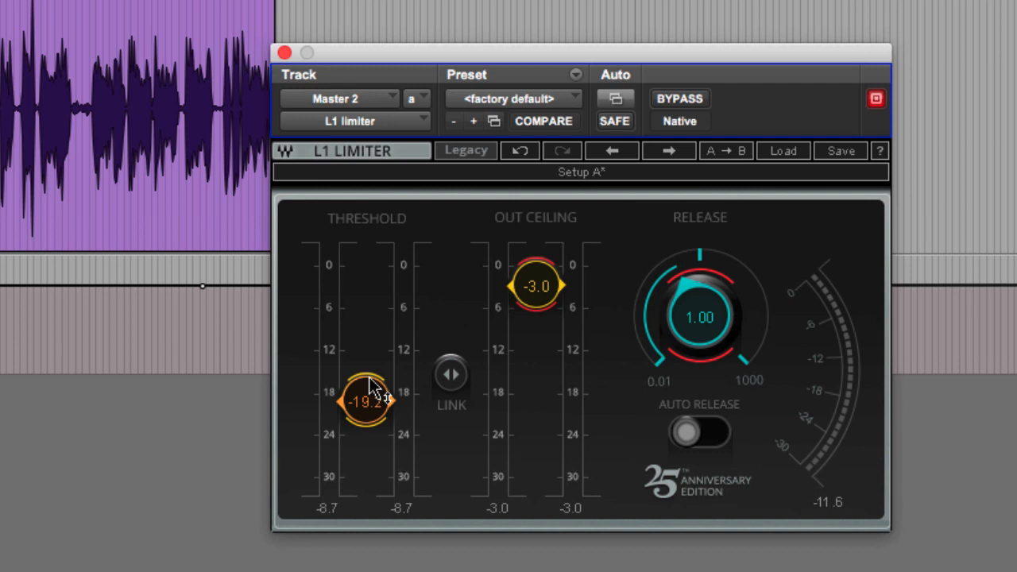
key("space")
left_click_drag(372, 413, 367, 388)
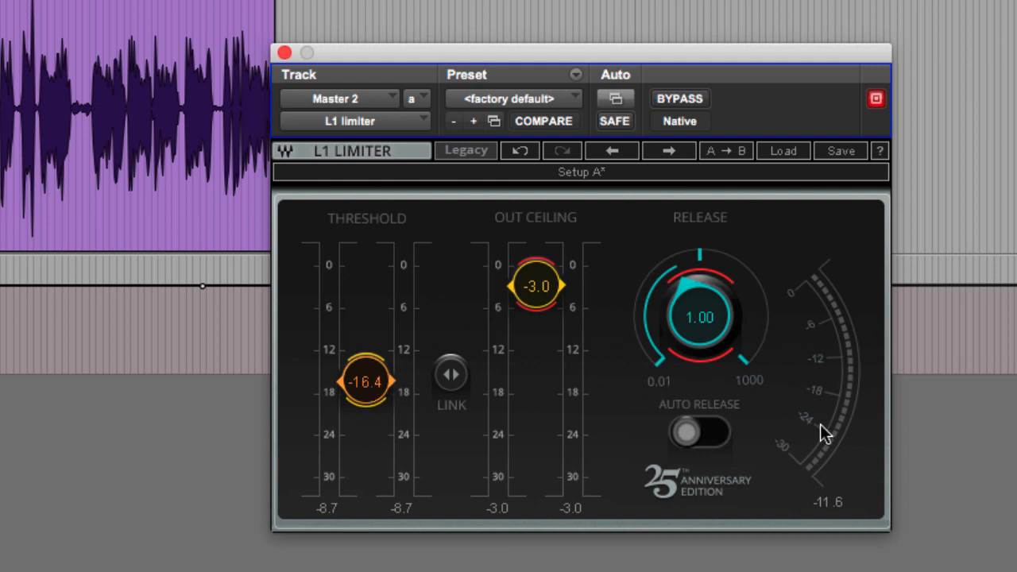
left_click_drag(400, 405, 363, 411)
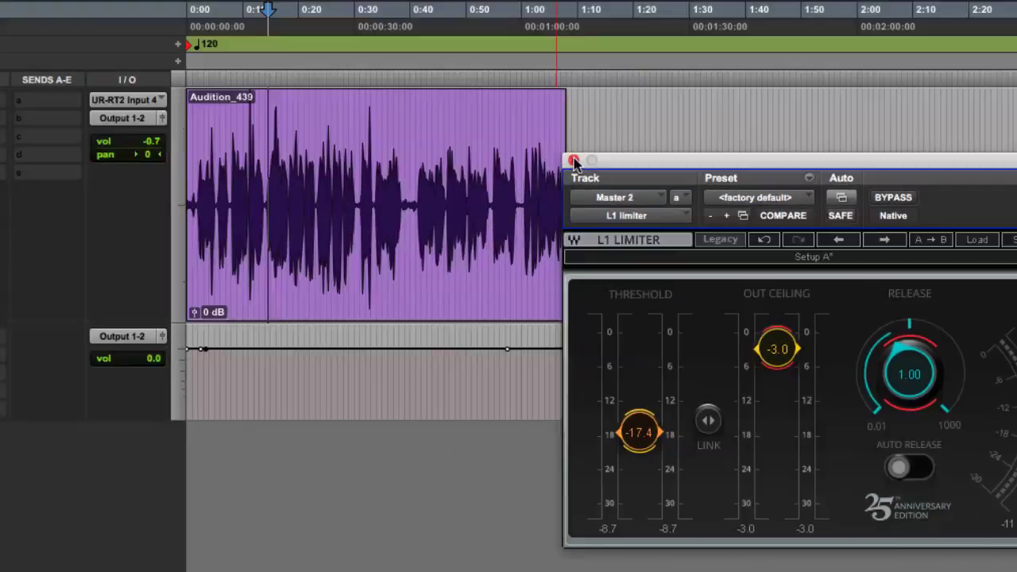
left_click(284, 53)
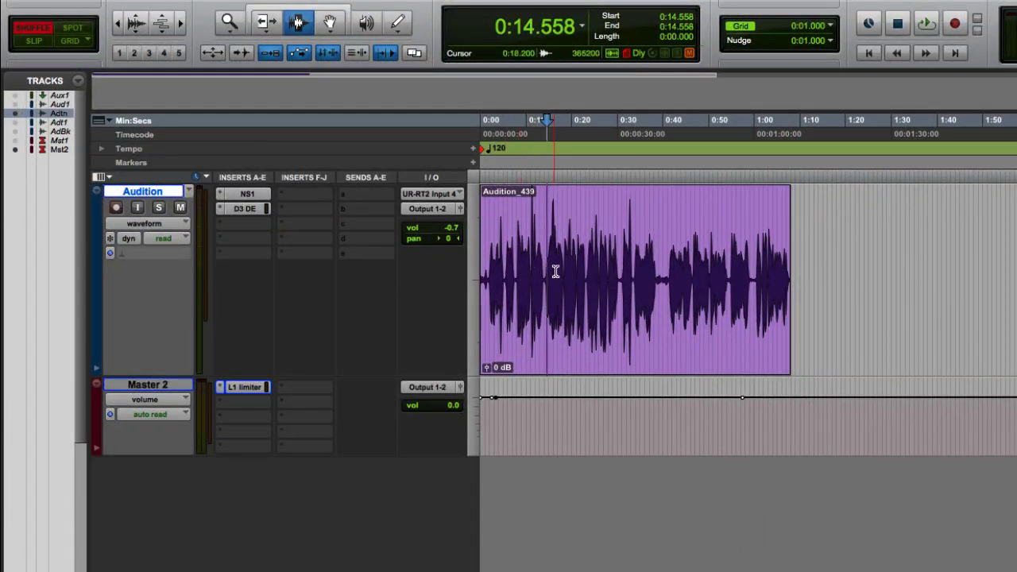
Step: Select the entire Audition_439 clip on the Audition track
key("t")
key("t")
key("t")
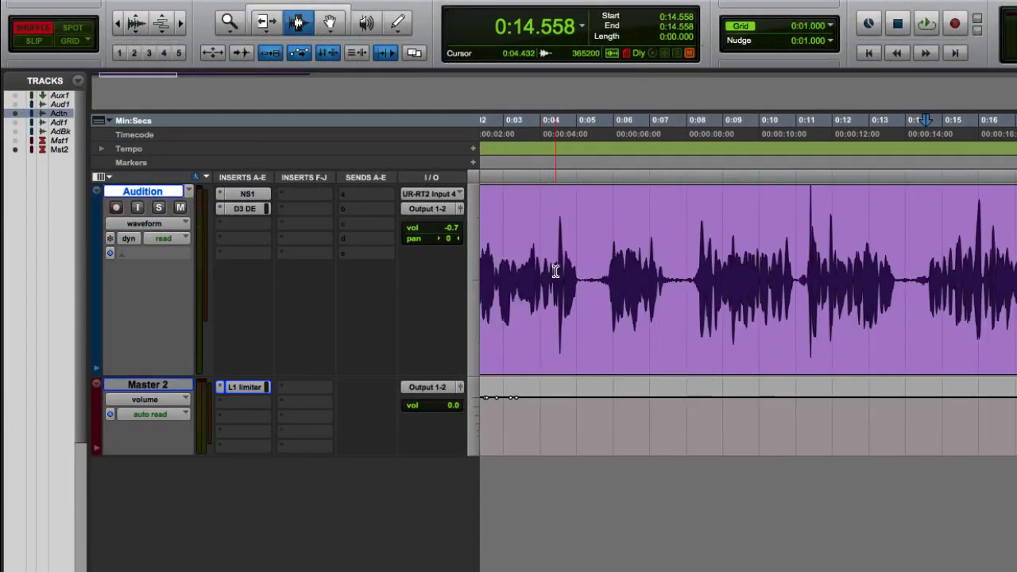
key("super+bracketleft")
key("super+bracketleft")
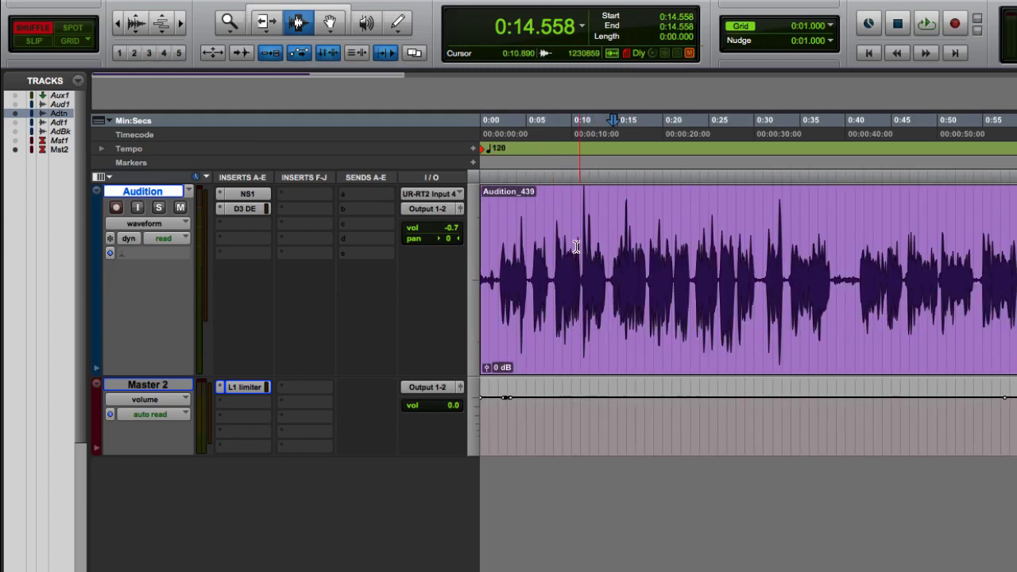
double_click(620, 280)
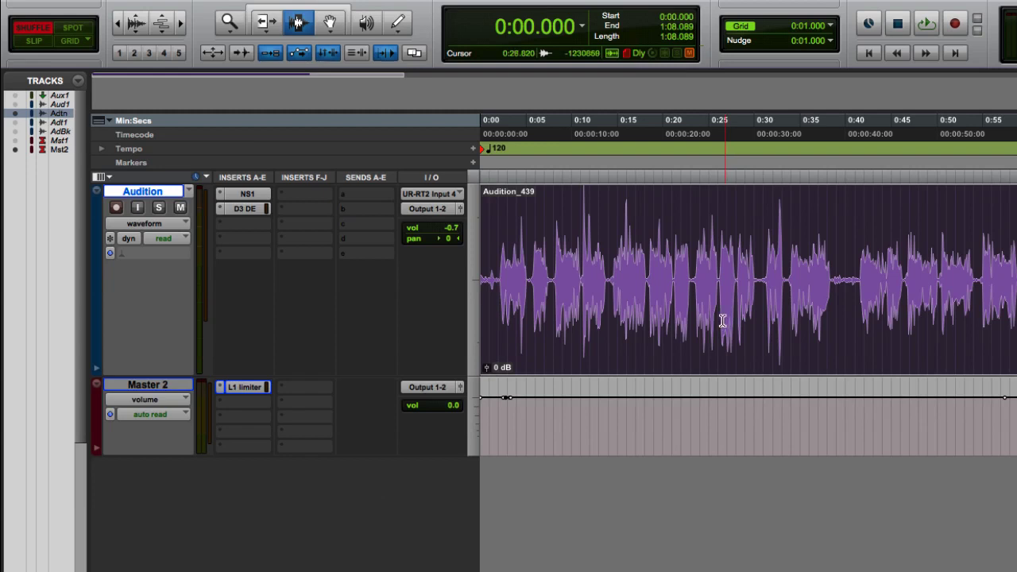
Step: Review the threshold and ceiling settings of the L1 limiter on the Master 2 track, closing the plug-in each time
left_click(245, 387)
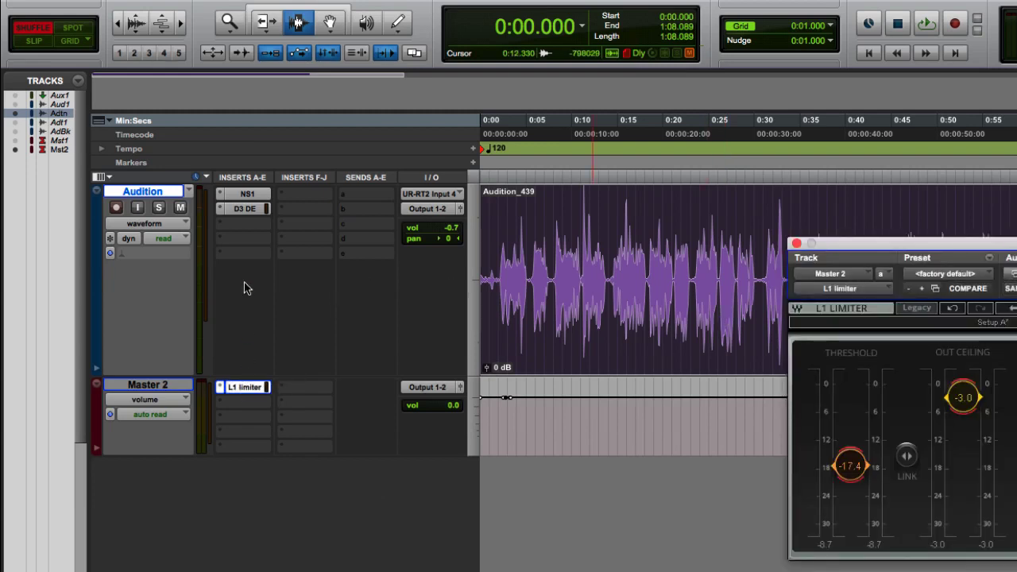
left_click(796, 244)
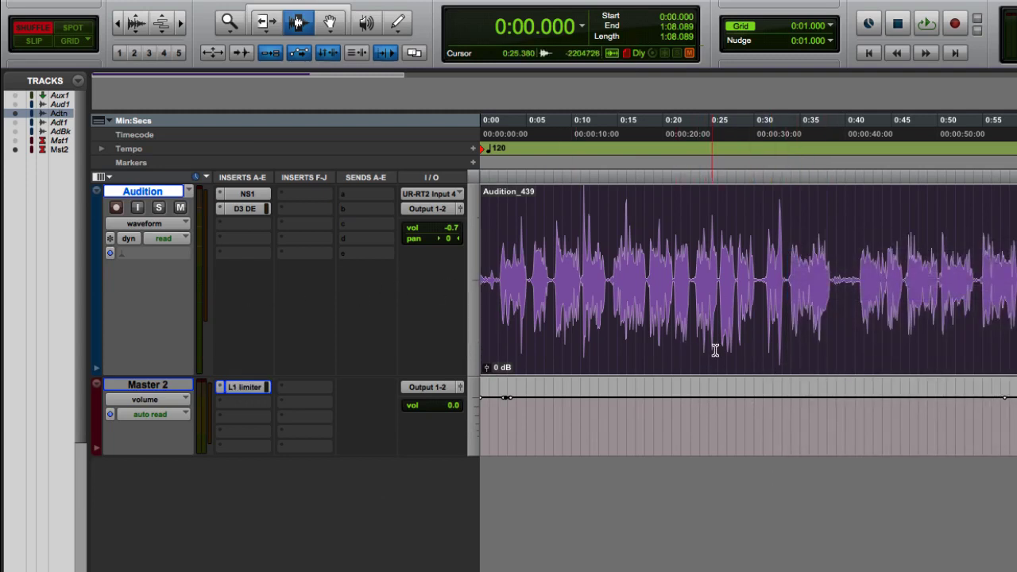
left_click(251, 388)
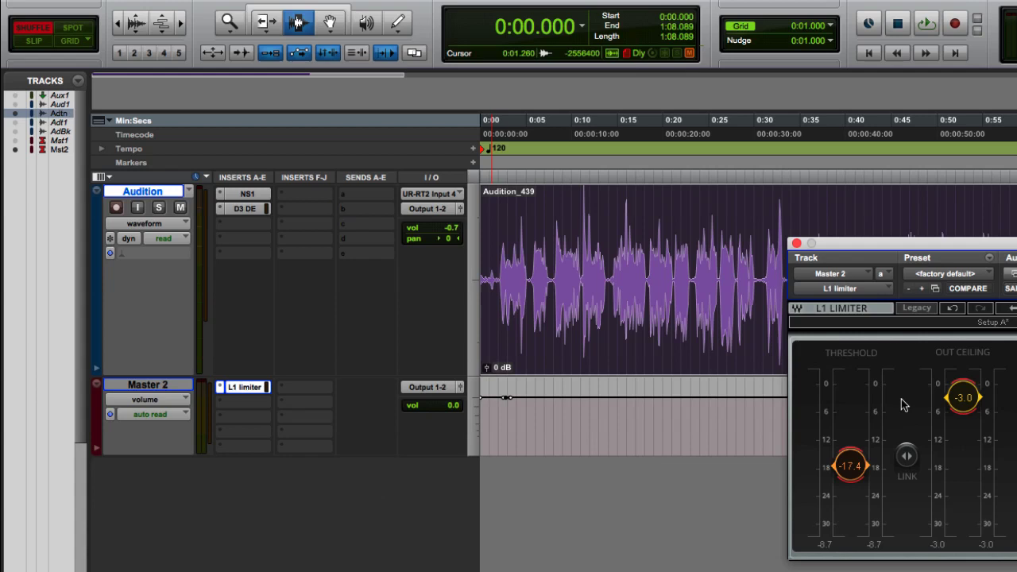
left_click(796, 243)
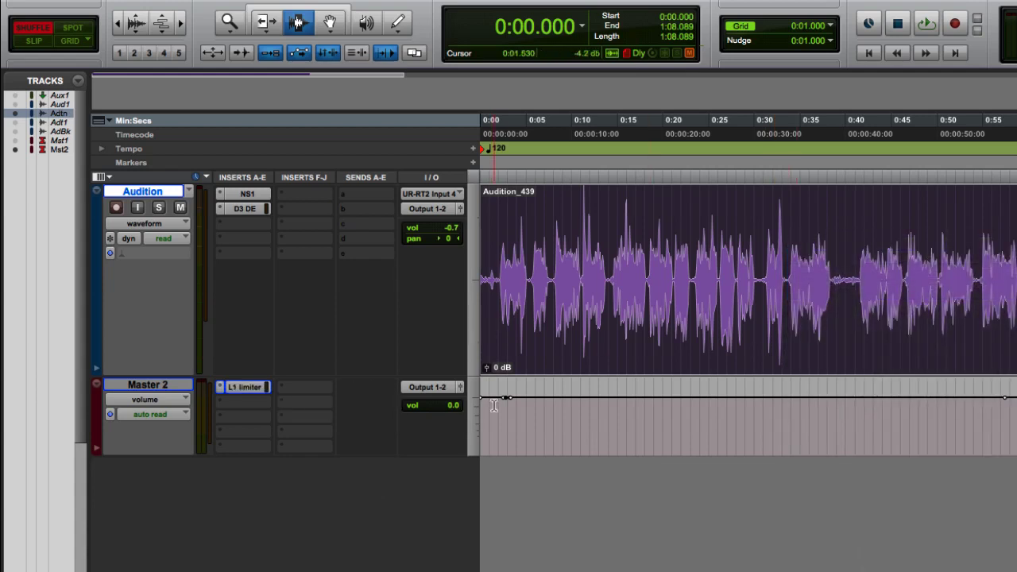
Step: Bring the AudioSuite EQ3 7-Band window fully into view and place it directly below the Audition_439 clip
left_click_drag(1013, 433, 568, 427)
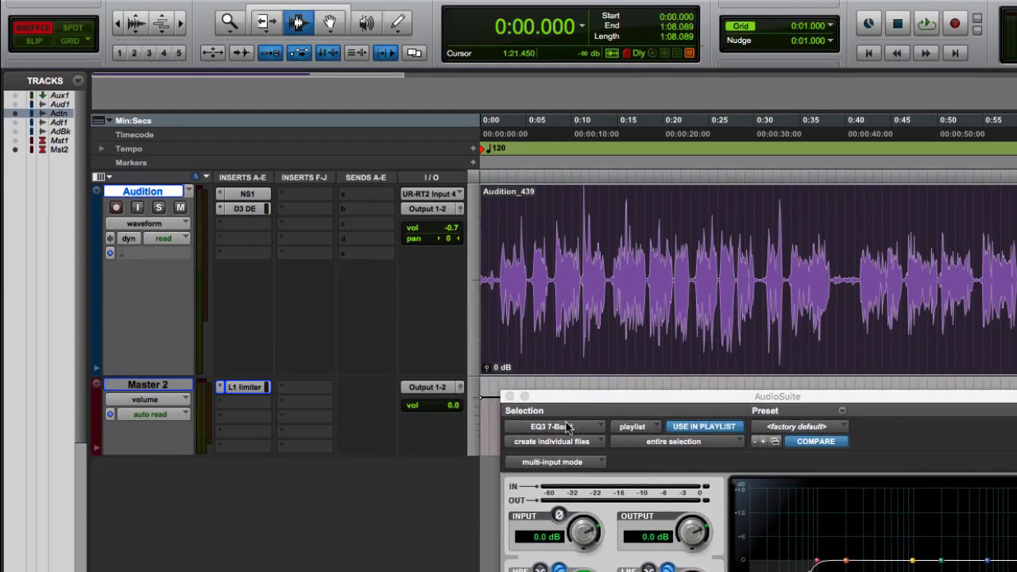
left_click_drag(667, 395, 911, 416)
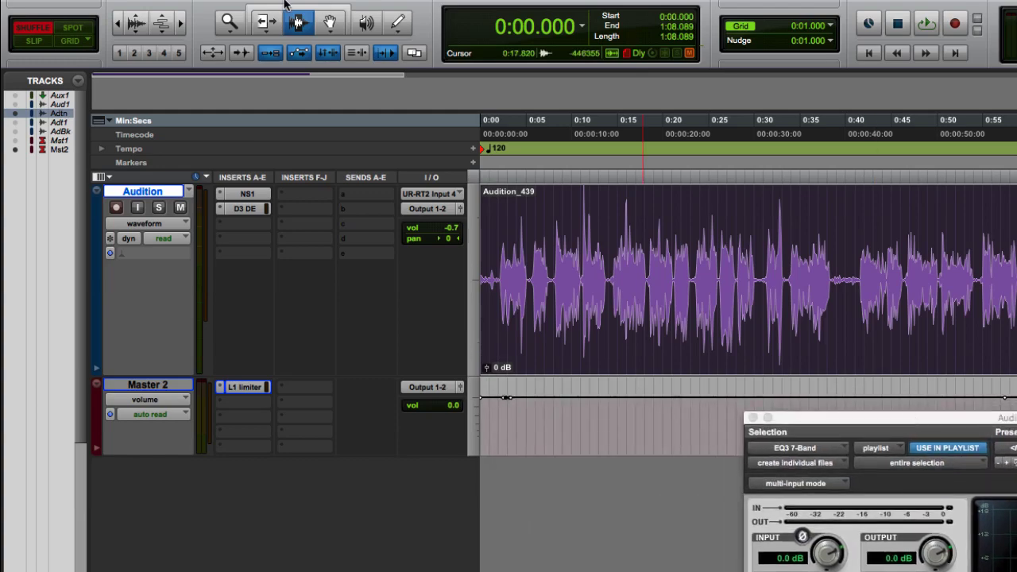
mouse_move(288, 3)
left_click(370, 9)
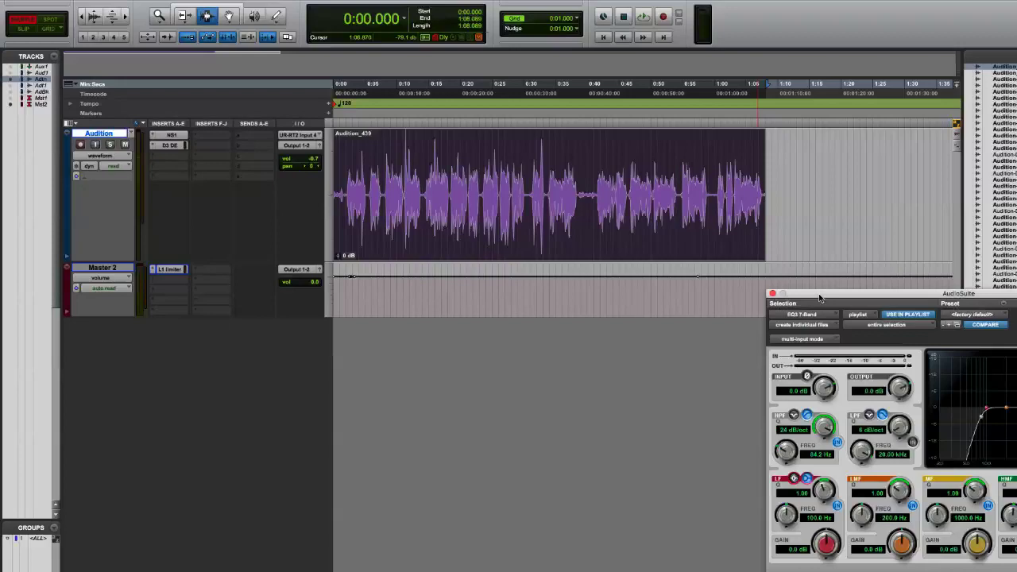
left_click_drag(820, 298, 665, 296)
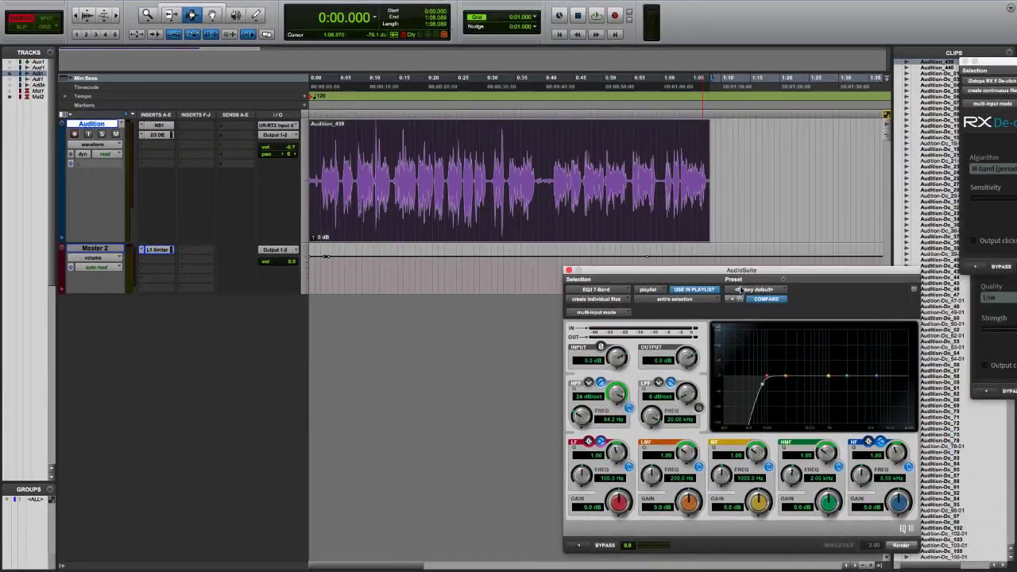
left_click_drag(875, 274, 702, 264)
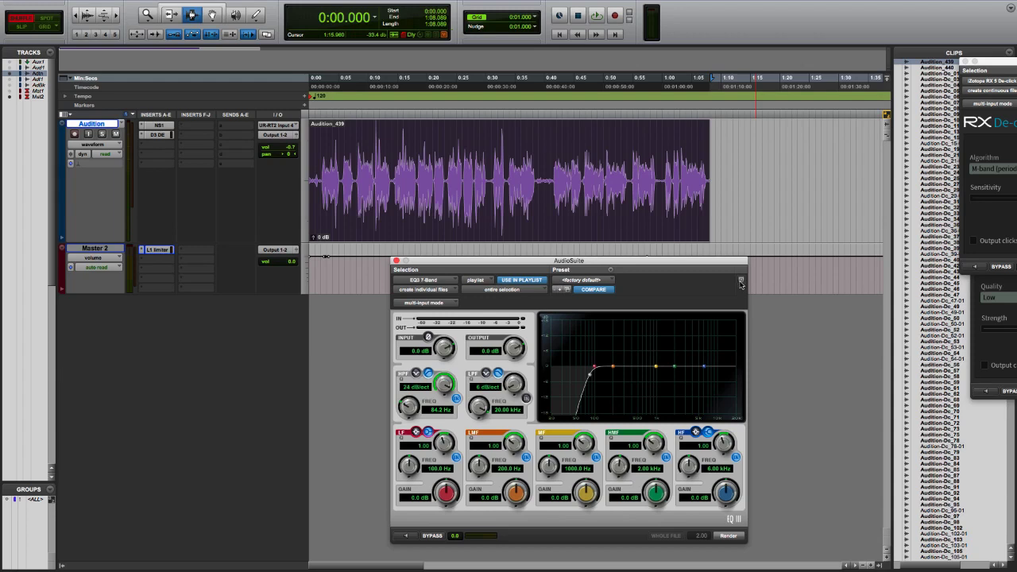
left_click_drag(676, 264, 922, 282)
left_click_drag(685, 278, 378, 283)
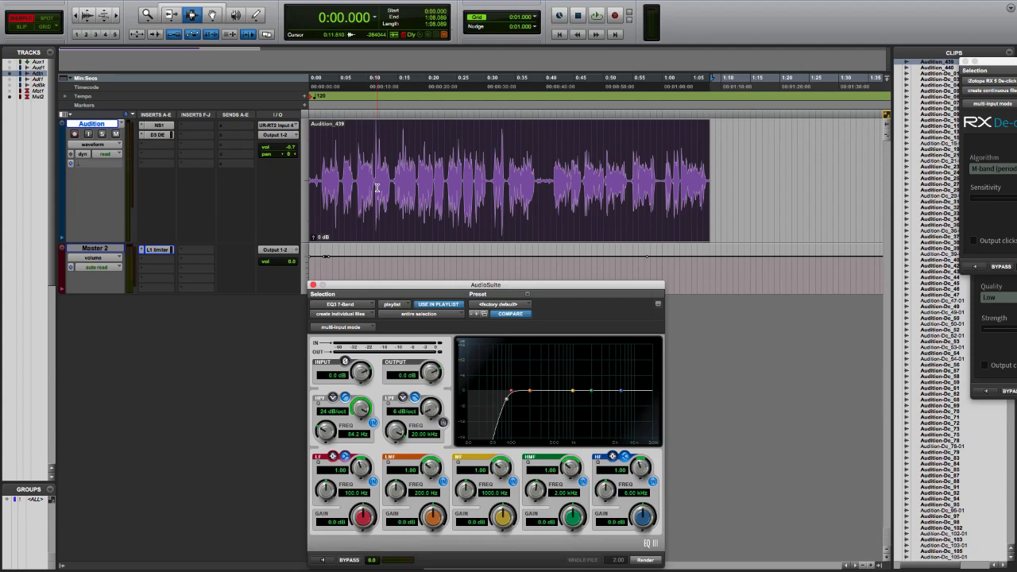
Step: Examine the first spoken phrase and the low-level noise before it in the Audition_439 clip
key("t")
key("t")
key("t")
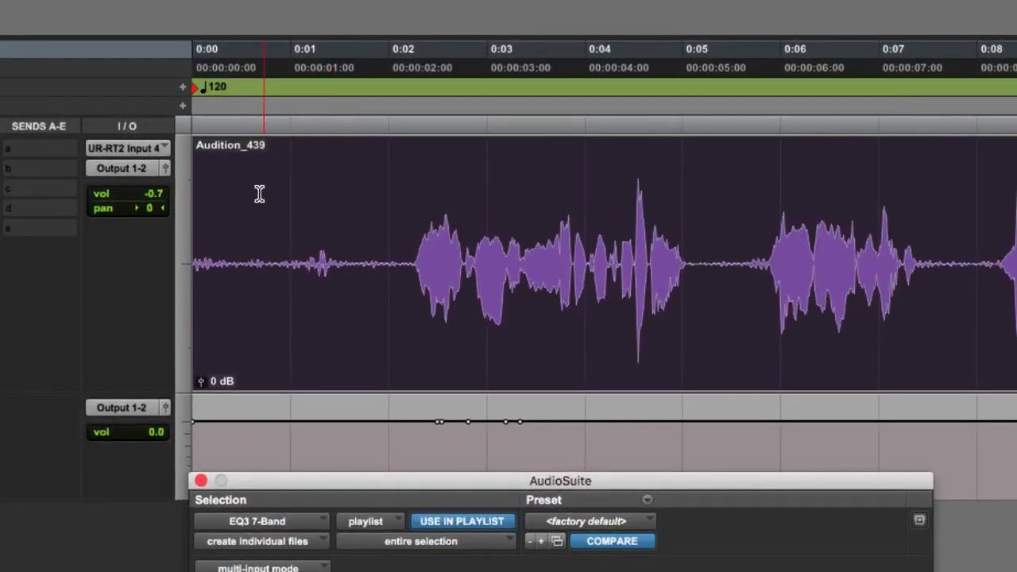
left_click_drag(214, 290, 149, 281)
left_click(470, 280)
left_click(408, 279)
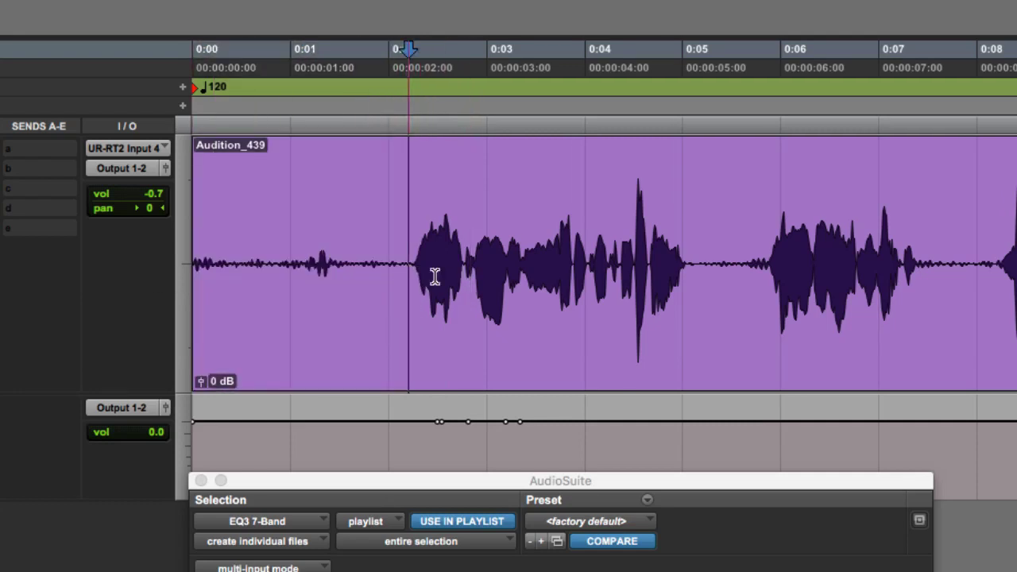
left_click_drag(435, 276, 689, 295)
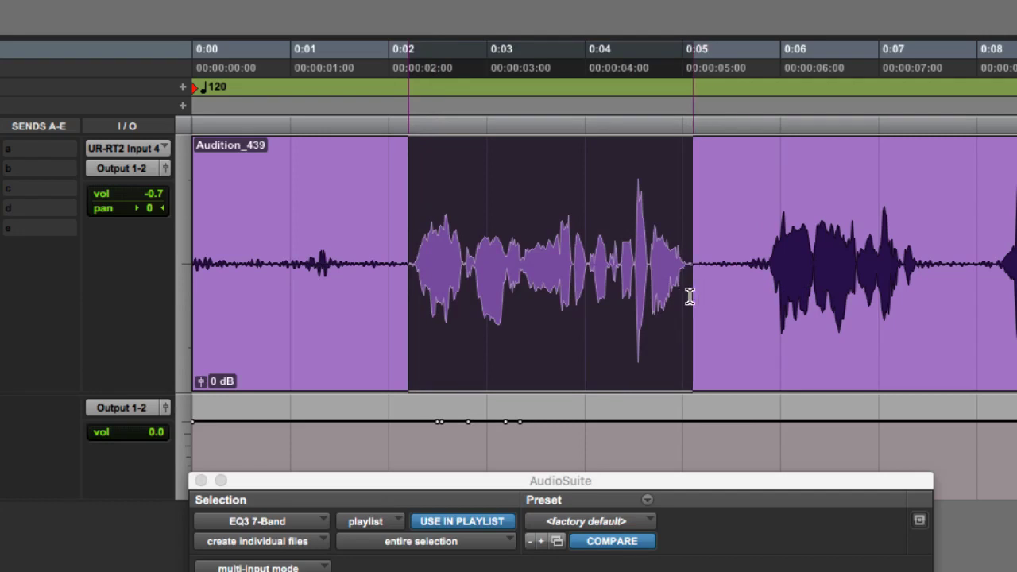
left_click(344, 276)
left_click_drag(256, 276, 195, 267)
left_click(244, 284)
key("super+bracketright")
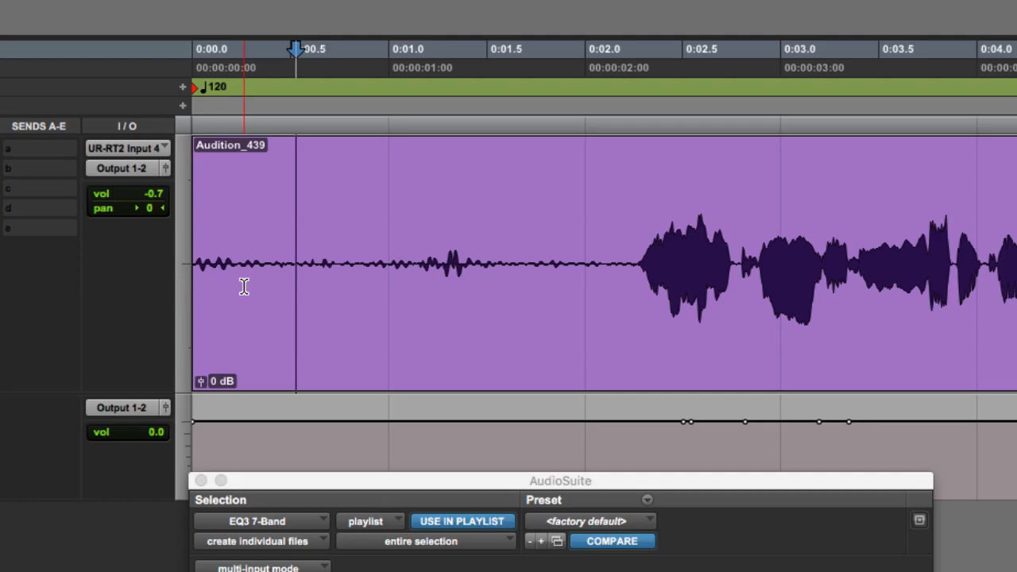
Step: Select the entire Audition_439 clip and render the EQ3 7-Band high-pass filter onto it
key("super+bracketleft")
key("super+bracketleft")
key("super+bracketleft")
double_click(349, 295)
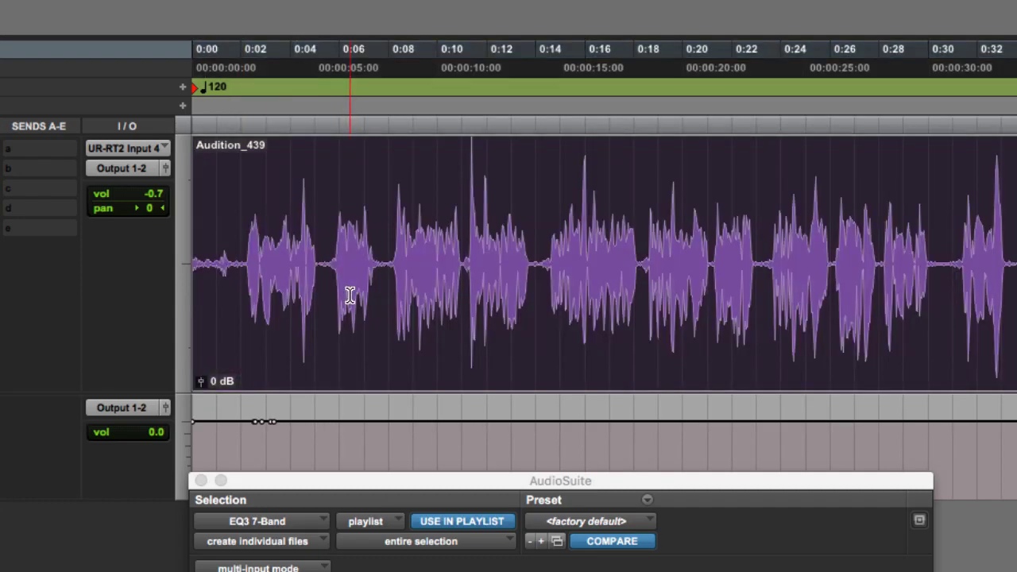
left_click(545, 411)
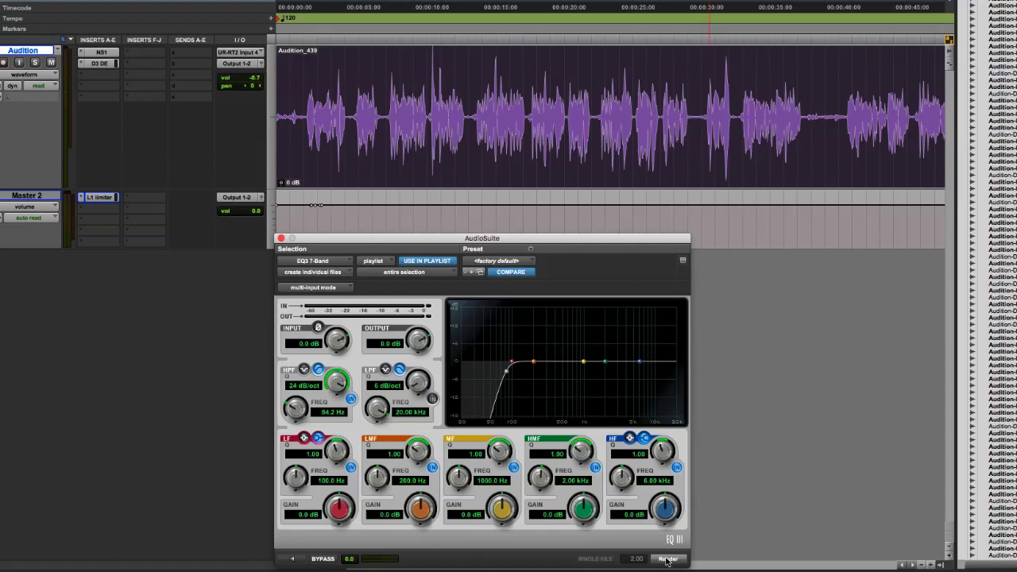
left_click(692, 562)
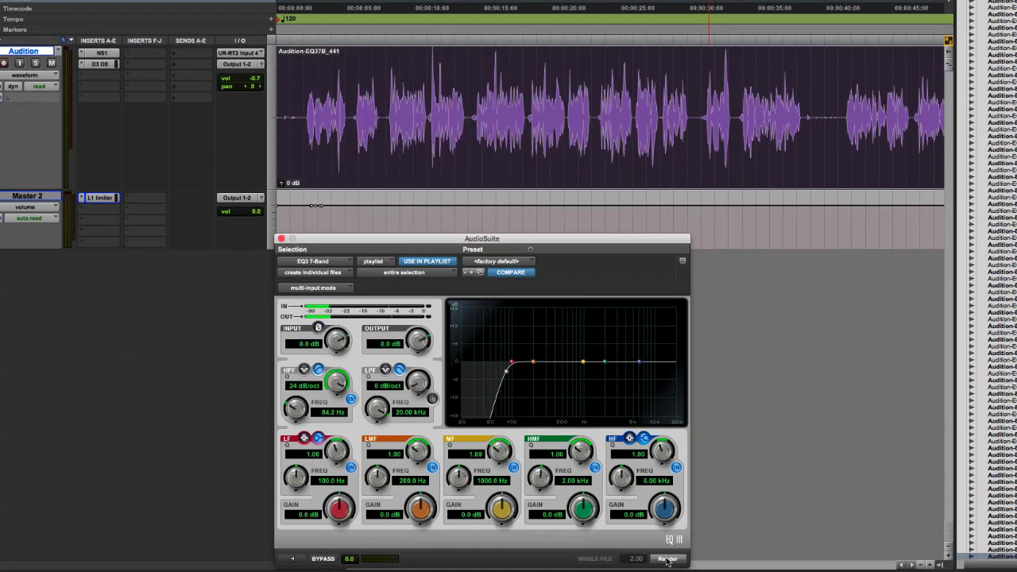
Step: Inspect the quiet passage before the first phrase in the EQ-rendered clip
left_click(298, 95)
key("t")
key("t")
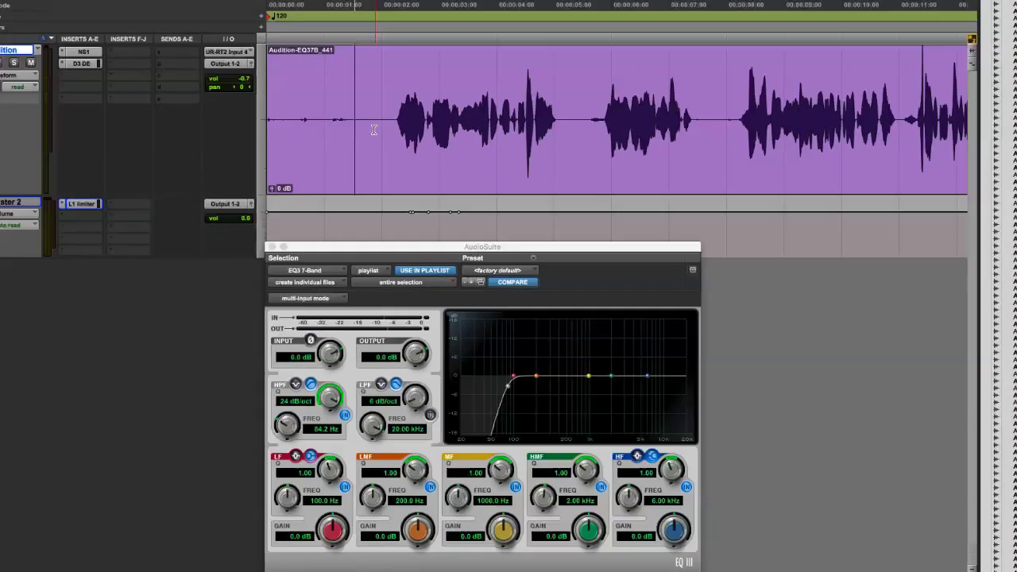
left_click_drag(359, 129, 390, 134)
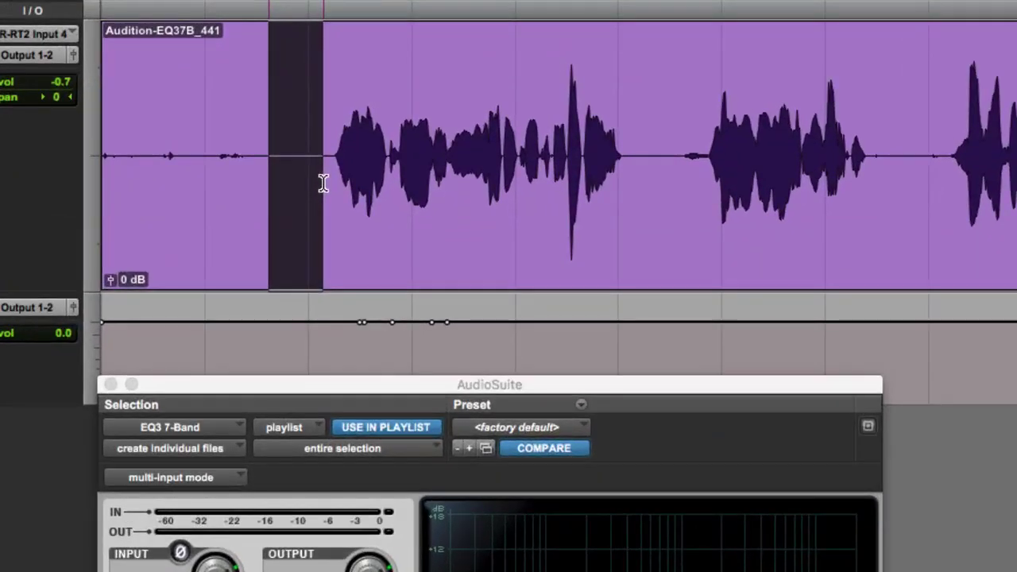
left_click(284, 158)
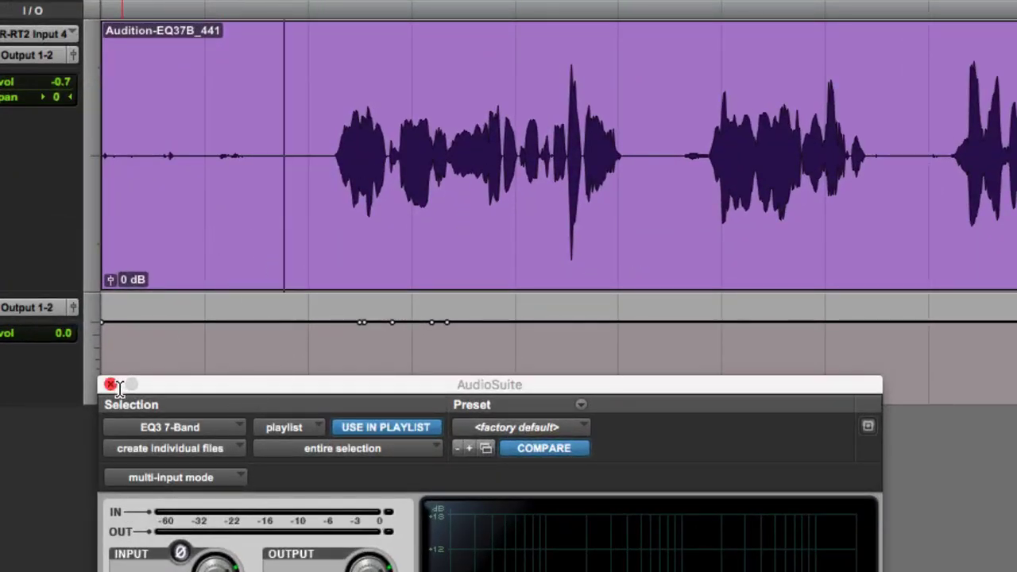
Step: Move the AudioSuite EQ3 7-Band window away from the tracks so the waveform area is clear
left_click_drag(166, 381, 82, 310)
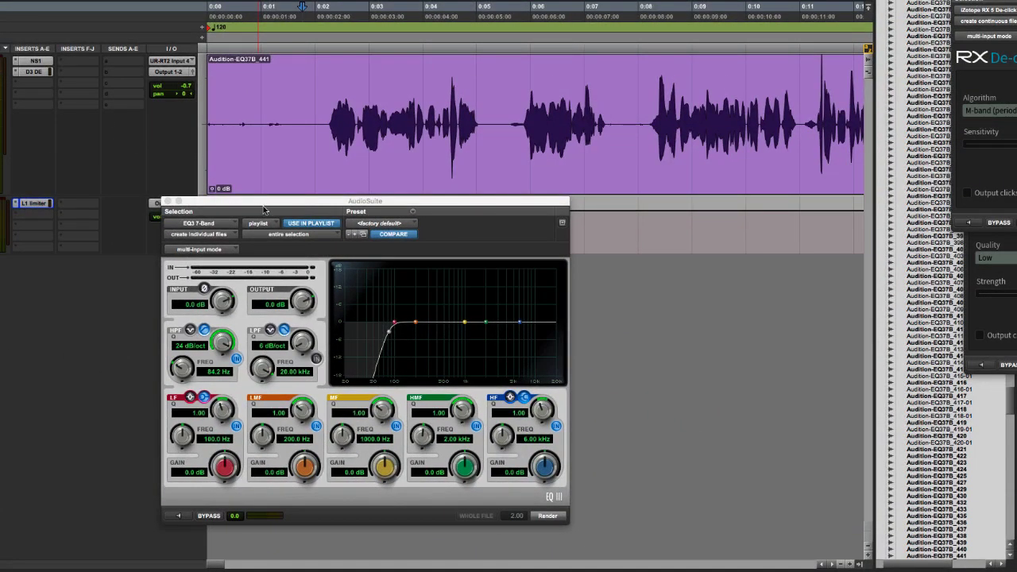
left_click_drag(229, 205, 416, 211)
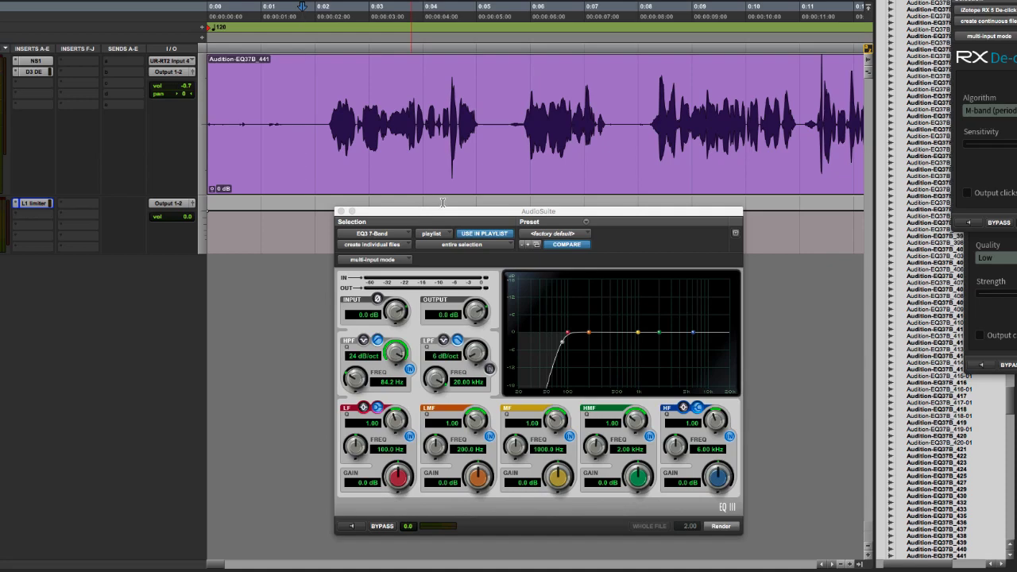
left_click_drag(412, 213, 974, 317)
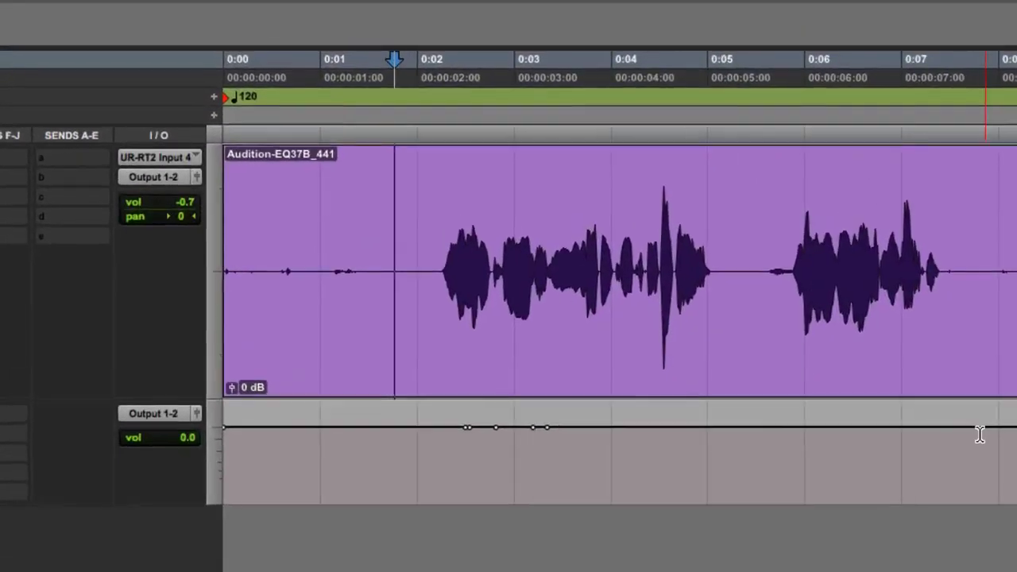
Step: Place the cursor just before the first phrase, enlarge the opening of the clip and increase the Audition track's height
left_click(436, 306)
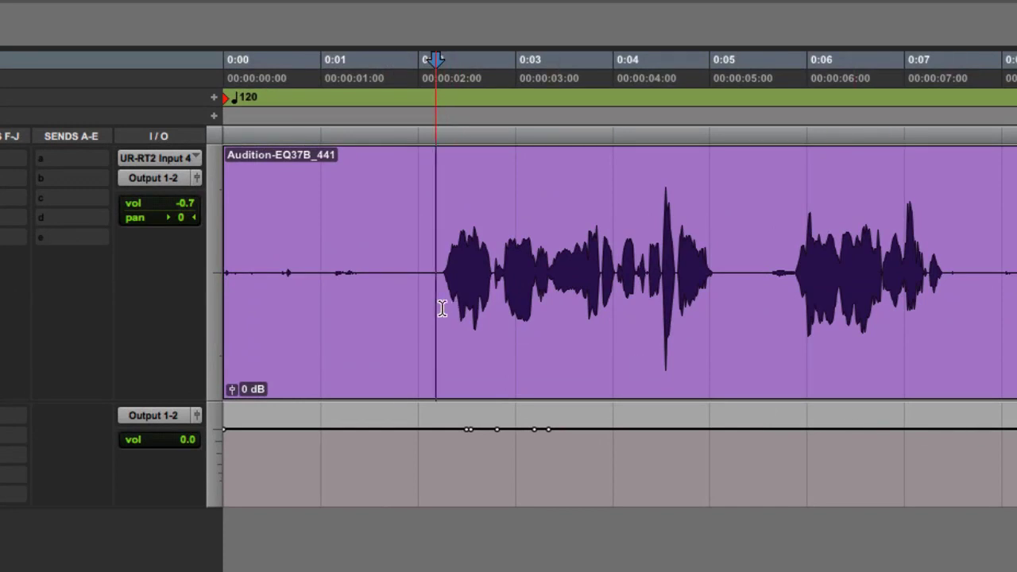
key("t")
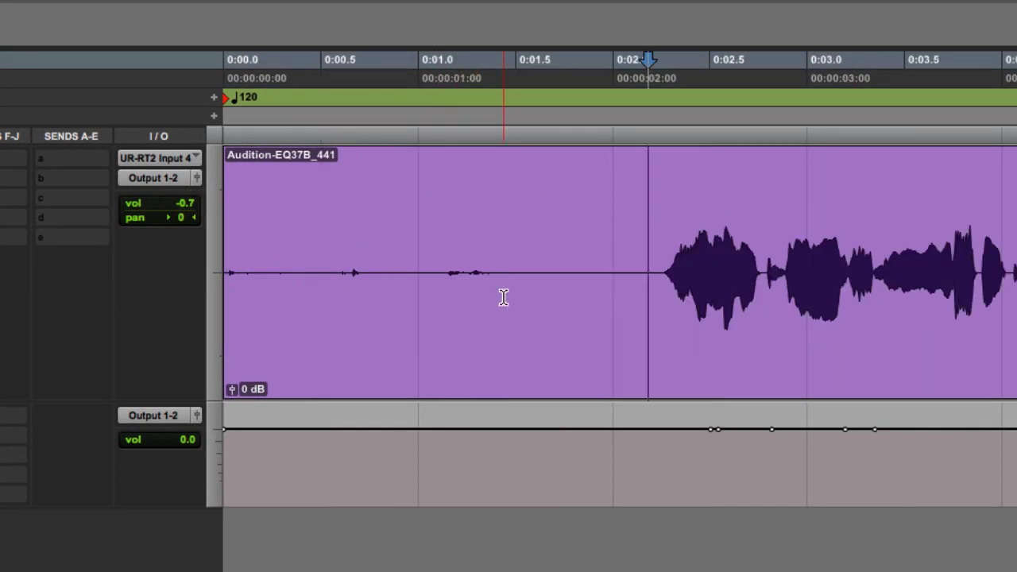
key("r")
key("r")
key("super+bracketright")
key("super+bracketright")
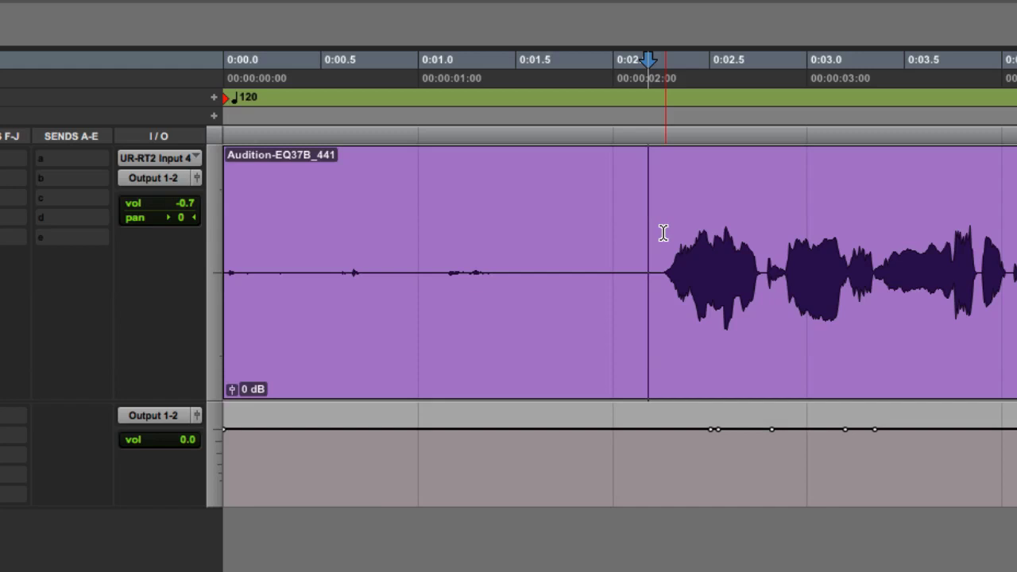
left_click_drag(207, 400, 201, 442)
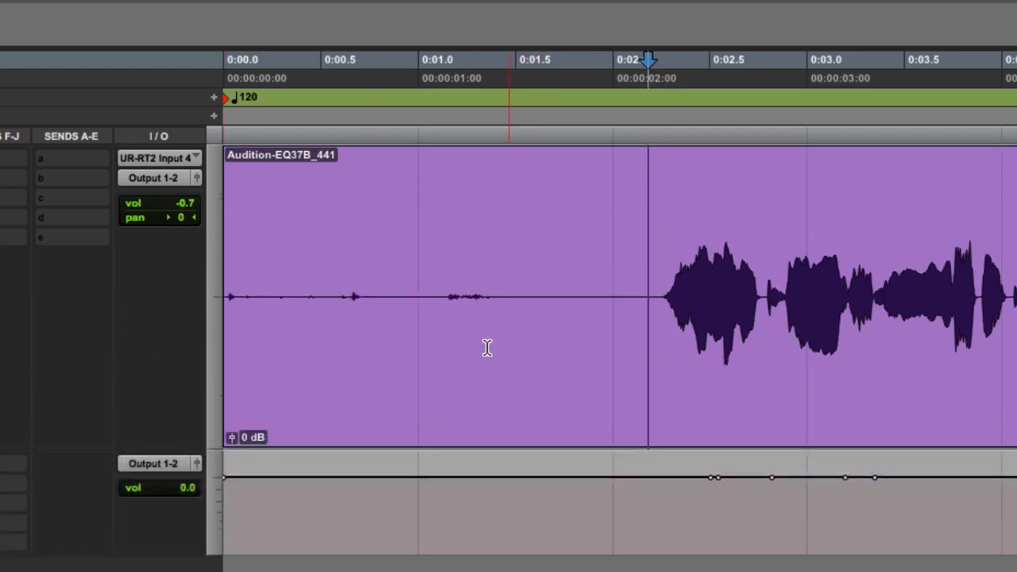
Step: Delete the quiet lead-in from the clip's start up to the first word at about 2.25 s
left_click_drag(435, 320, 98, 295)
left_click(308, 313)
left_click_drag(235, 304, 514, 318)
left_click(582, 324)
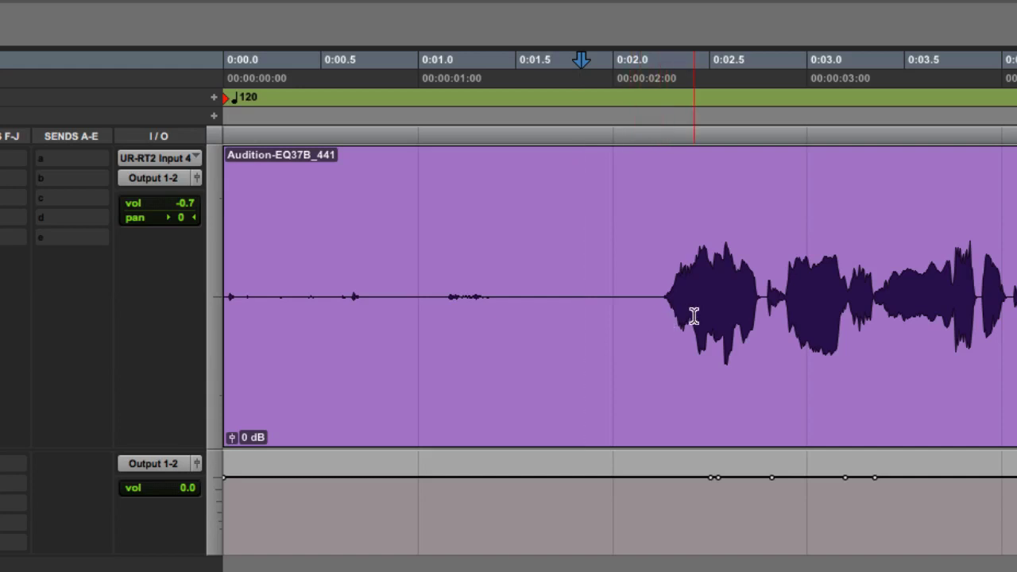
left_click(664, 312)
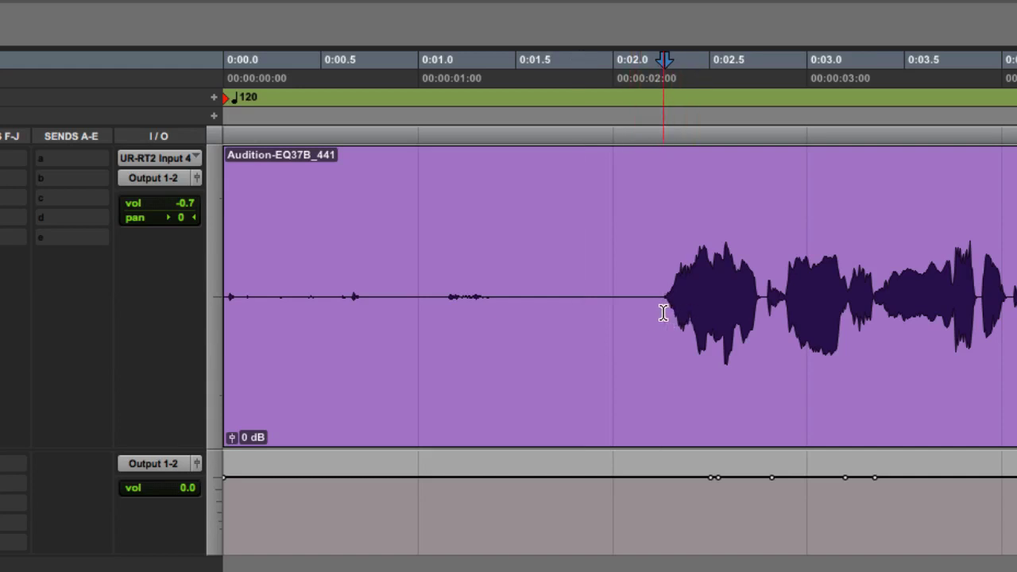
left_click_drag(663, 293, 274, 296)
left_click_drag(169, 295, 126, 296)
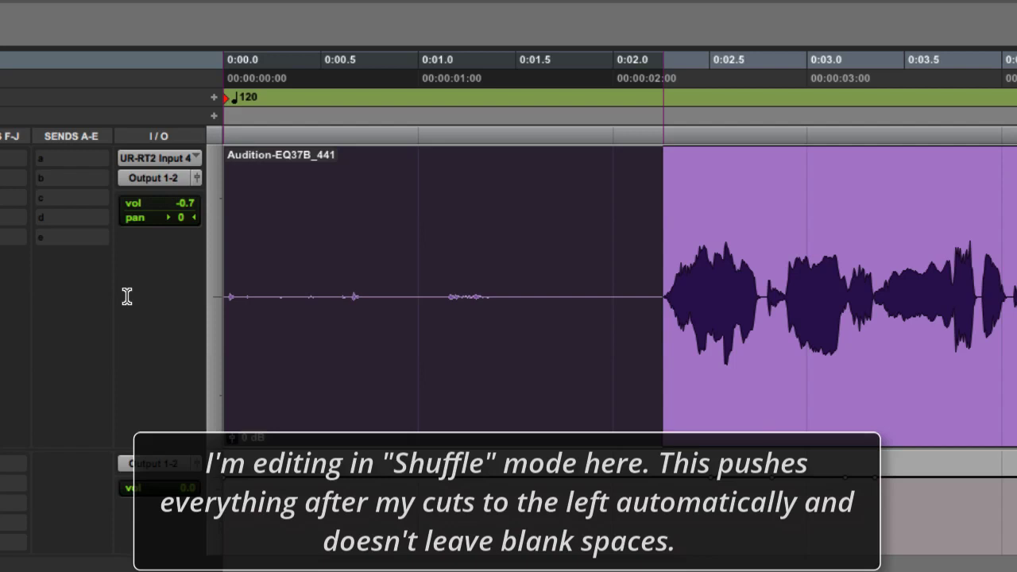
key("Delete")
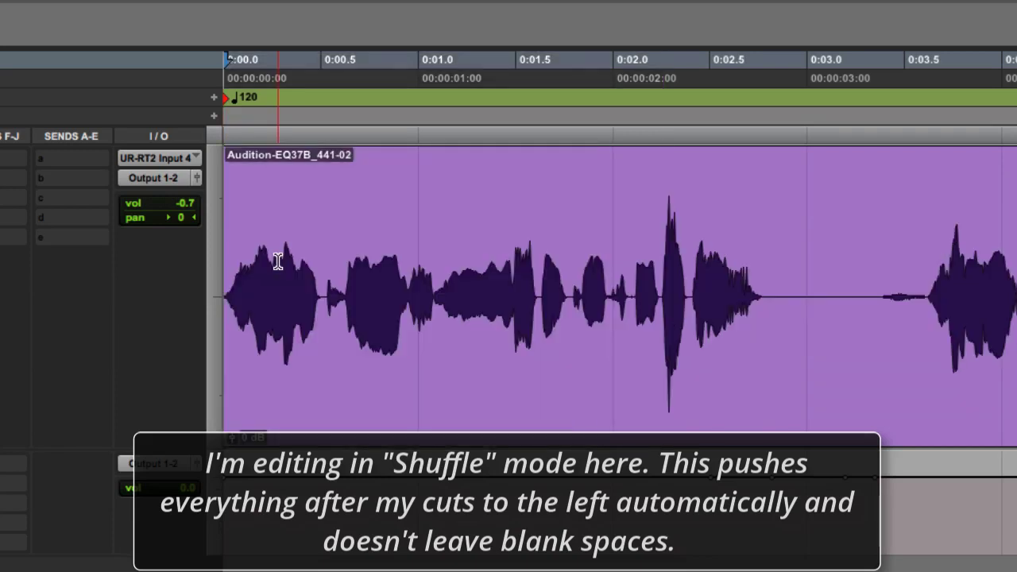
Step: Delete about 0.5 s of the pause after the first phrase, from about 2.85 to 3.35 s
key("ctrl+bracketleft")
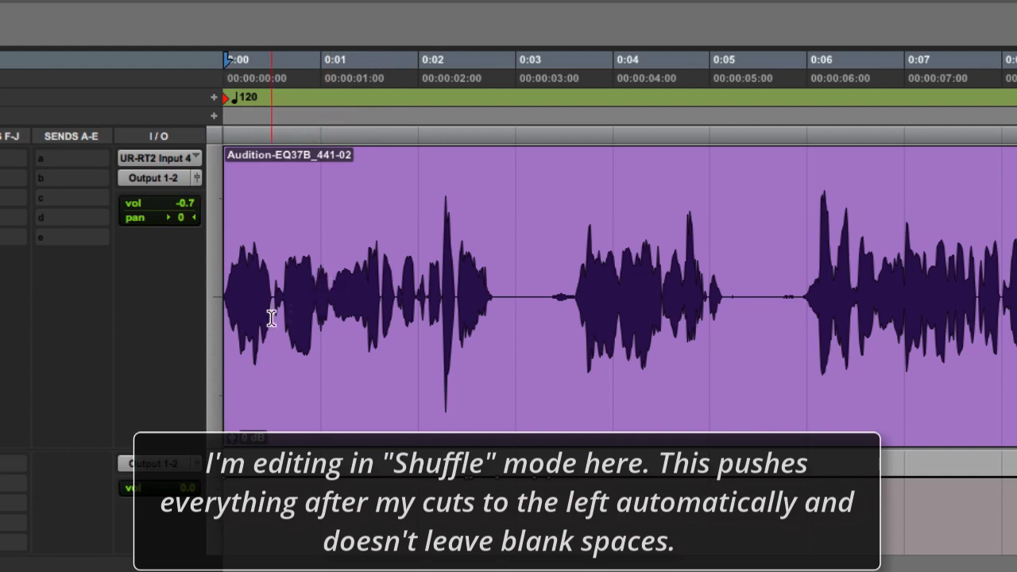
key("ctrl+bracketright")
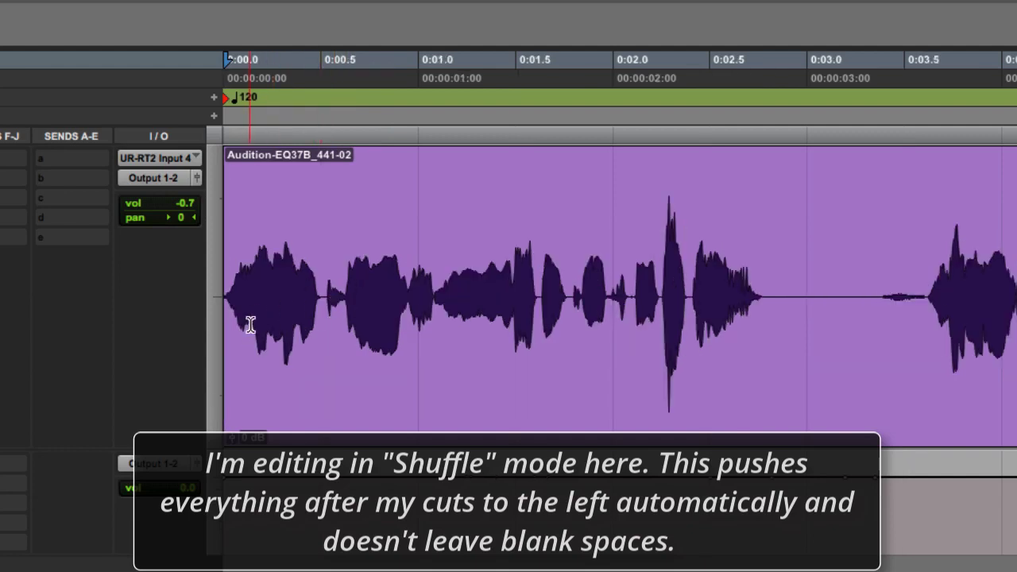
left_click(713, 311)
left_click(776, 315)
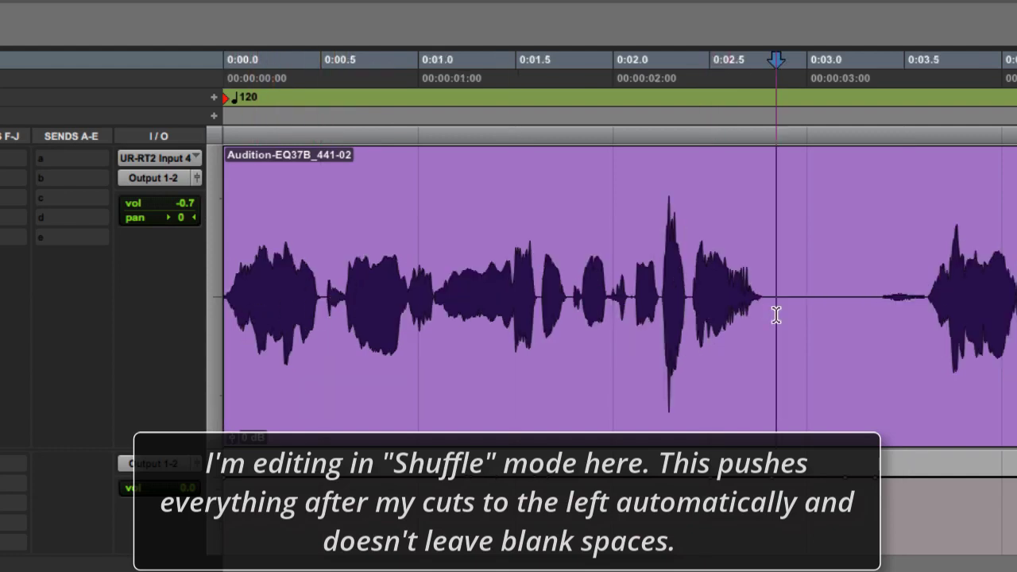
left_click_drag(776, 307, 883, 329)
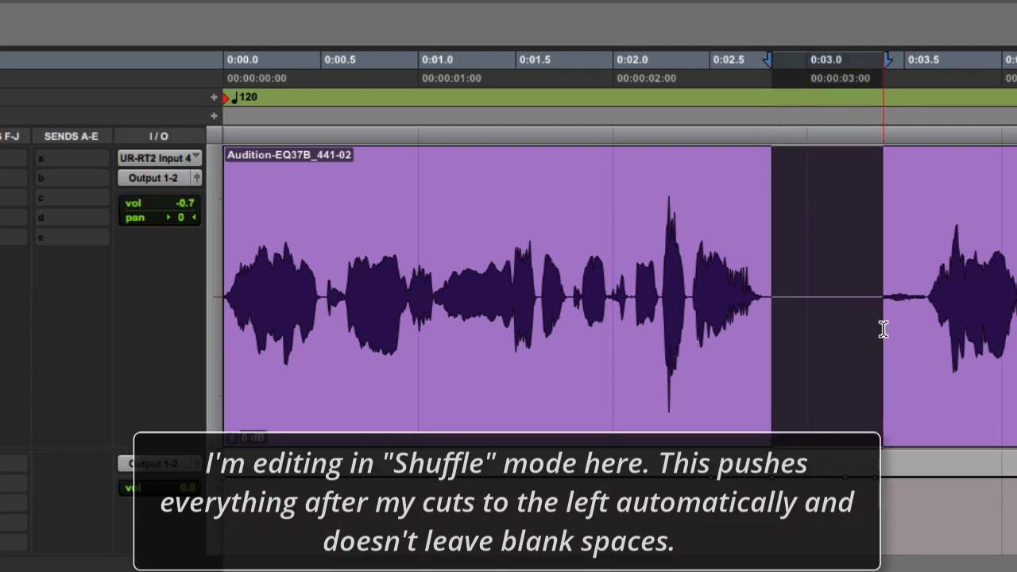
left_click(882, 330)
left_click_drag(786, 321, 925, 332)
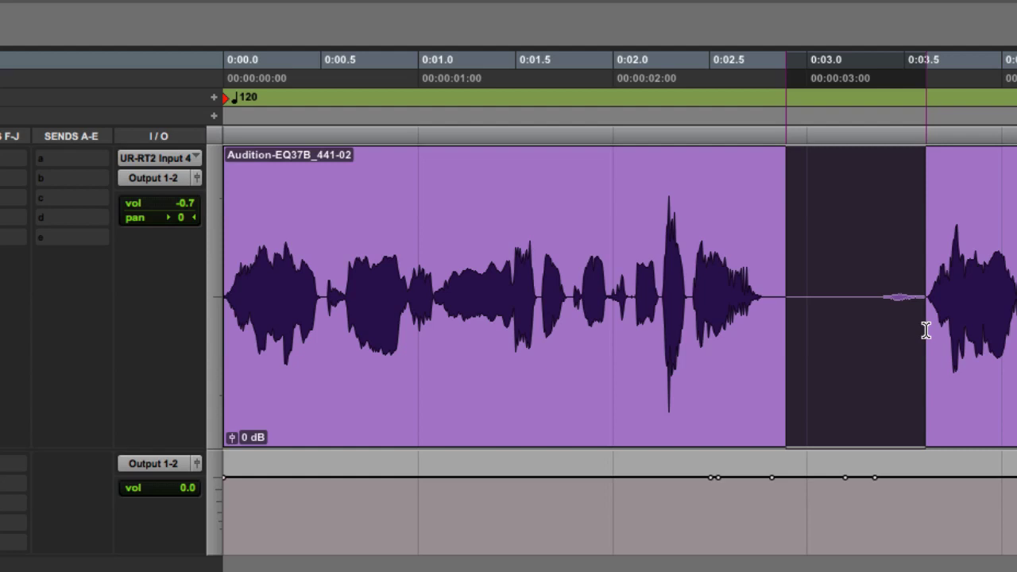
left_click(864, 329)
left_click_drag(778, 317, 875, 323)
key("Delete")
Step: Examine the cut after the first phrase, comparing the spoken words with the breath that opens the second clip
left_click_drag(717, 316, 781, 328)
left_click(759, 318)
left_click(781, 324)
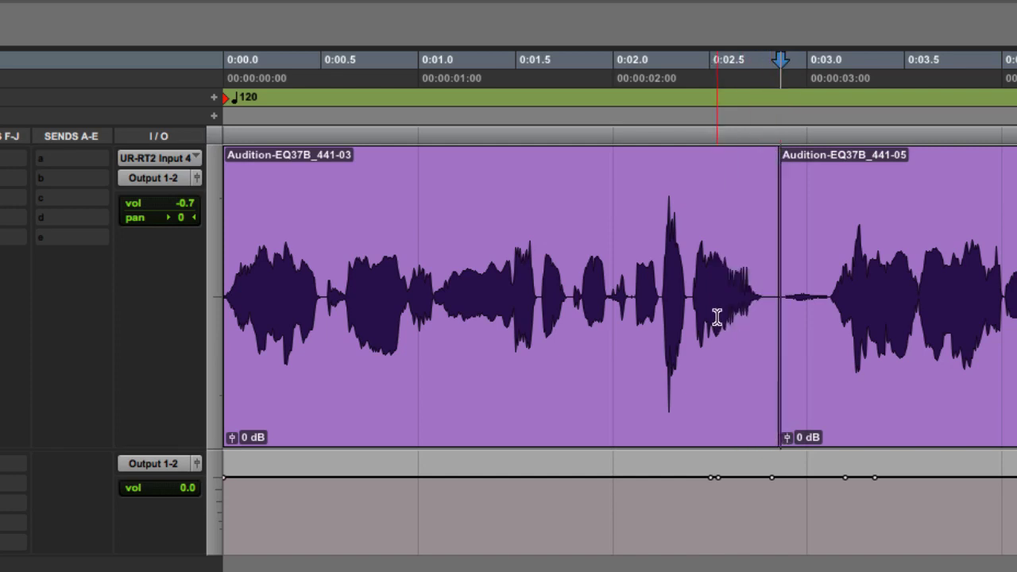
left_click_drag(778, 322, 828, 322)
left_click(375, 307)
left_click_drag(282, 304, 301, 306)
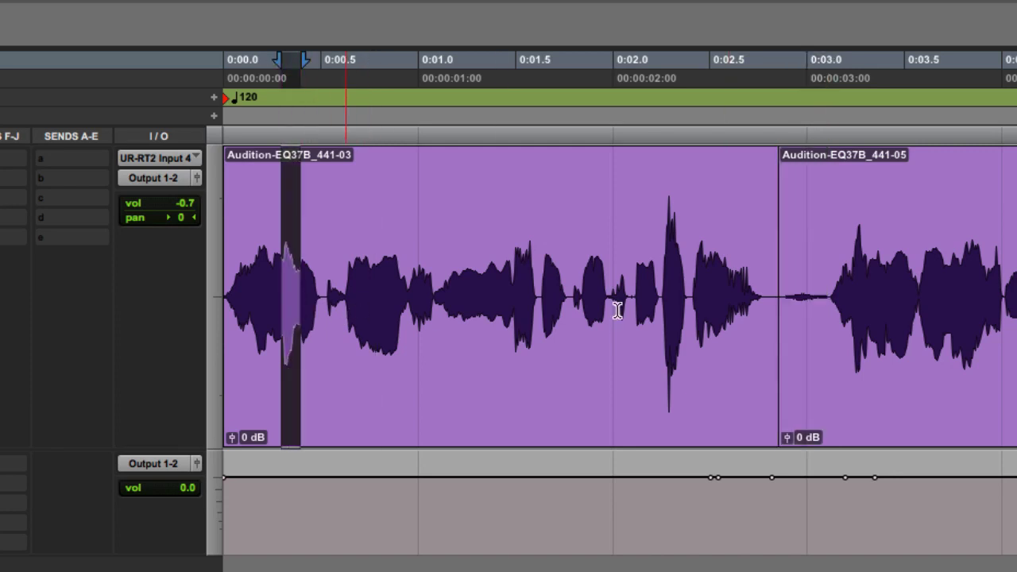
left_click(707, 310)
left_click(543, 310)
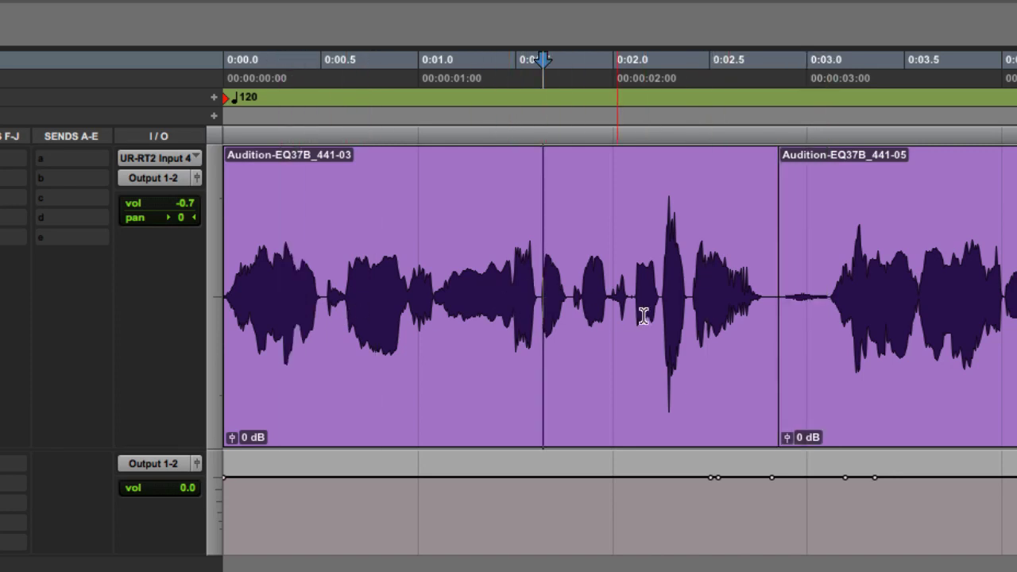
left_click_drag(578, 303, 688, 318)
left_click(710, 323)
left_click(781, 318)
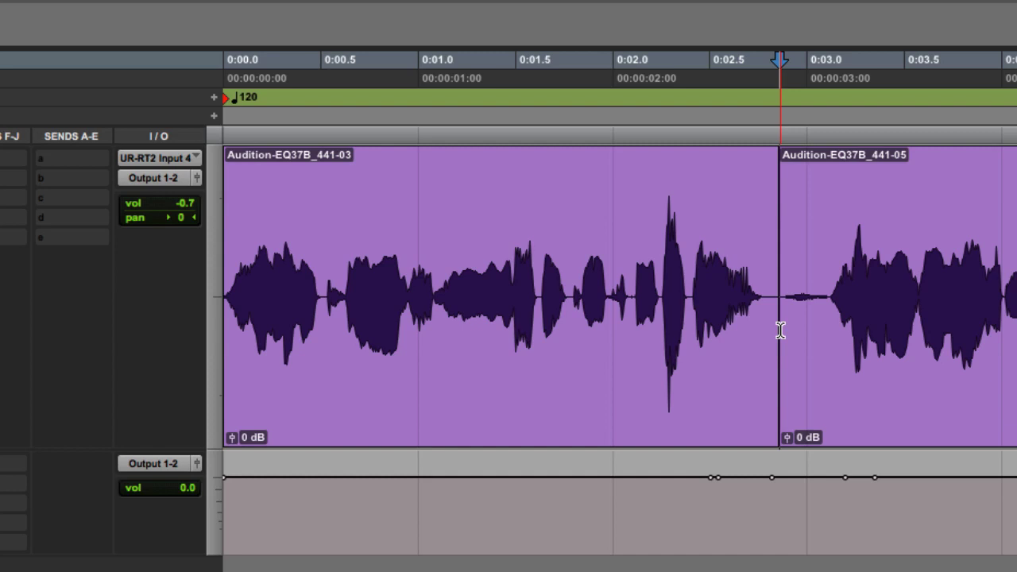
left_click(827, 328)
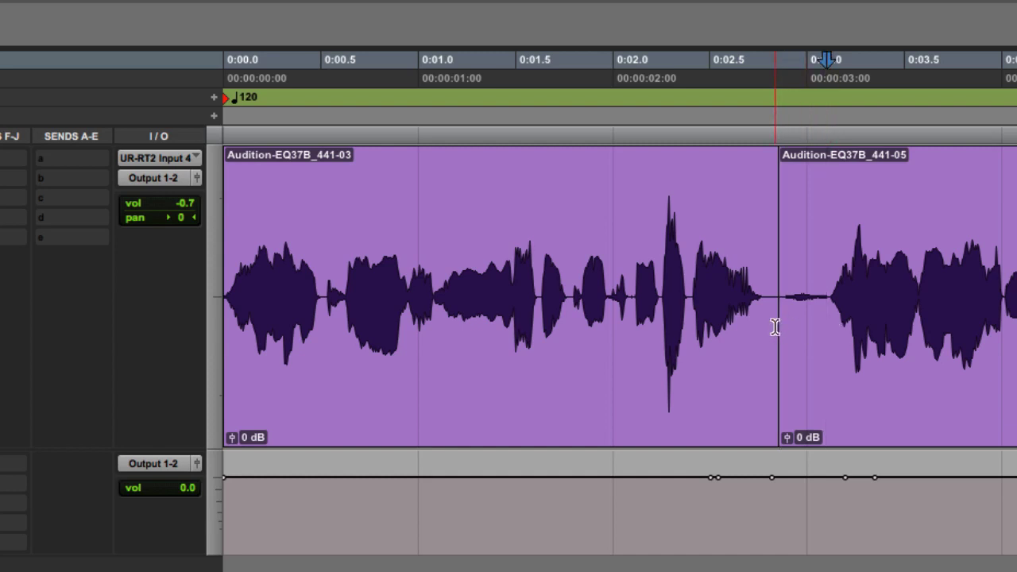
Step: Delete the breath at the start of the second clip, from about 2.85 to 3.1 s
mouse_move(776, 328)
left_mouse_down()
mouse_move(824, 320)
mouse_move(824, 332)
mouse_move(836, 330)
left_mouse_up()
left_click(858, 333)
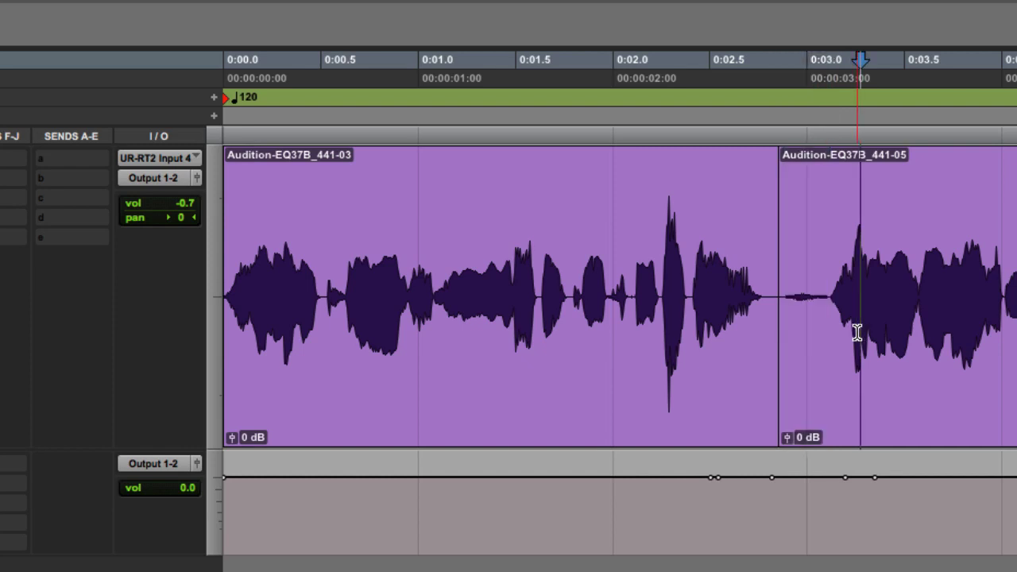
left_click_drag(786, 307, 824, 325)
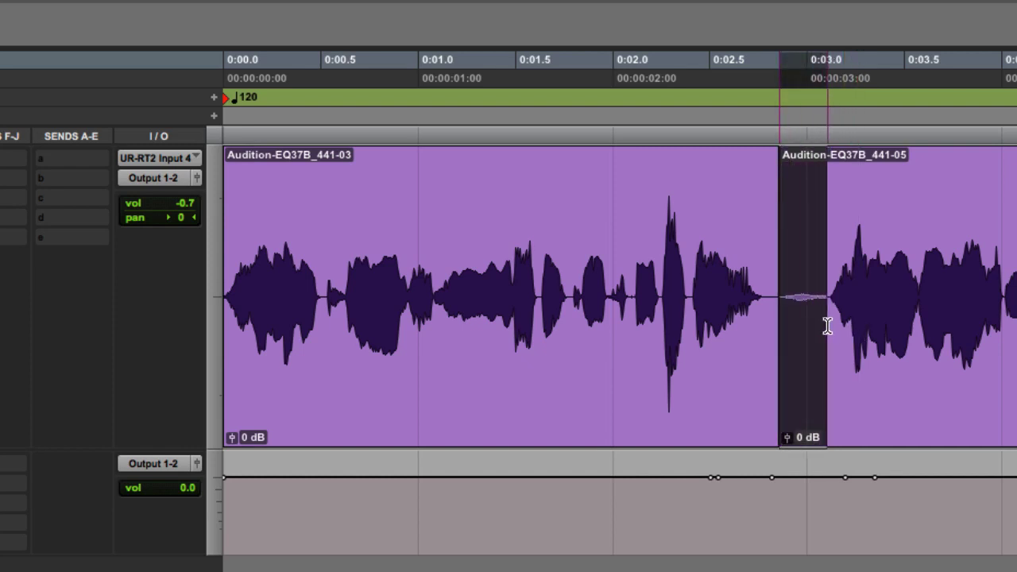
key("Delete")
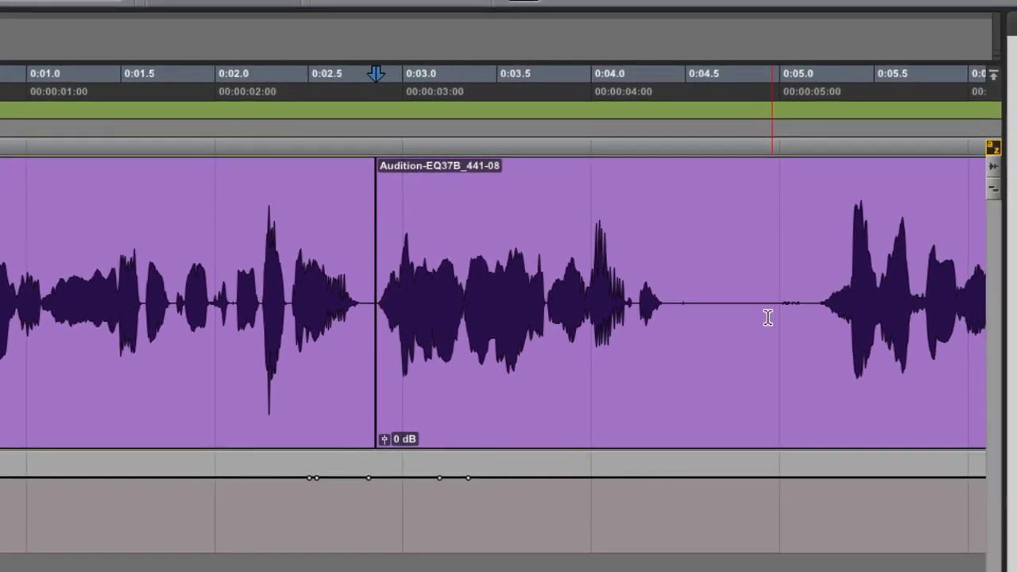
Step: Delete two stretches of the pause after the second phrase, from about 4.75 to 5.15 s and about 4.45 to 4.55 s
left_click_drag(767, 318, 807, 330)
left_click_drag(735, 318, 810, 336)
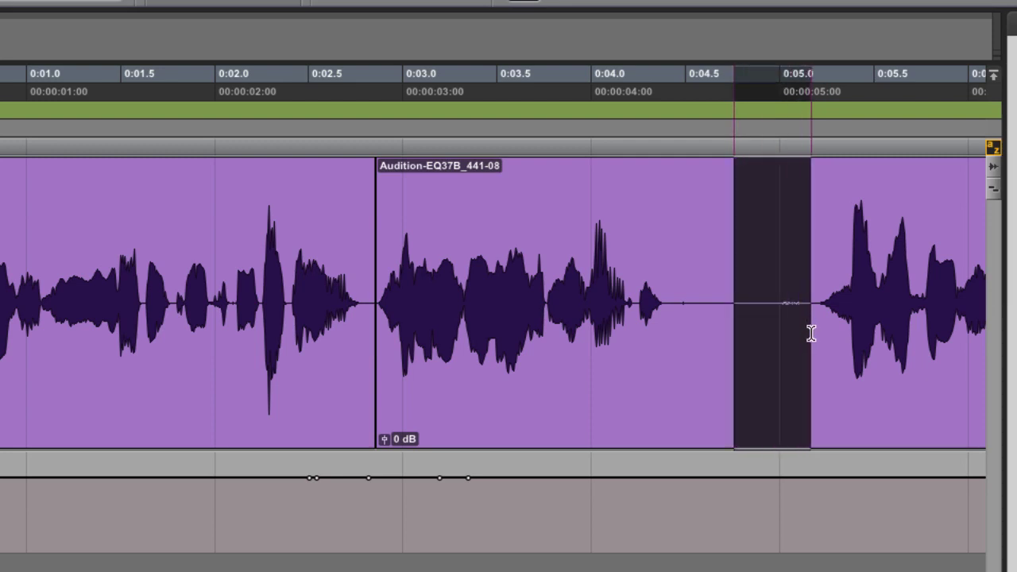
key("Delete")
left_click_drag(674, 325, 697, 331)
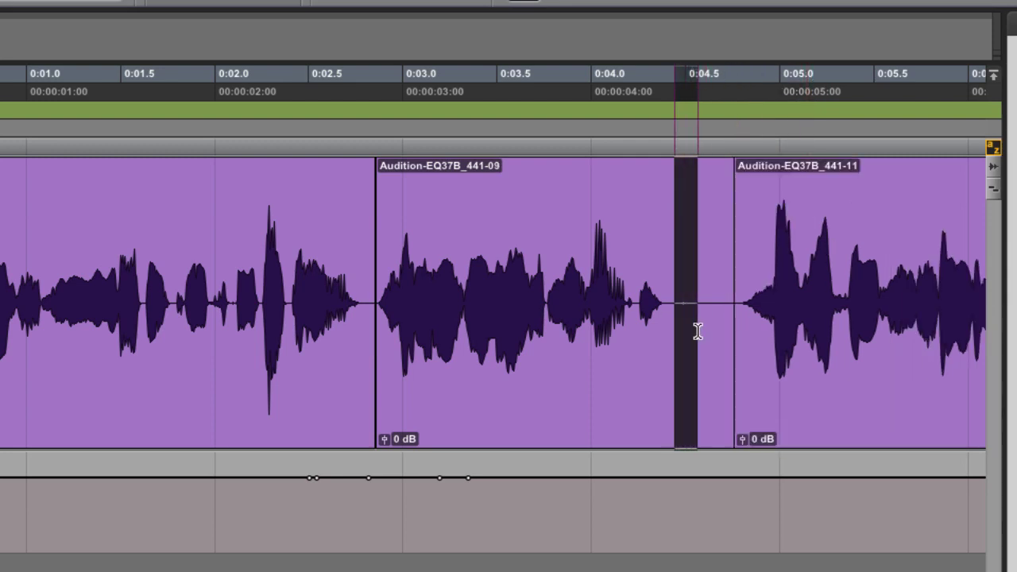
key("Delete")
scroll(543, 381, "right", 5)
scroll(544, 381, "left", 5)
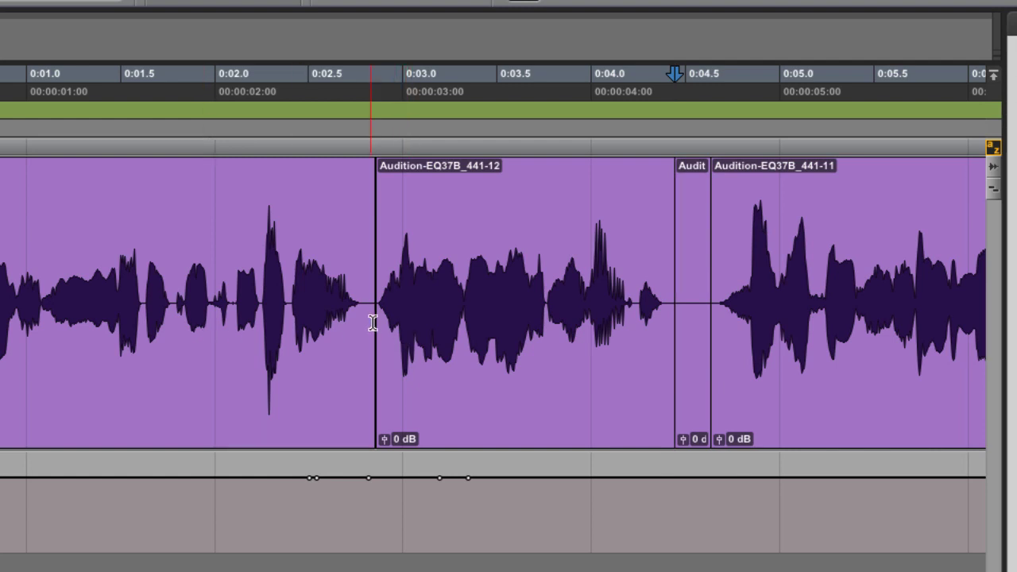
Step: Delete the sliver of silence just before the second clip at about 2.83 s and split the short pause clip at about 4.47 s
left_click_drag(372, 323, 376, 329)
key("Delete")
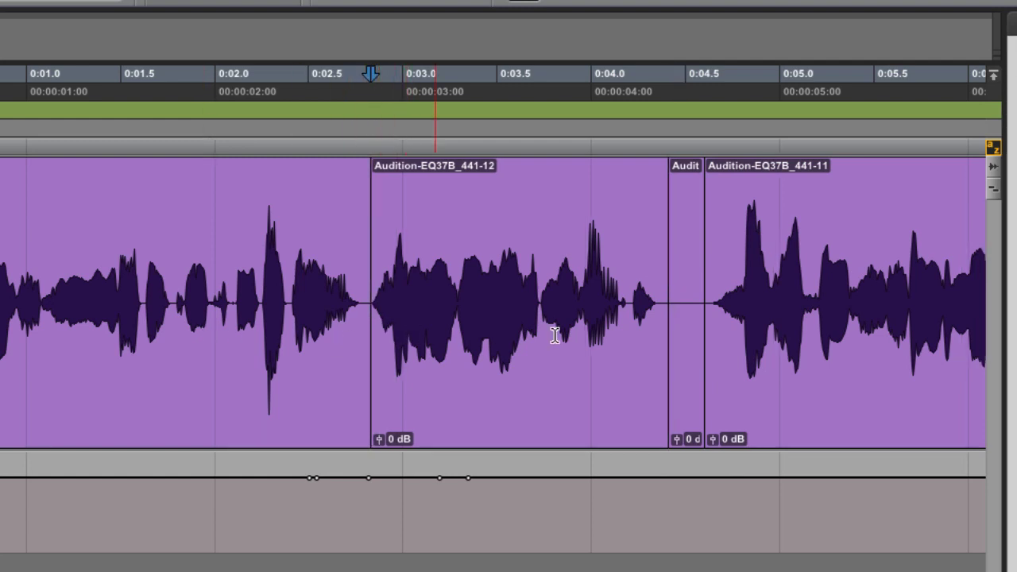
left_click(664, 350)
left_click(680, 345)
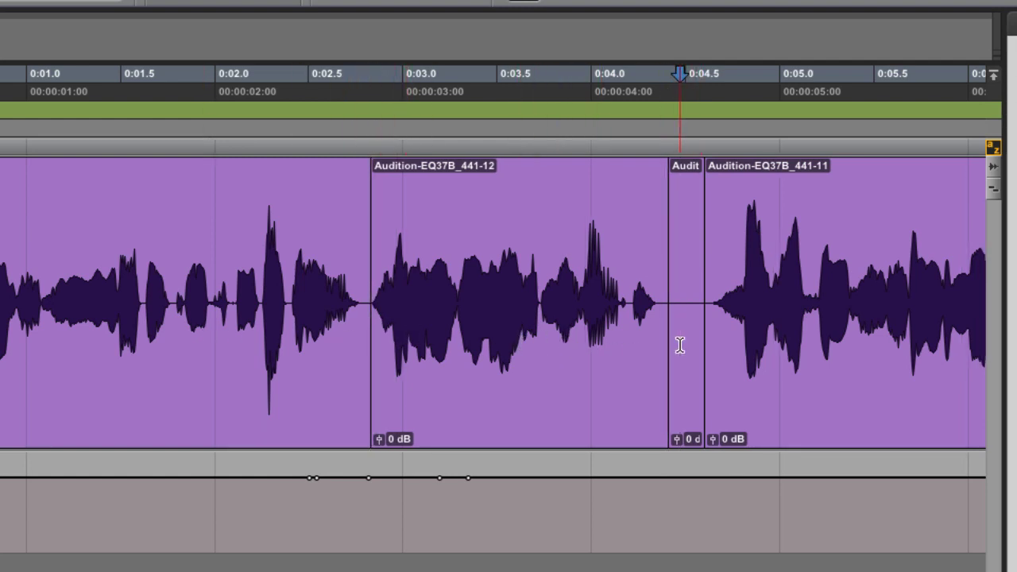
key("ctrl+v")
key("Delete")
Step: Play back the edited opening from the start to judge the shortened pauses
left_click(430, 342)
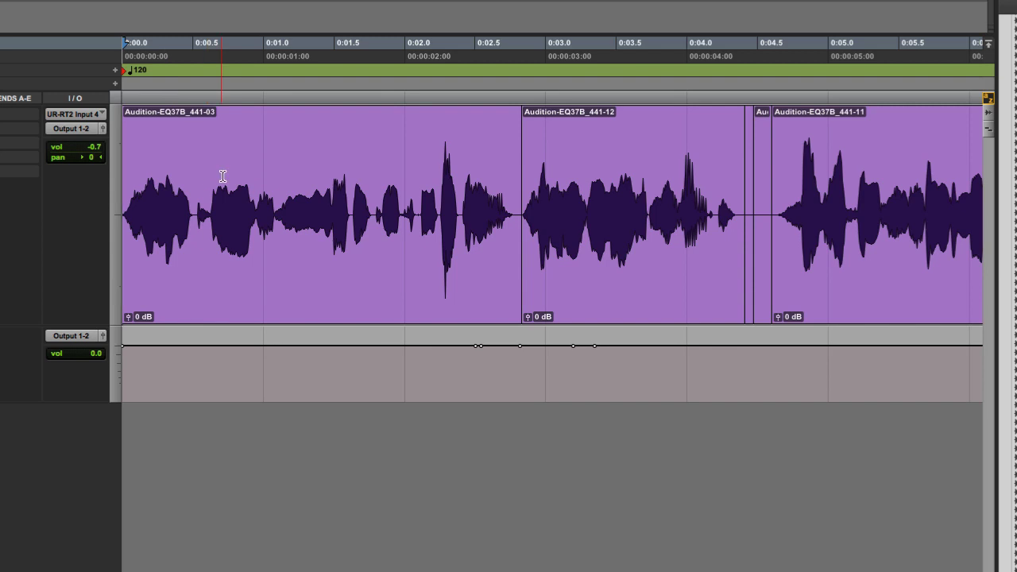
key("space")
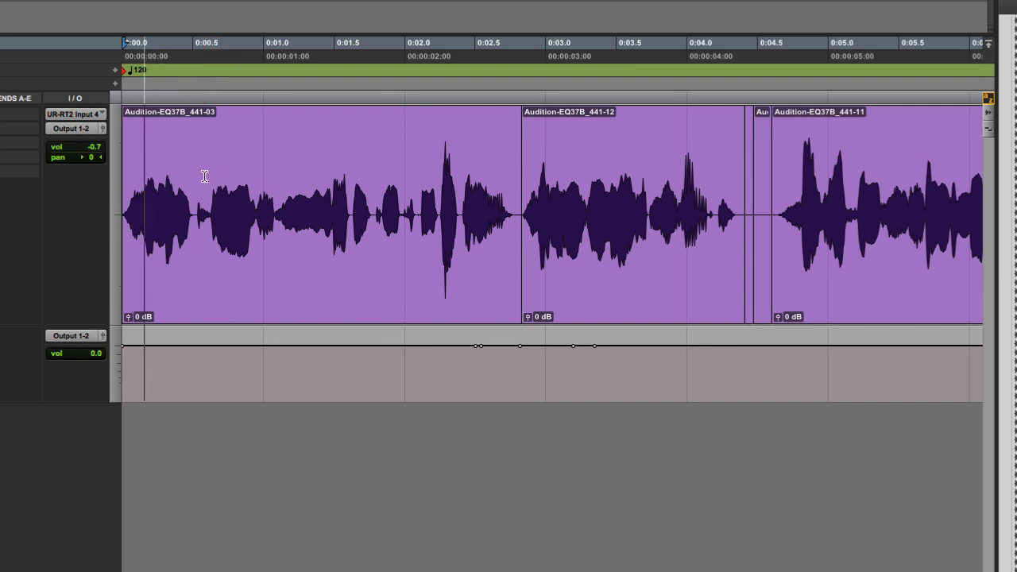
scroll(560, 247, "right", 3)
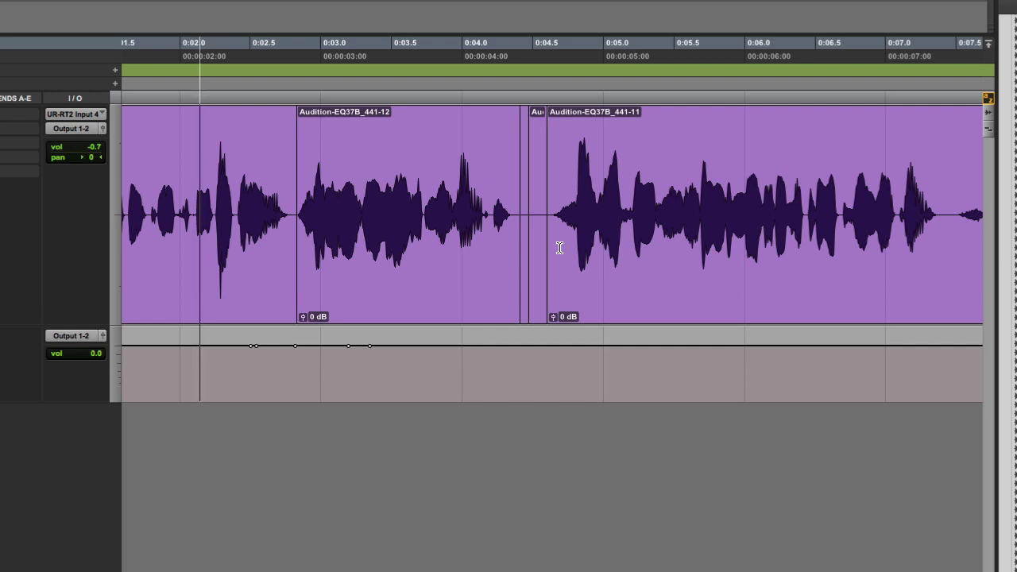
Step: Stop playback and undo the recent edits back to before the cuts in the pause after the second phrase
key("super+z")
key("super+z")
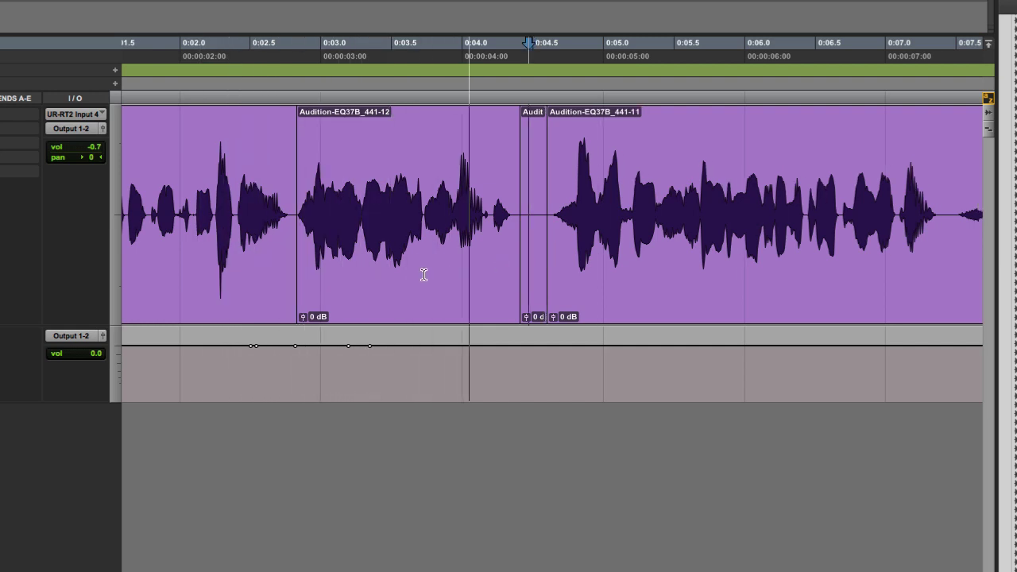
key("space")
key("super+z")
key("super+z")
key("ctrl+z")
key("ctrl+z")
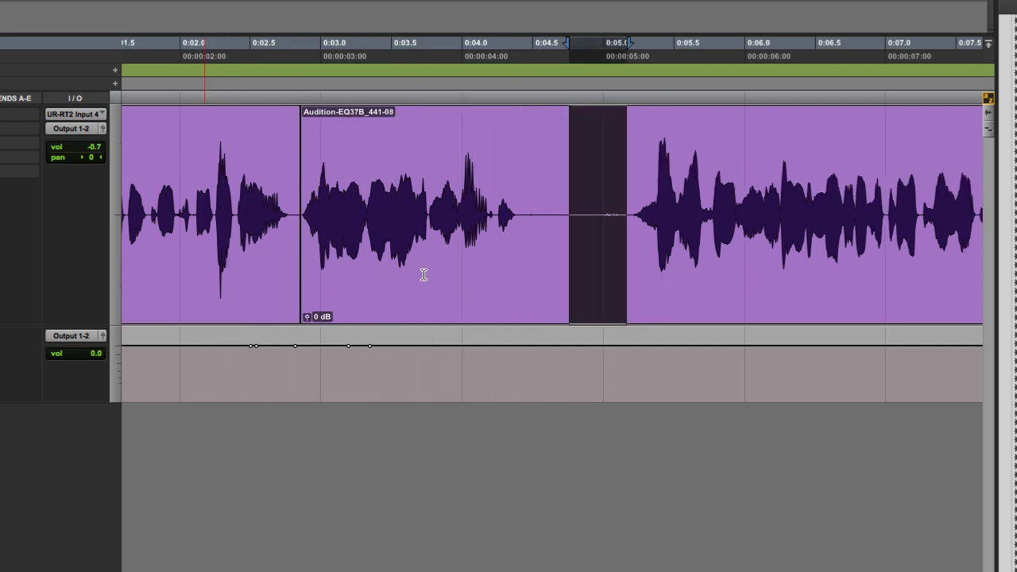
Step: Redo the cut after the first phrase, removing the breath but leaving about 0.4 s of silence, with the second clip starting at about 3.13 s
left_click_drag(300, 225, 407, 227)
key("super+z")
left_click(331, 219)
key("Delete")
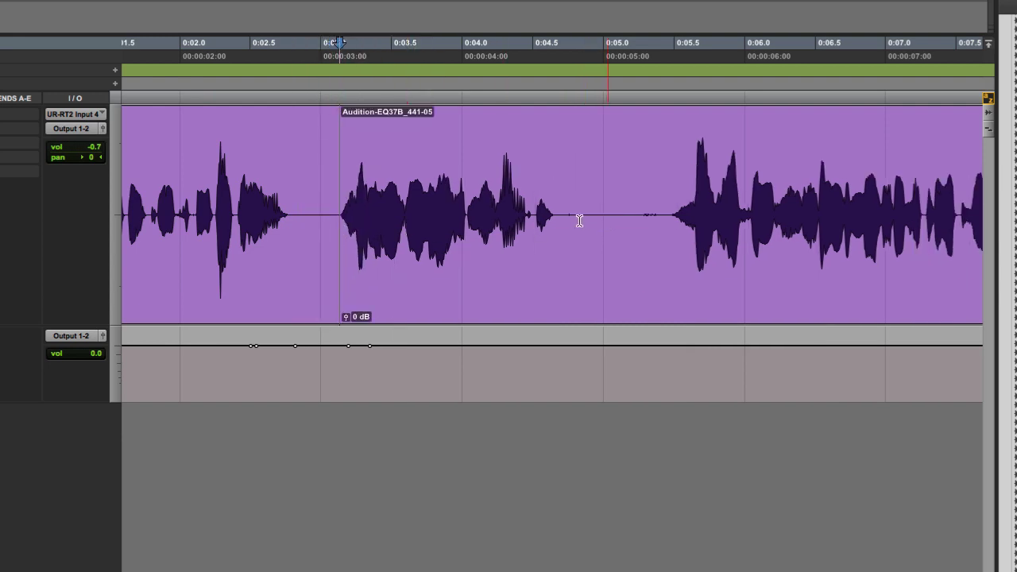
Step: Play from about 1.85 s and delete the breath before the third phrase, from about 5.05 to 5.4 s
left_click(158, 213)
key("space")
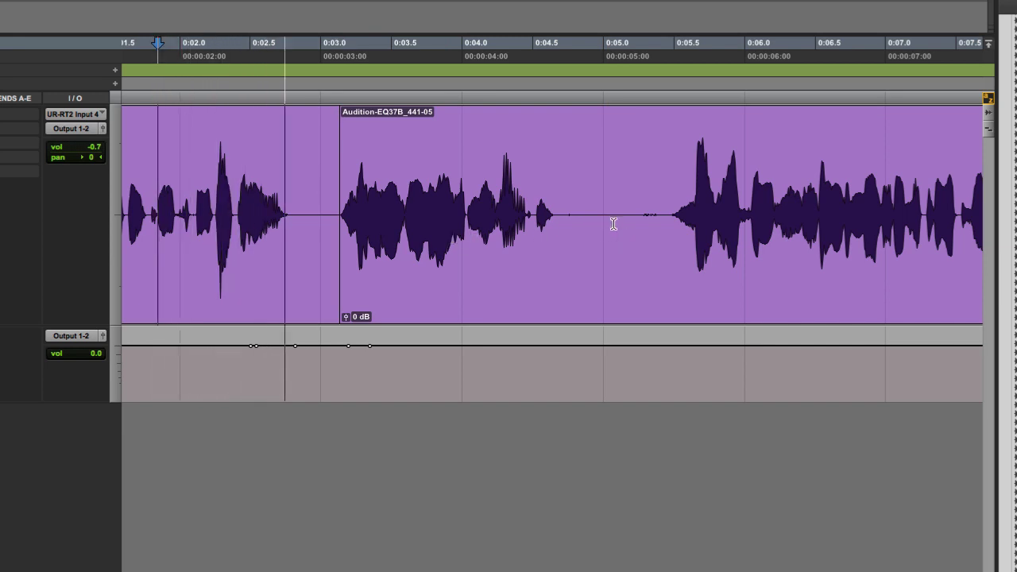
left_click_drag(610, 224, 663, 236)
key("Delete")
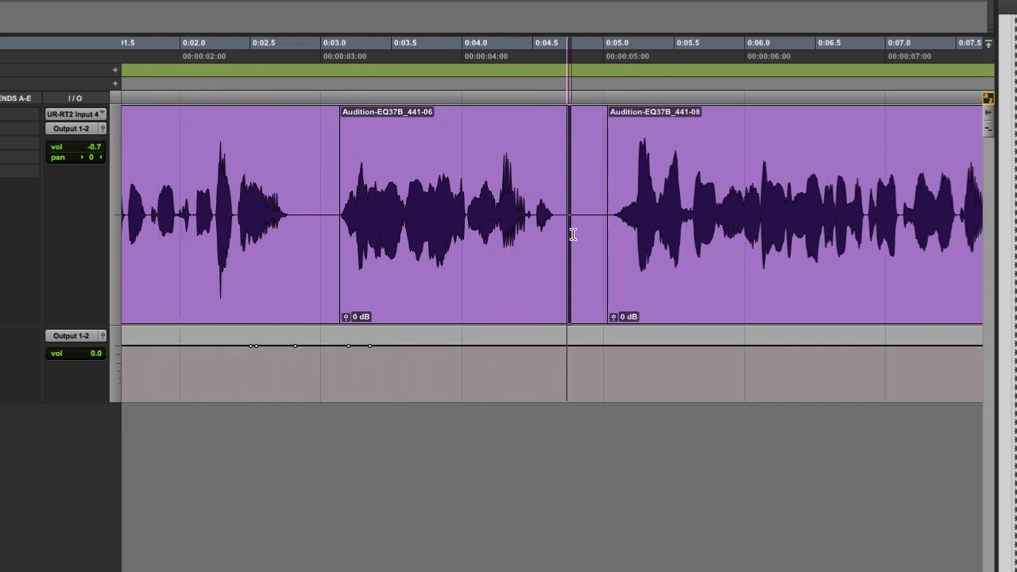
Step: Delete the breath from about 7.85 to 8.1 s and play back the join from about 7.3 s
left_click_drag(550, 221, 586, 238)
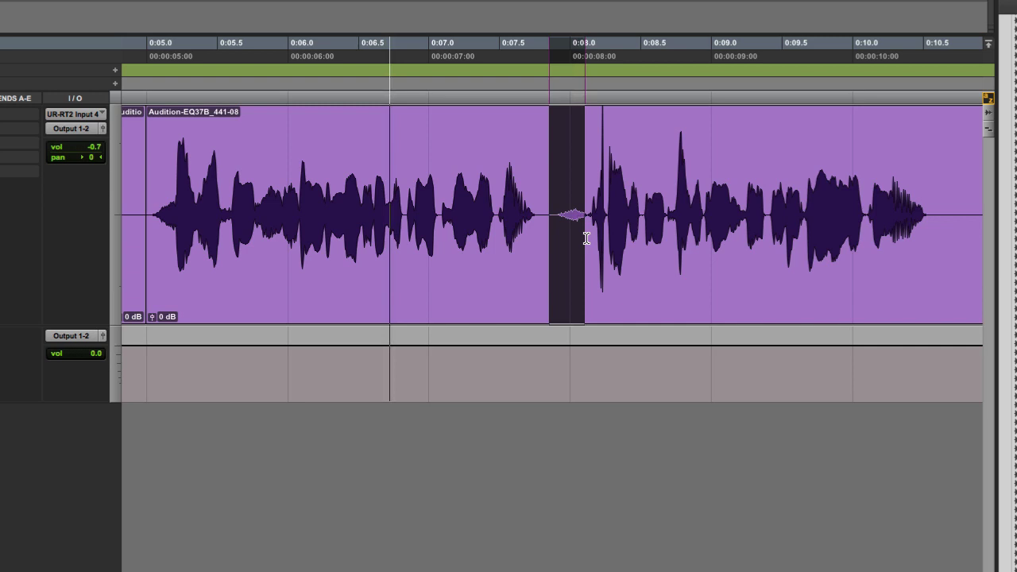
key("Delete")
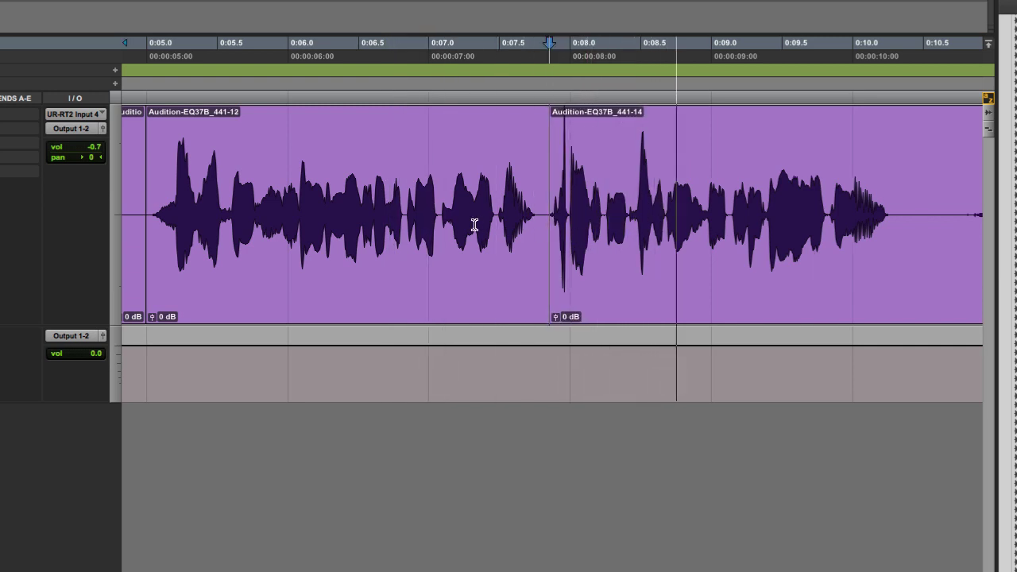
left_click(474, 225)
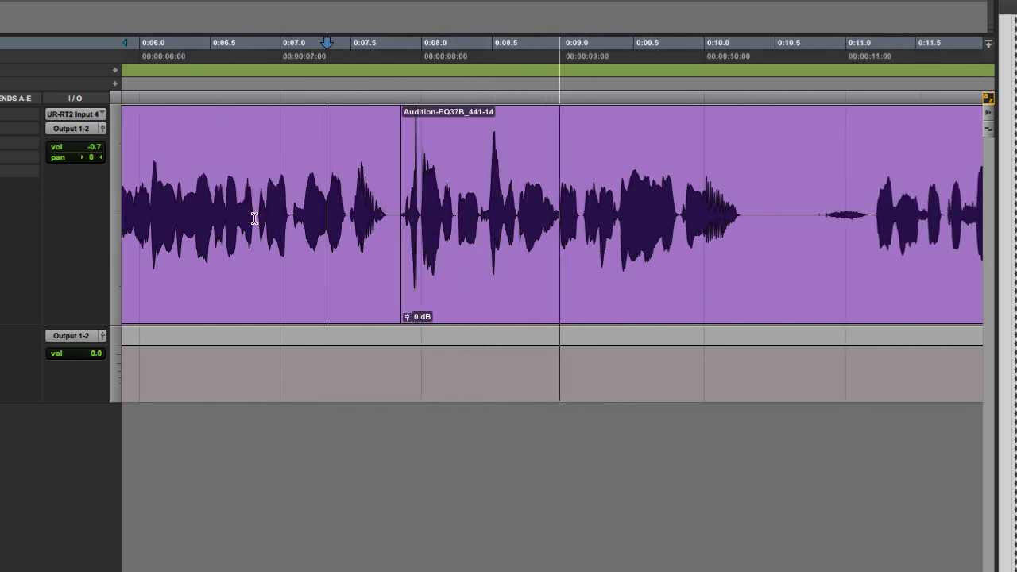
key("space")
Step: Try trimming a further 0.04 s or so of silence just before the clip at about 7.85 s
left_click(378, 229)
left_click_drag(395, 231, 401, 234)
left_click(407, 234)
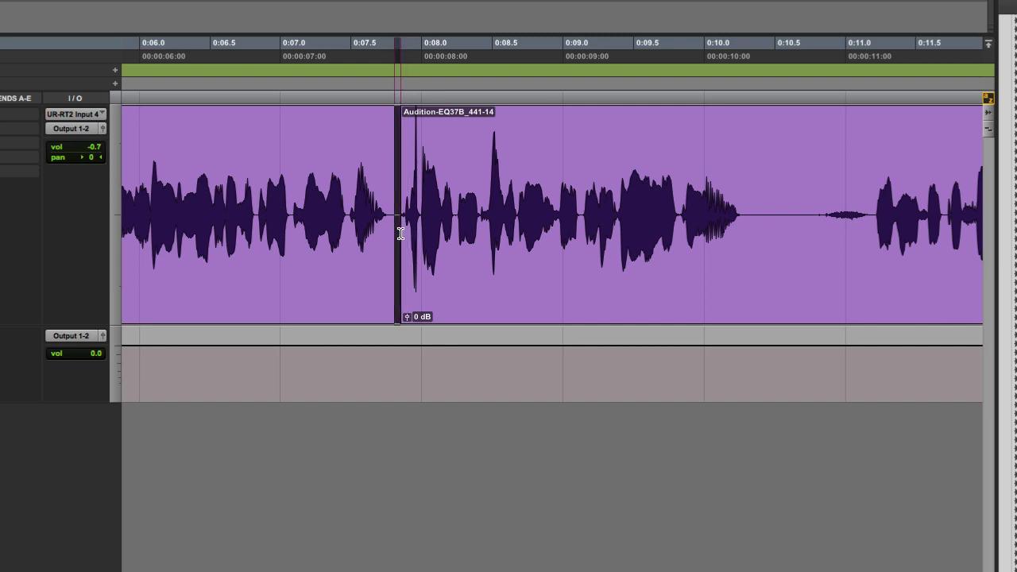
key("Delete")
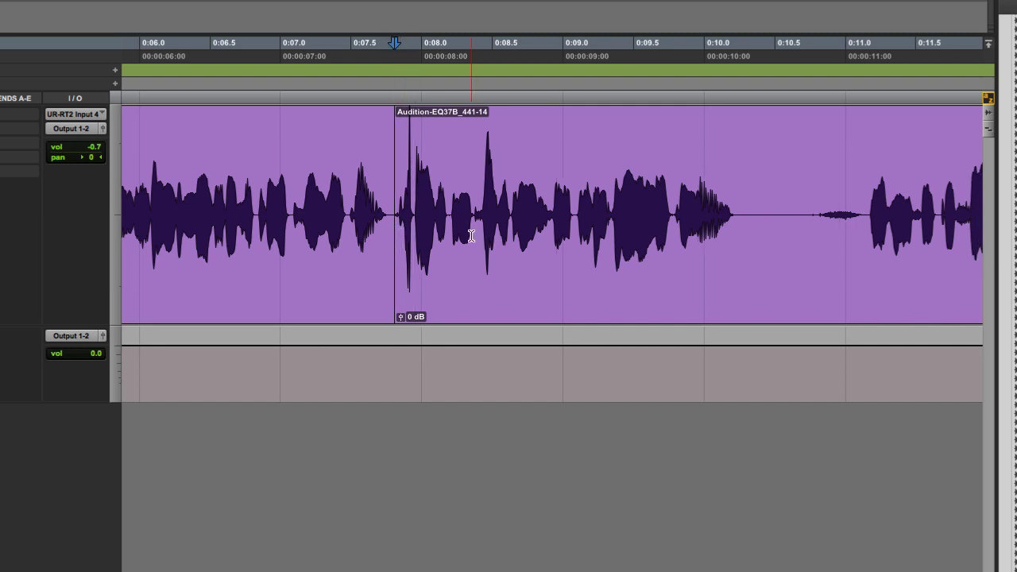
left_click(458, 236)
key("super+z")
Step: Recheck the pause at about 7.85 s and delete the breath in the following pause, from about 10.65 to 11.2 s
left_click(272, 233)
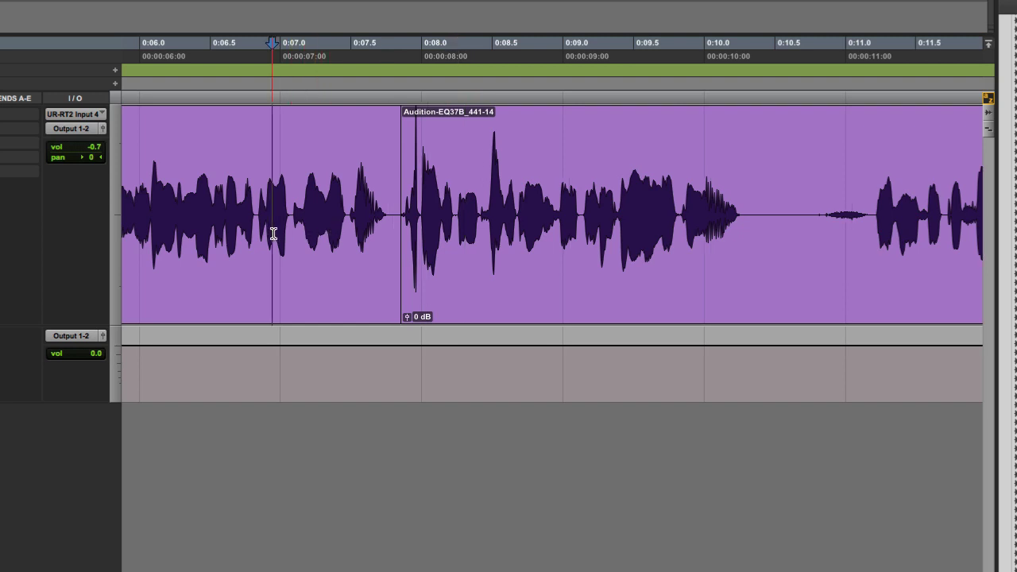
left_click(481, 234)
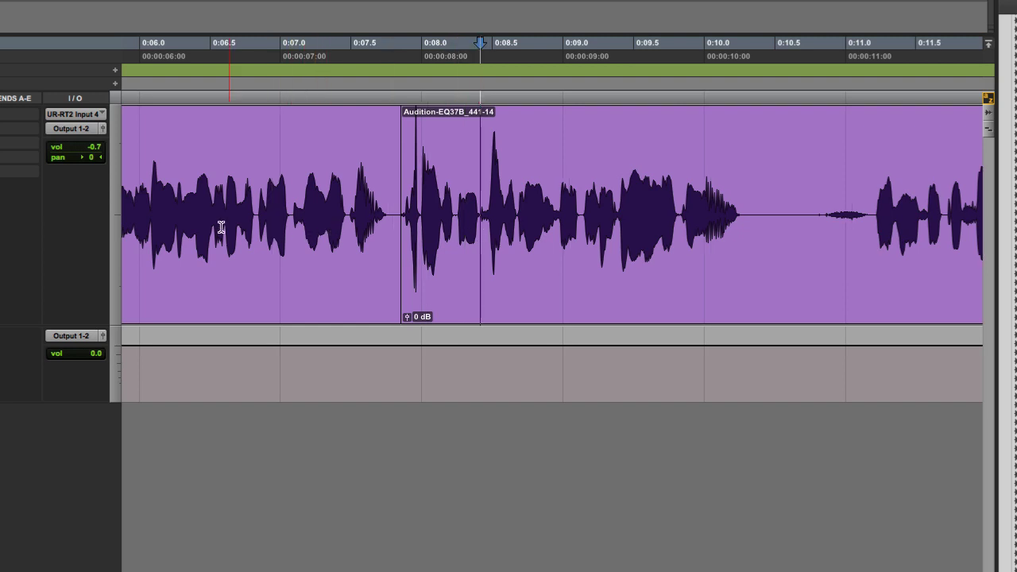
left_click(162, 211)
scroll(225, 217, "right", 3)
left_click_drag(533, 225, 613, 227)
key("Delete")
scroll(548, 239, "right", 7)
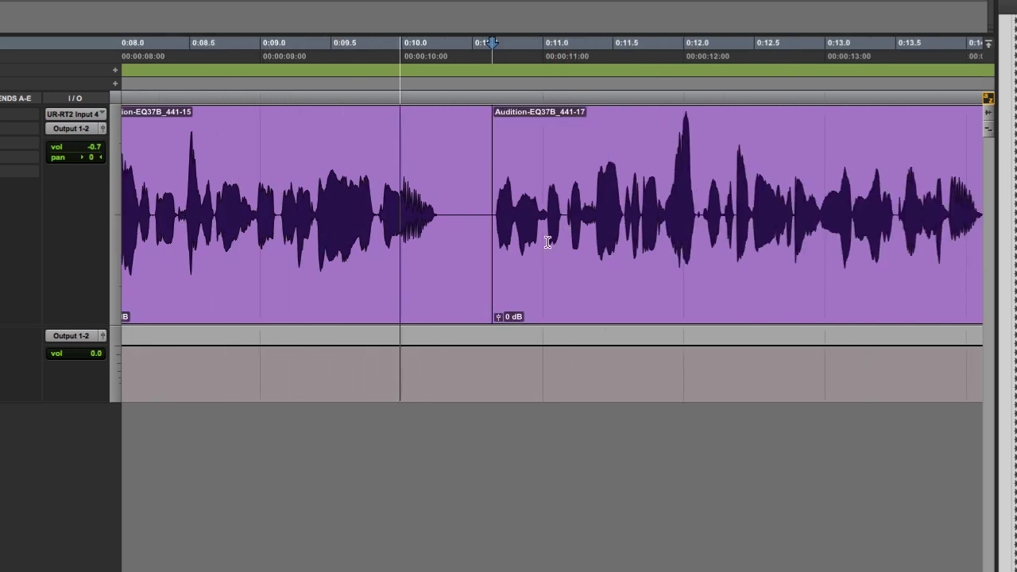
Step: Delete the breaths in the next two pauses so the following clips start at about 14.3 s and 16.8 s
left_click_drag(676, 222, 724, 225)
key("Delete")
scroll(718, 238, "right", 6)
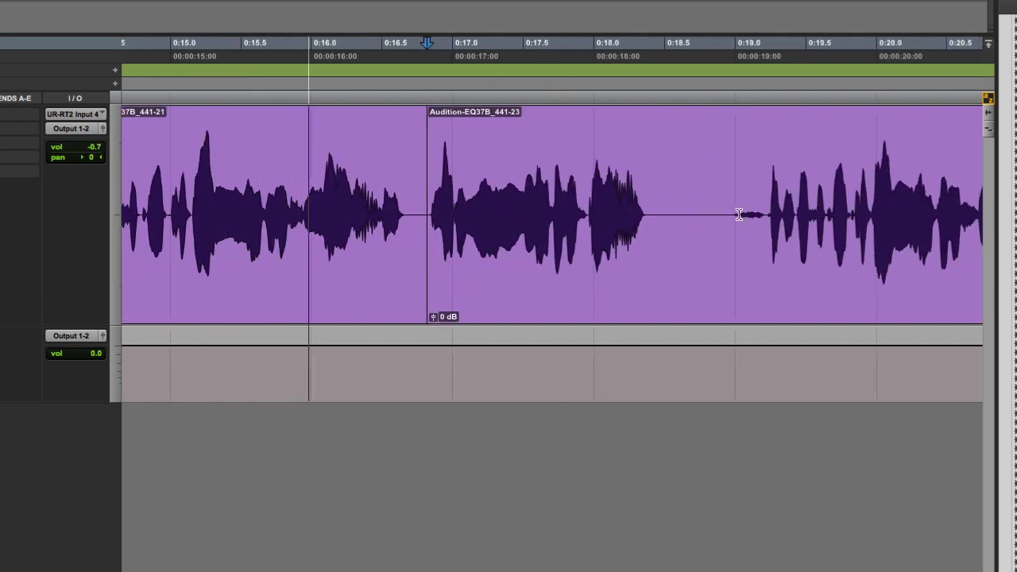
Step: Delete the breaths in the next two pauses, from about 18.8 to 19.2 s and from about 21.1 to 21.3 s
left_click_drag(739, 214, 765, 233)
key("BackSpace")
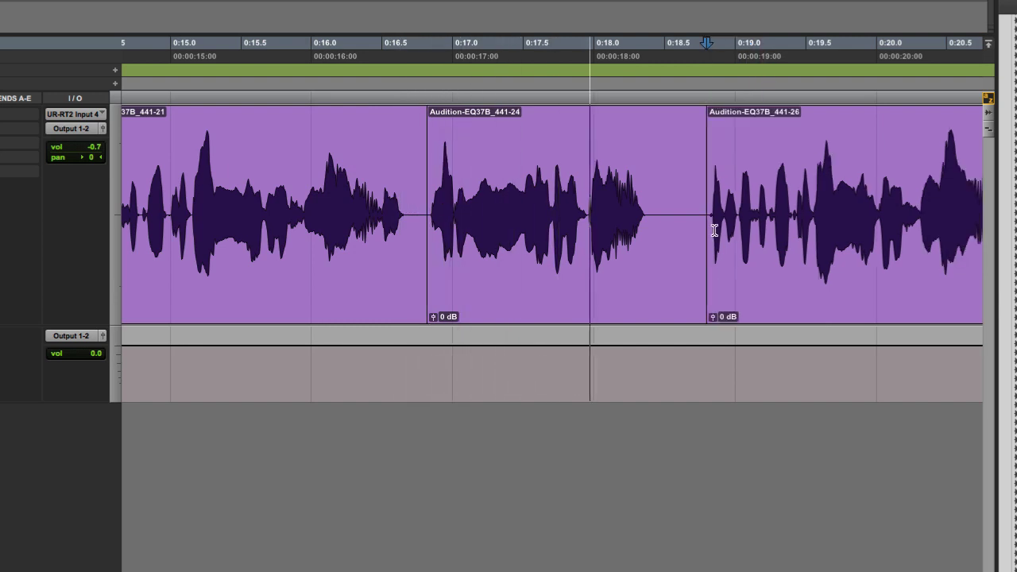
left_click_drag(658, 227, 689, 229)
key("Delete")
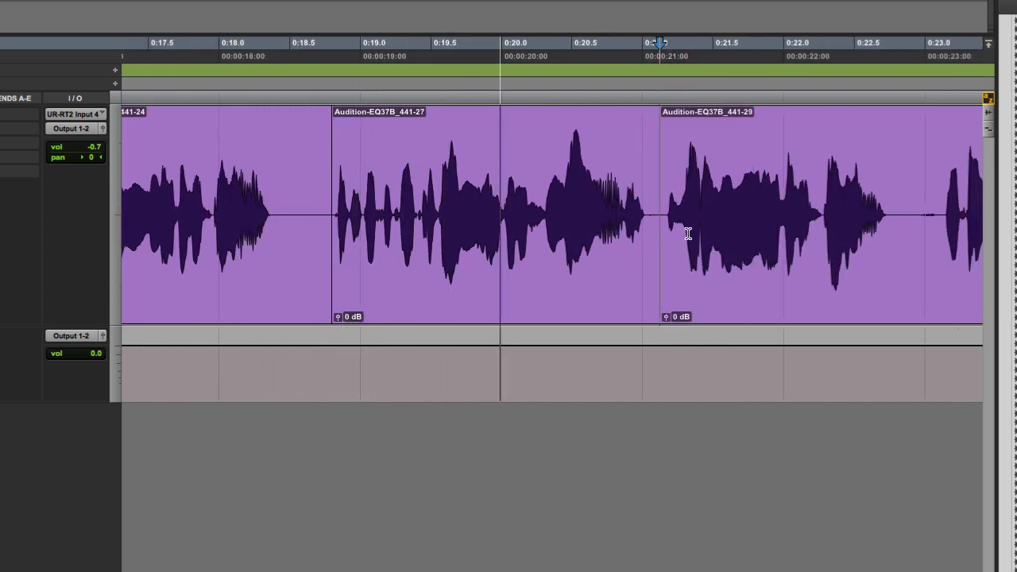
Step: Review the recently cut clips between about 14 and 22 s and play back from about 14.25 s
key("space")
key("r")
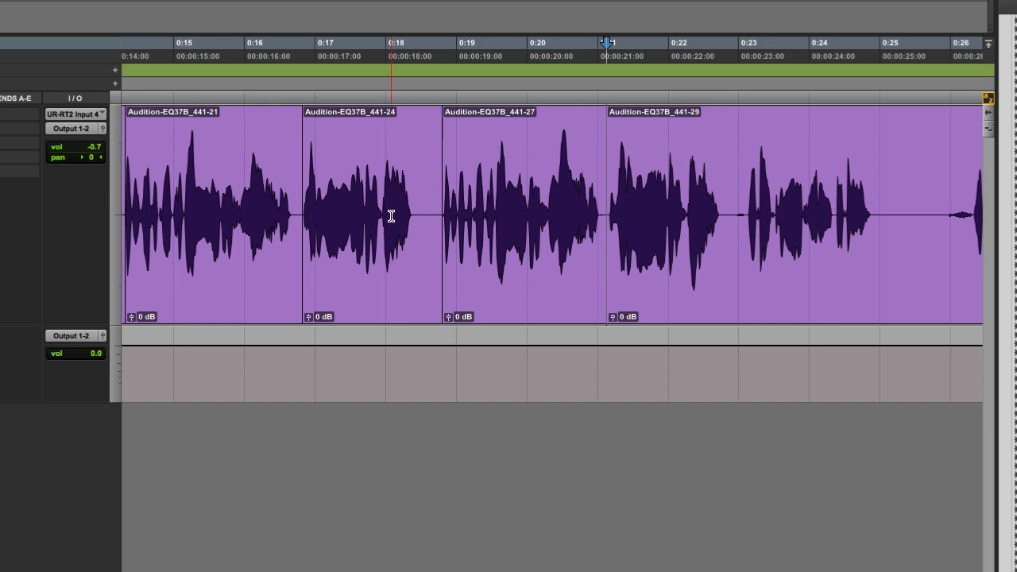
key("t")
scroll(382, 220, "left", 3)
scroll(382, 220, "right", 2)
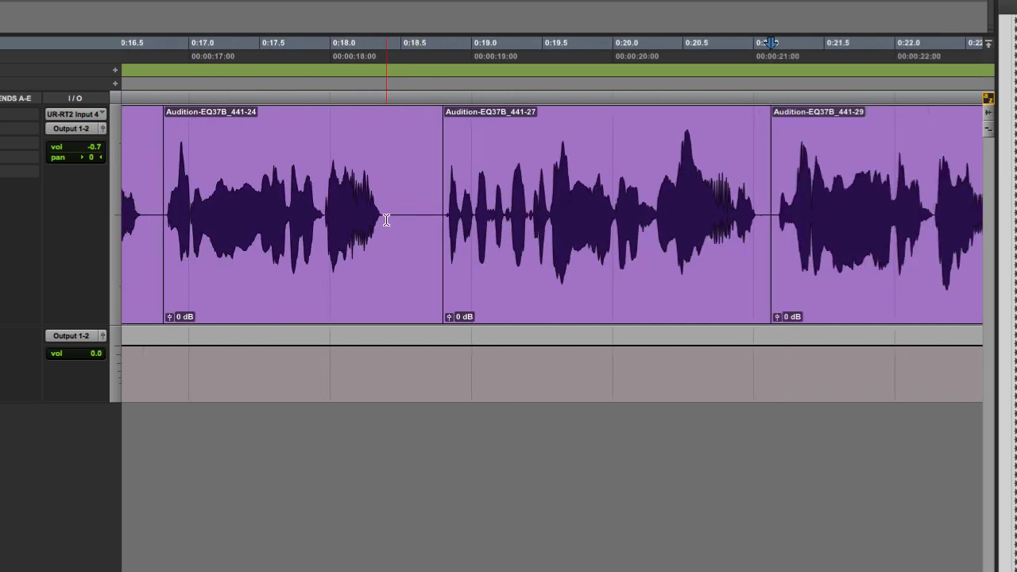
scroll(386, 220, "left", 3)
scroll(283, 213, "left", 1)
left_click(227, 212)
key("shift+space")
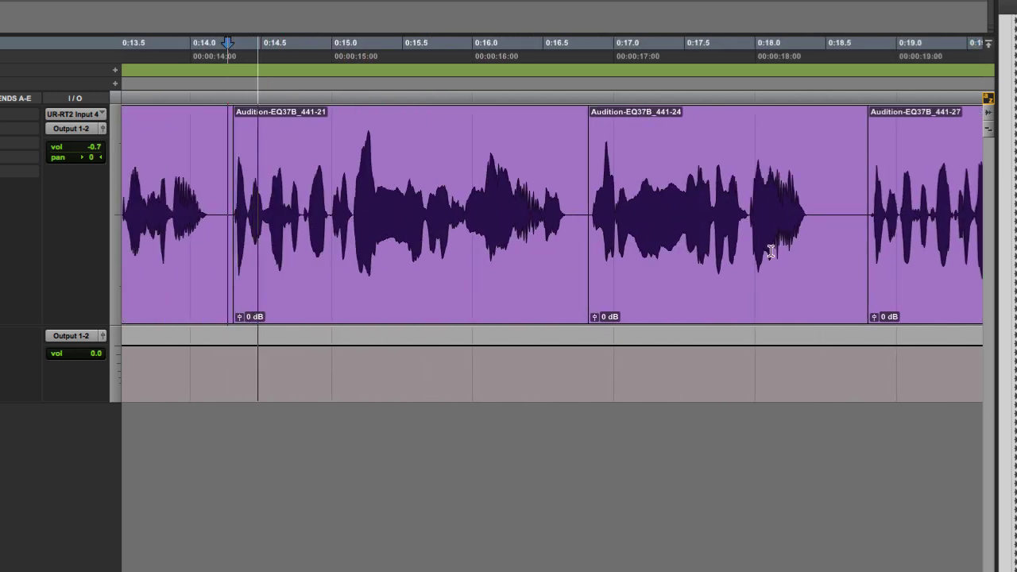
Step: Compare the two clips from about 14.3 to 18.7 s with the two clips that follow up to about 22.7 s
scroll(748, 232, "right", 1)
key("space")
key("r")
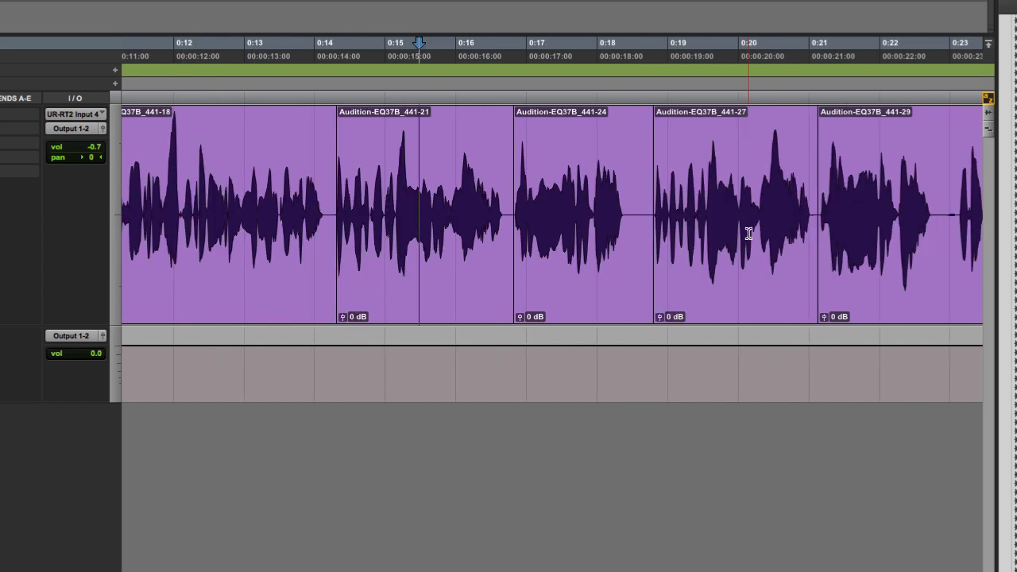
left_click_drag(343, 227, 474, 237)
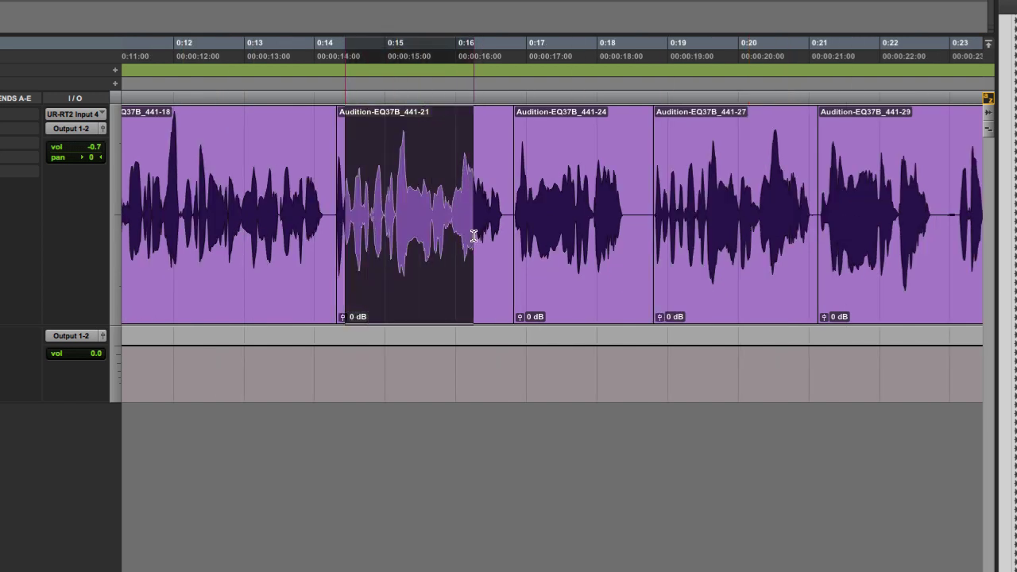
left_click_drag(650, 227, 806, 235)
left_click(804, 236)
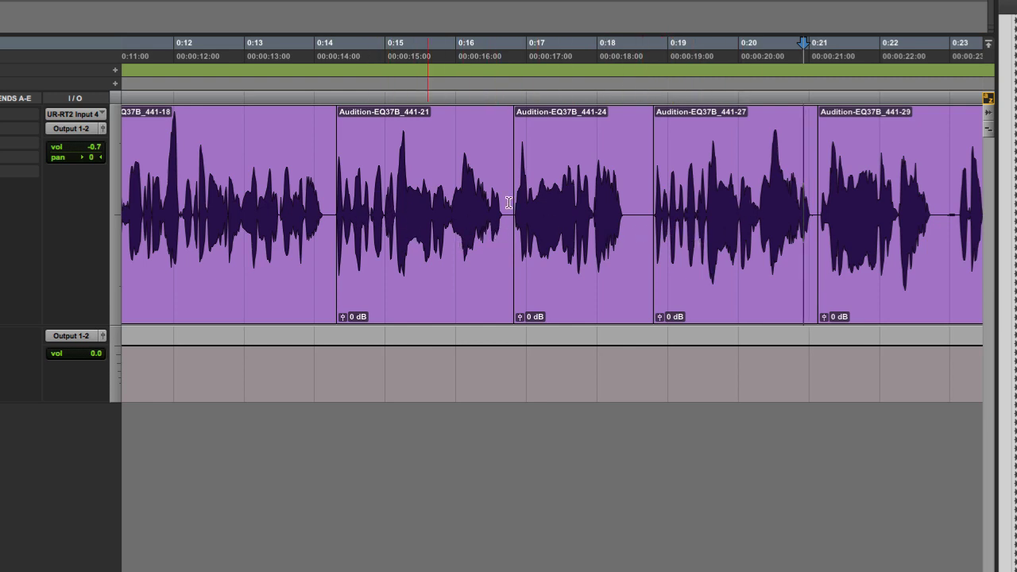
left_click_drag(337, 222, 929, 235)
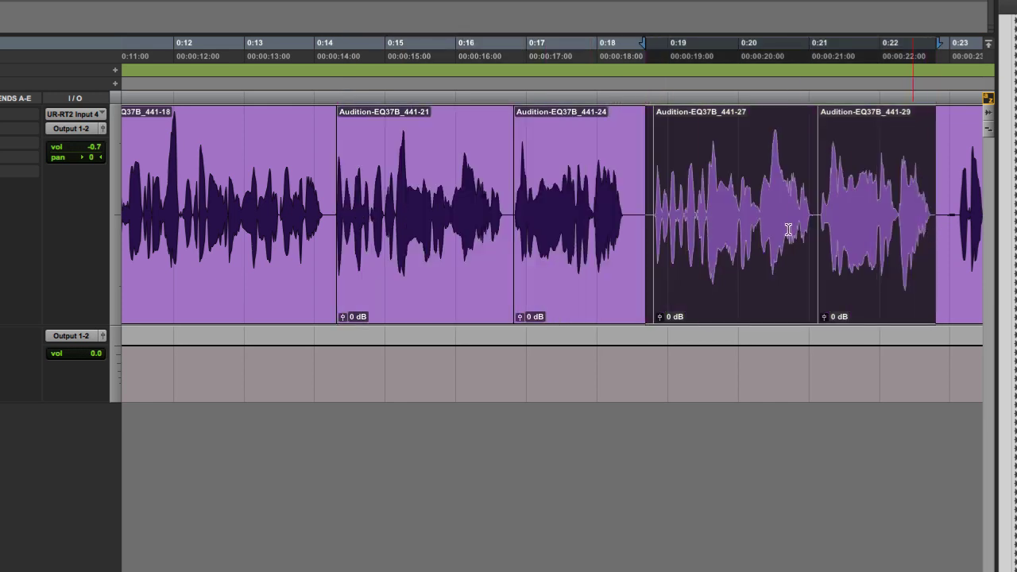
Step: Delete the two clips from about 14.3 to 18.8 s, closing the gap, and play back the join from about 13.6 s
left_click_drag(337, 227, 654, 240)
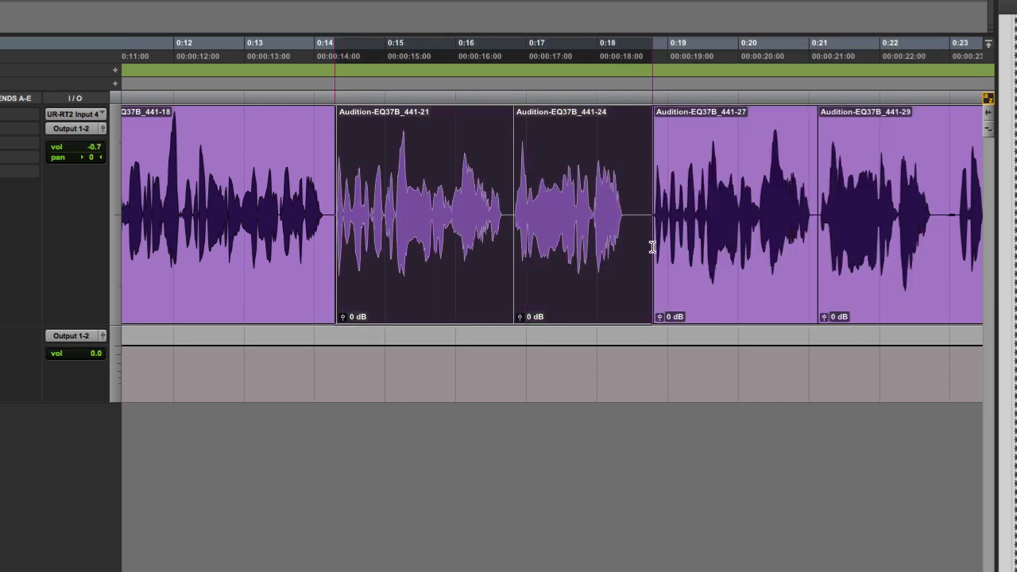
key("Delete")
left_click(286, 227)
key("space")
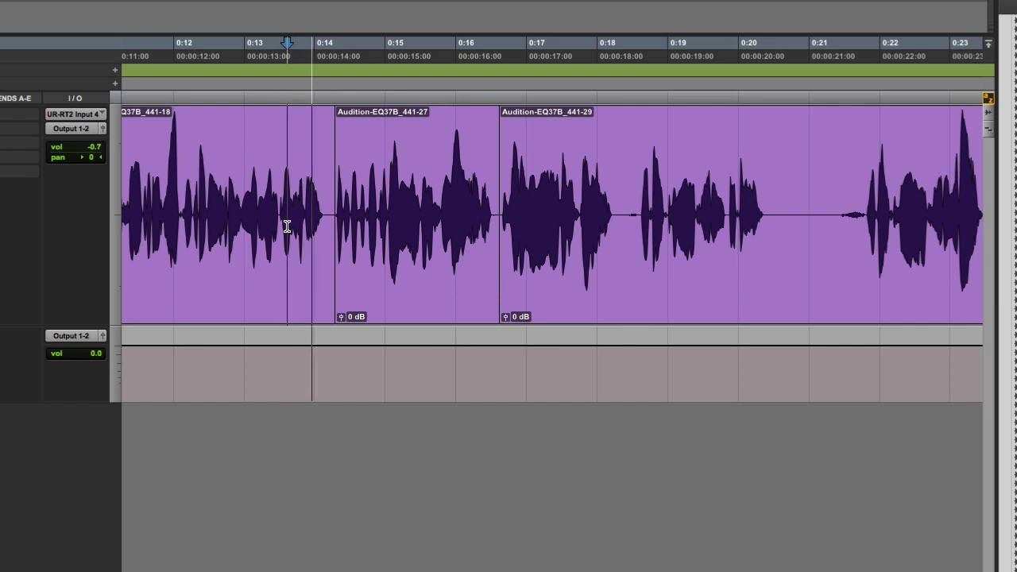
Step: Delete the breath before the next phrase, from about 18.4 to 18.6 s
key("super+bracketright")
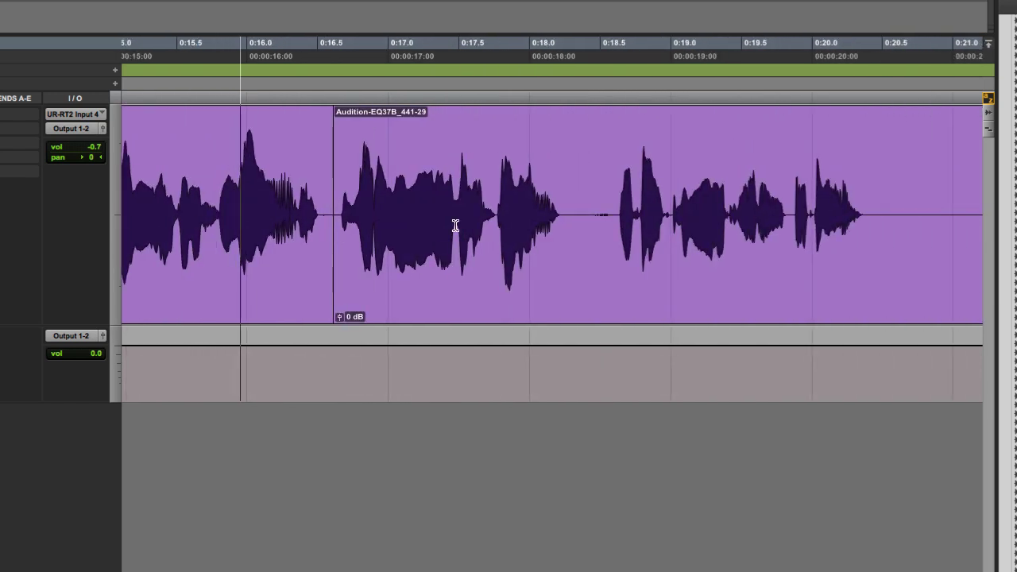
left_click_drag(585, 222, 723, 255)
key("Delete")
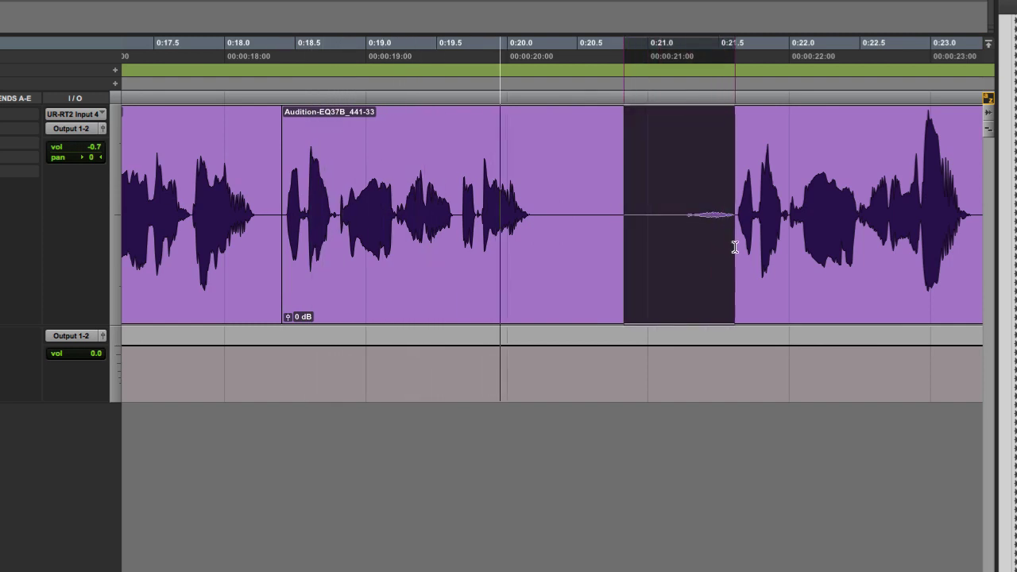
Step: Delete the breaths before the next two phrases, from about 20.8 to 21.6 s and from about 22.9 to 23.5 s
key("Delete")
left_click_drag(656, 222, 739, 242)
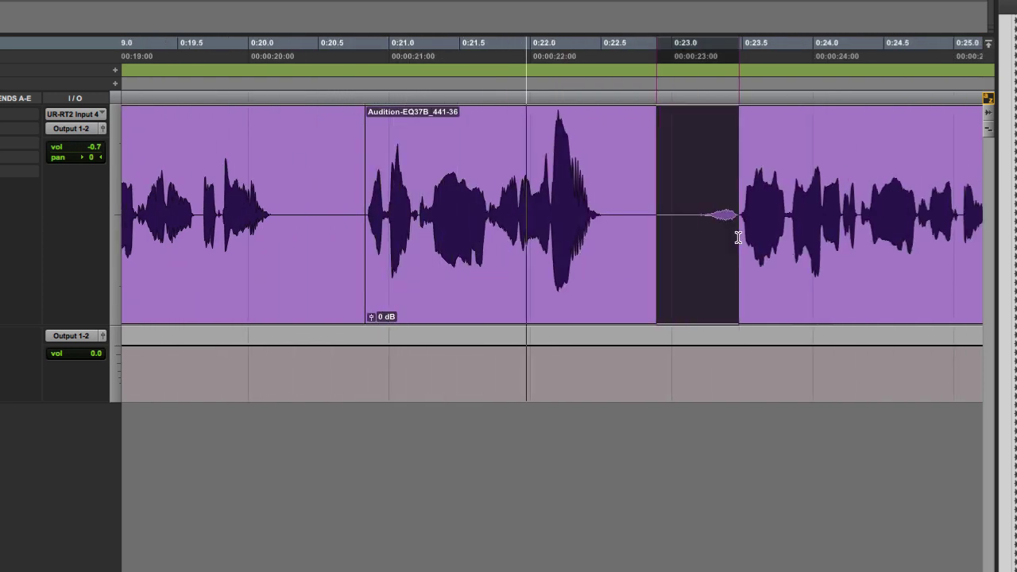
key("Delete")
Step: Delete the clip from about 18.4 to 20.8 s, closing the gap, and extend the following clip's end to about 20.6 s
double_click(576, 241)
key("Delete")
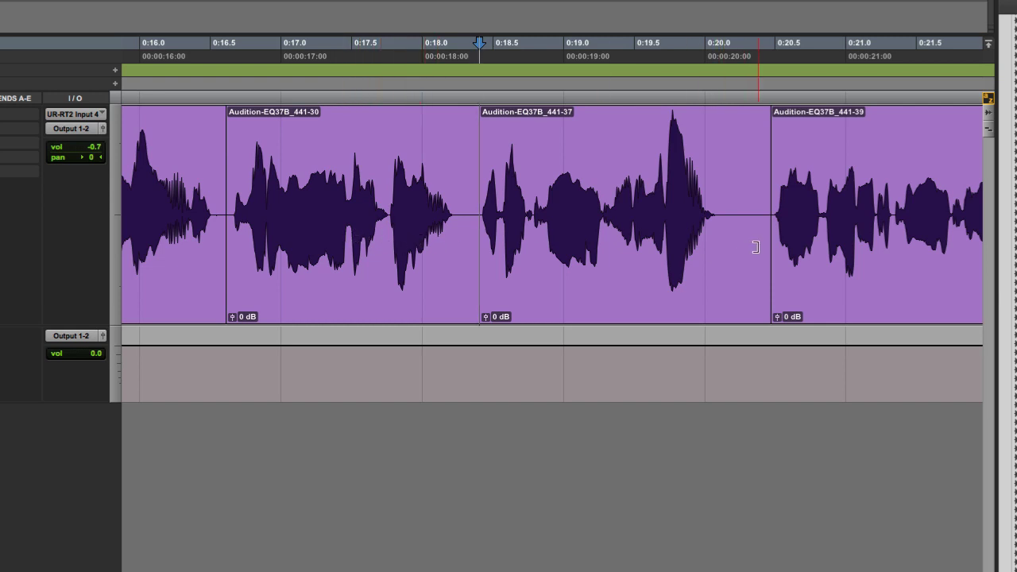
left_click_drag(770, 247, 787, 248)
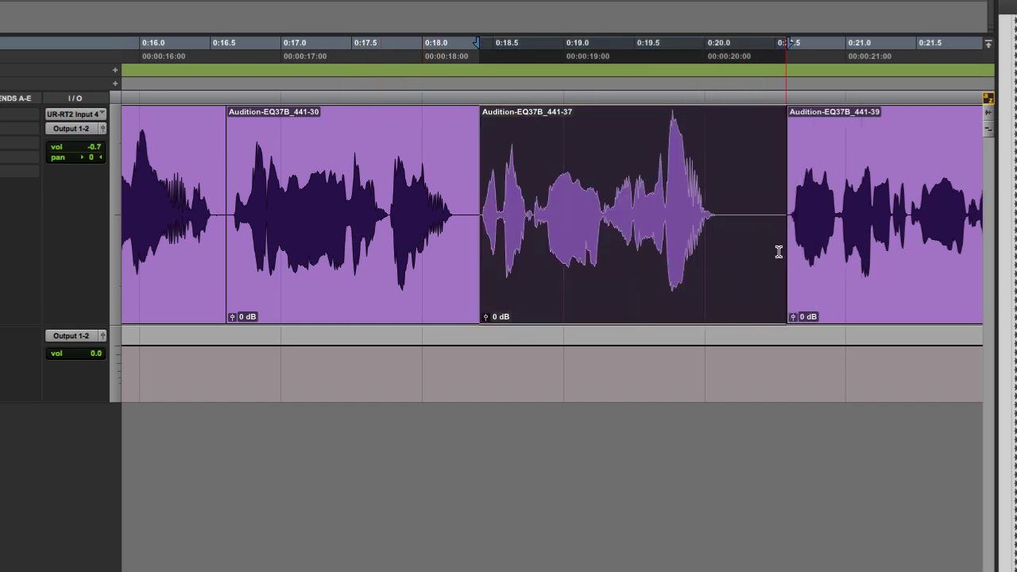
Step: Play back the phrases around the join at about 18.4 s, starting from about 16.7 s
left_click(371, 214)
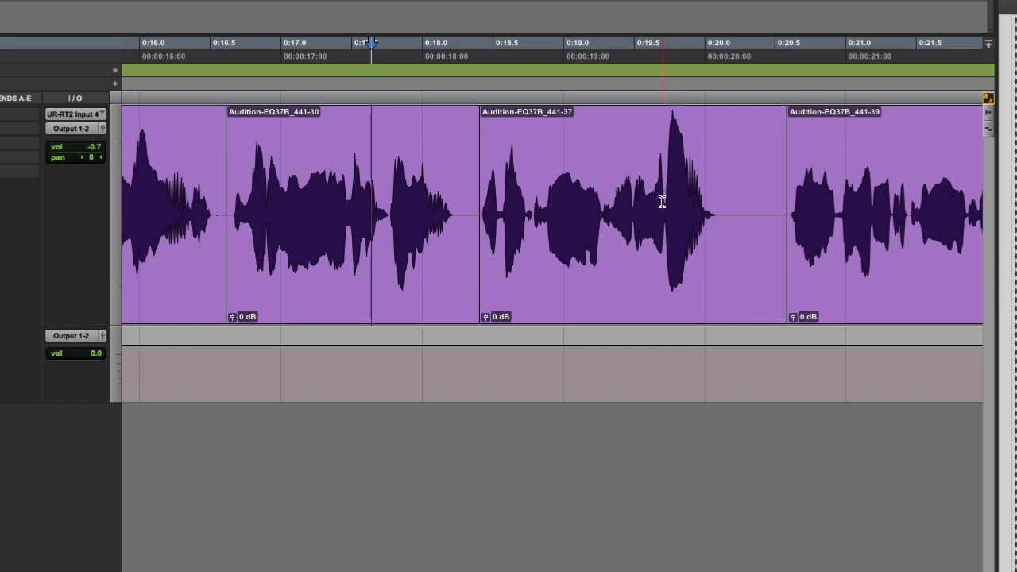
left_click(456, 198)
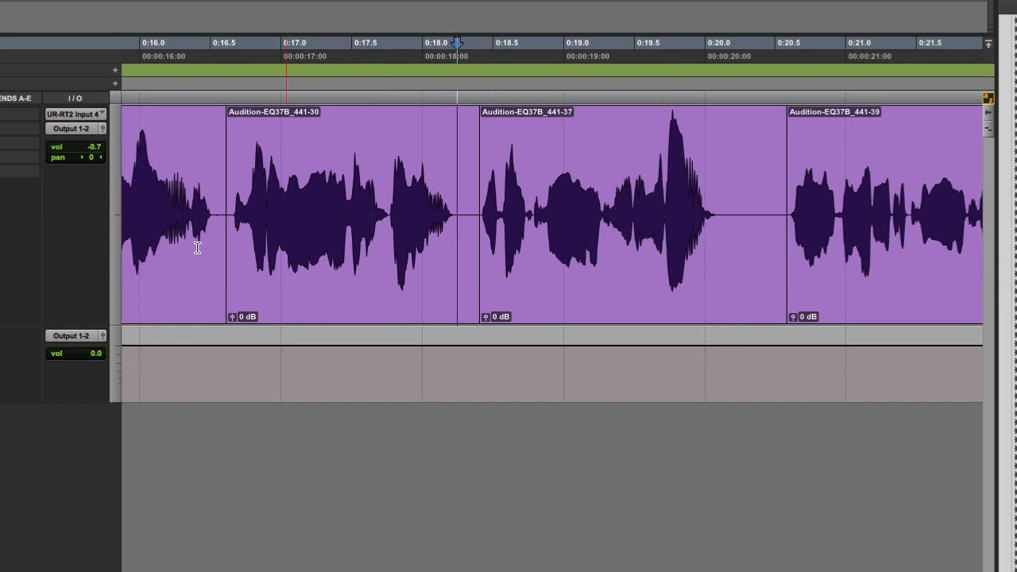
left_click(241, 206)
key("space")
scroll(472, 249, "right", 3)
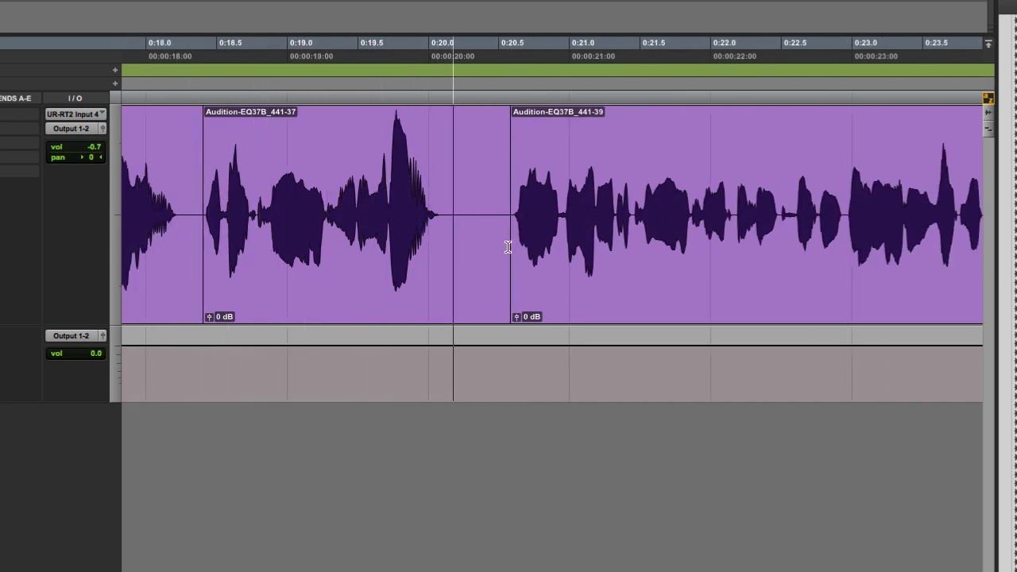
Step: Listen through the passage from about 20.6 s and compare it with the phrase starting at about 28.2 s
scroll(508, 247, "right", 3)
key("r")
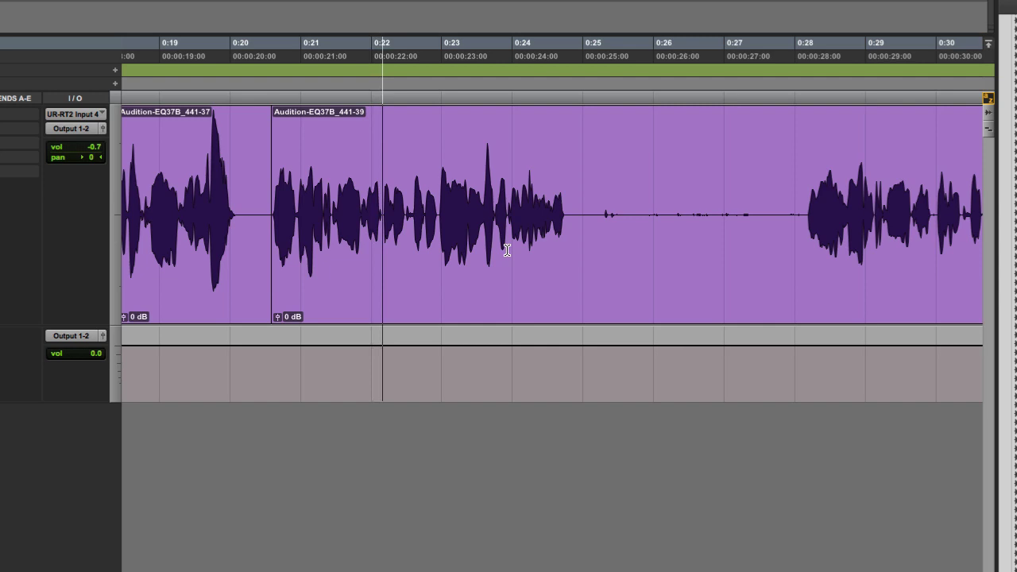
key("space")
left_click(649, 207)
mouse_move(443, 217)
left_mouse_down()
mouse_move(569, 231)
mouse_move(740, 228)
mouse_move(798, 242)
mouse_move(428, 227)
left_mouse_up()
left_click(630, 231)
left_click(802, 236)
left_click(761, 233)
left_click(804, 222)
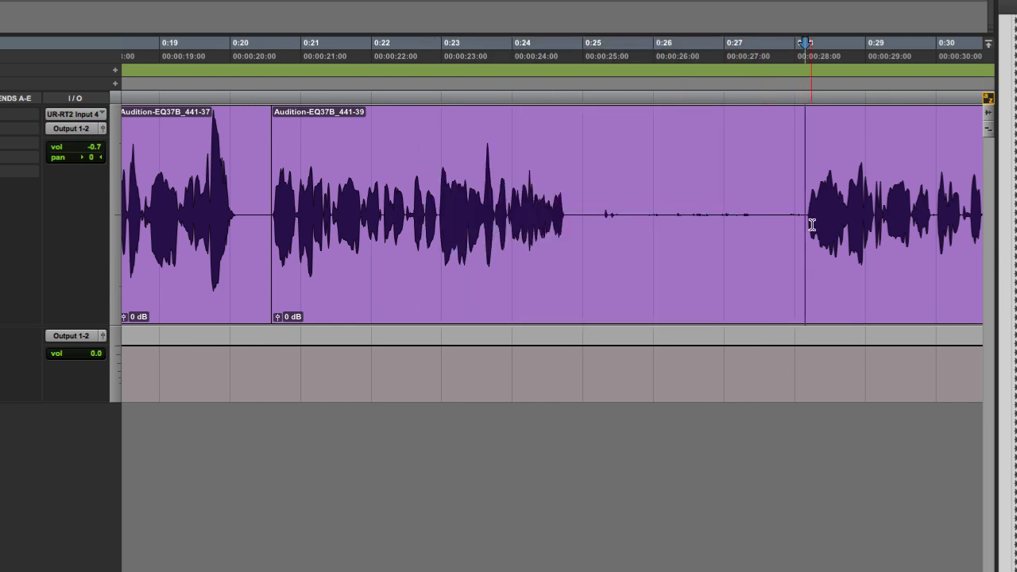
key("space")
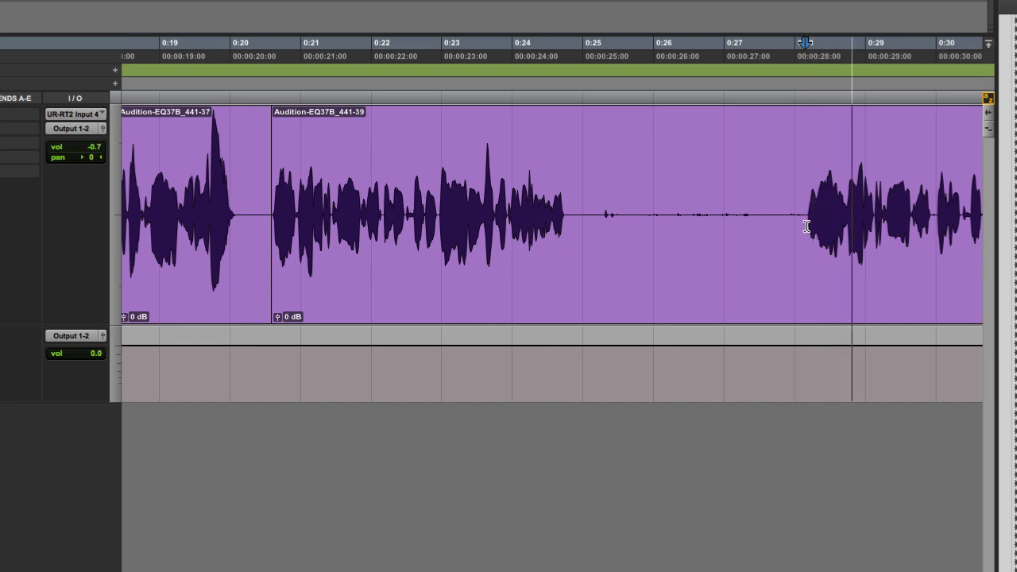
Step: Delete the passage from about 20.6 to 28.2 s, closing the gap, and play back from the join
left_click_drag(807, 227, 271, 239)
key("Delete")
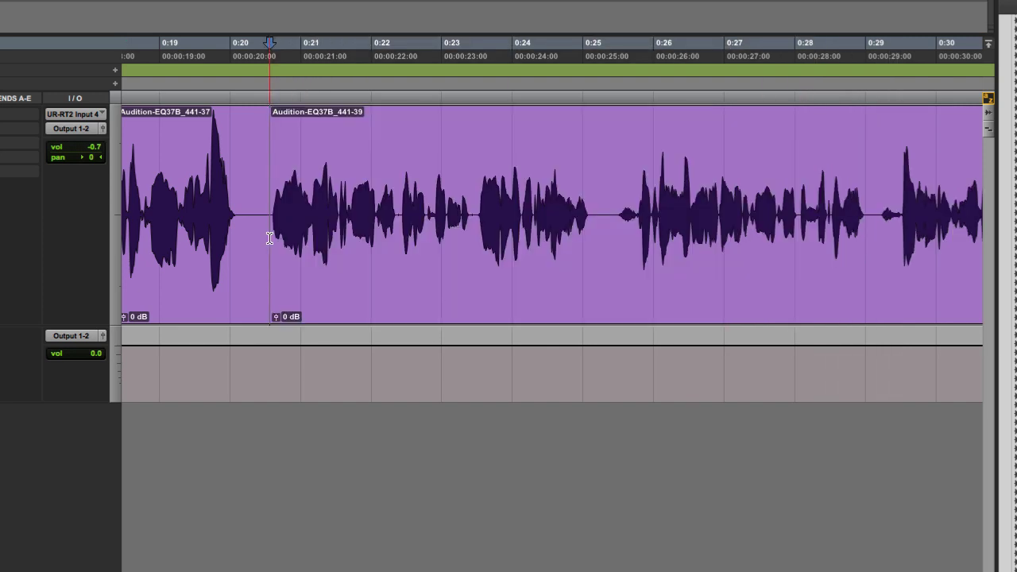
key("t")
key("space")
scroll(338, 238, "right", 4)
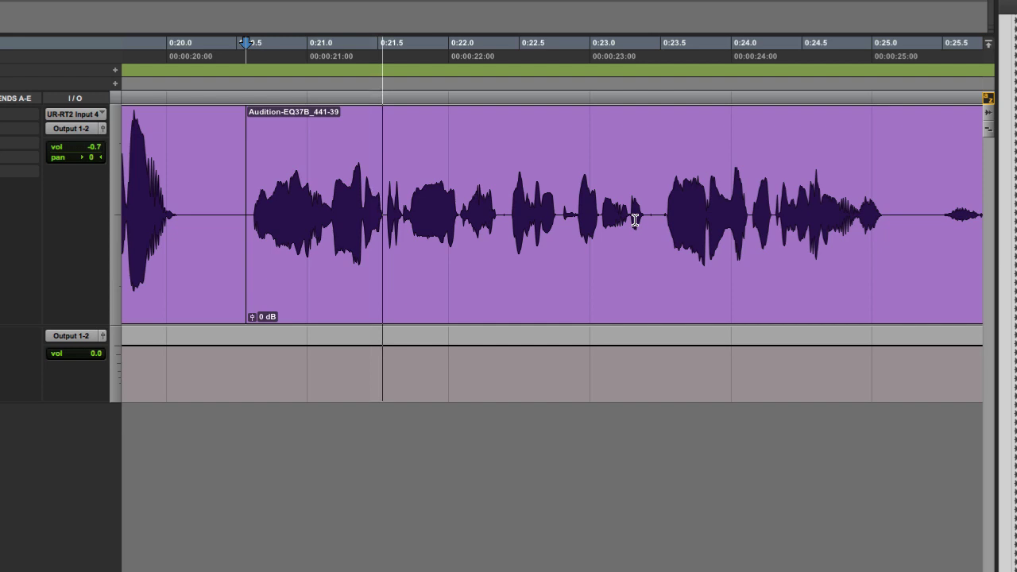
Step: Shorten the pause at about 23.4 s and delete the breath before the phrase at about 25.3 s
left_click_drag(642, 220, 744, 230)
key("Delete")
scroll(652, 227, "right", 5)
key("Delete")
scroll(794, 227, "right", 5)
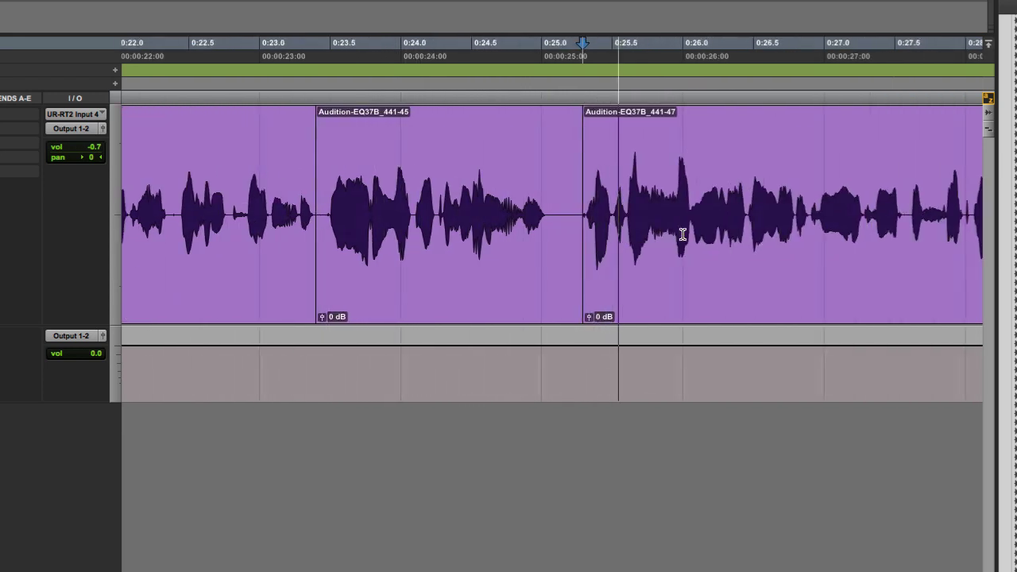
Step: Delete the breaths before the next two phrases, from about 28.7 to 29.1 s and from about 32.4 to 33.2 s
left_click_drag(831, 227, 885, 231)
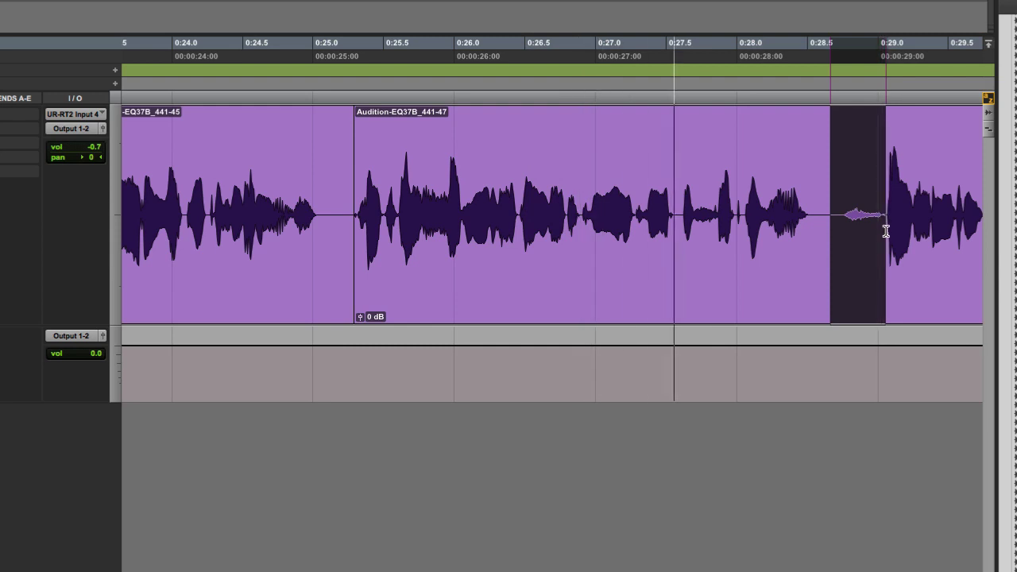
key("Delete")
scroll(866, 235, "right", 10)
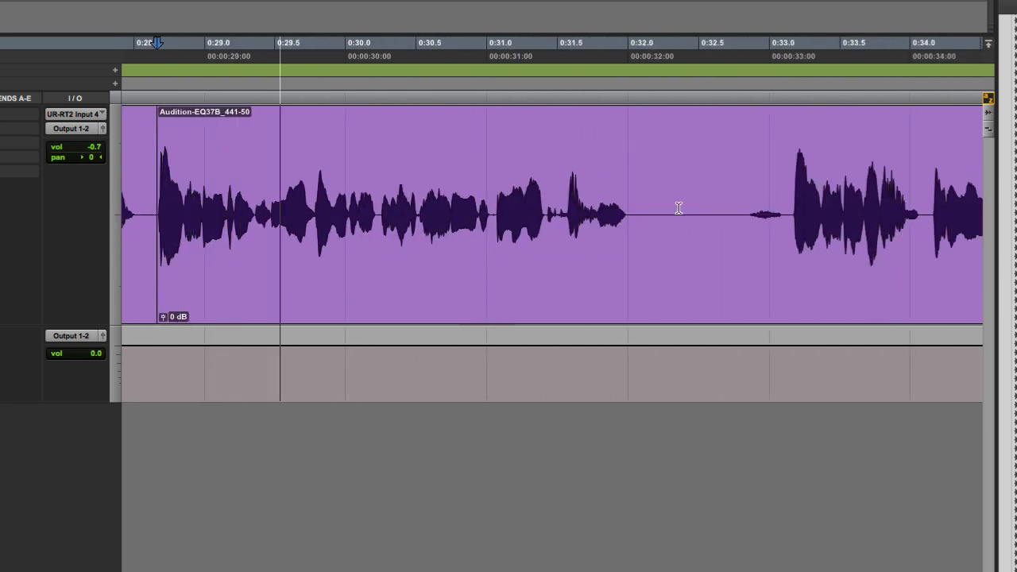
left_click_drag(678, 209, 792, 238)
key("Delete")
scroll(715, 236, "right", 5)
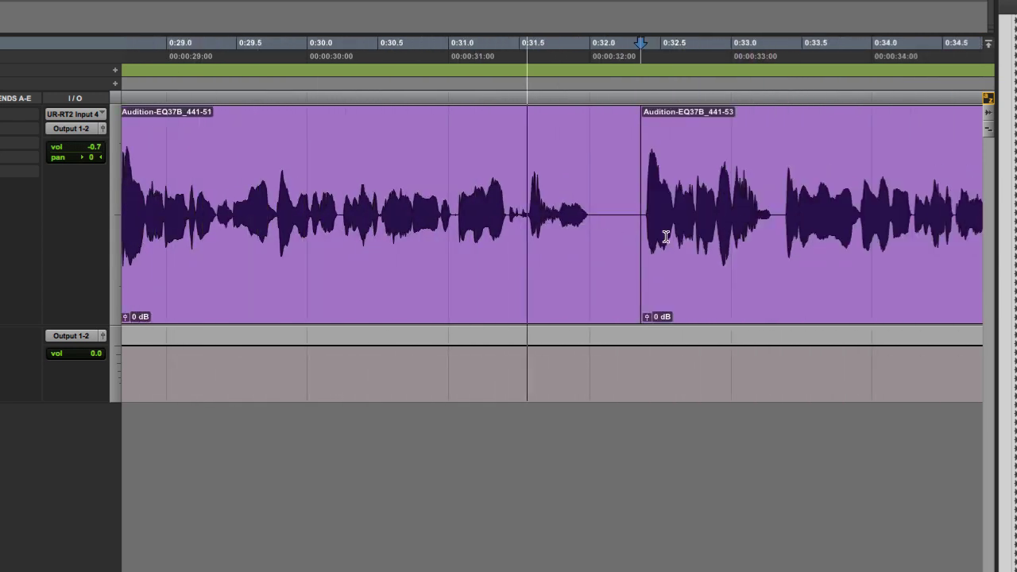
Step: Review the phrases from about 28.4 s and delete the passage from about 28.6 to 40.5 s, closing the gap
scroll(666, 236, "left", 10)
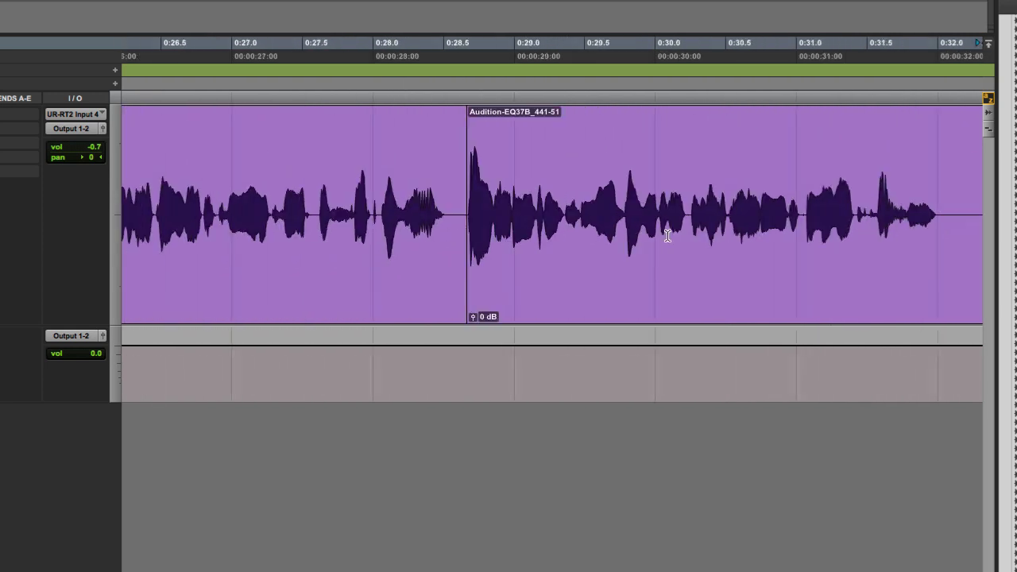
left_click(481, 217)
key("r")
key("r")
scroll(579, 205, "right", 5)
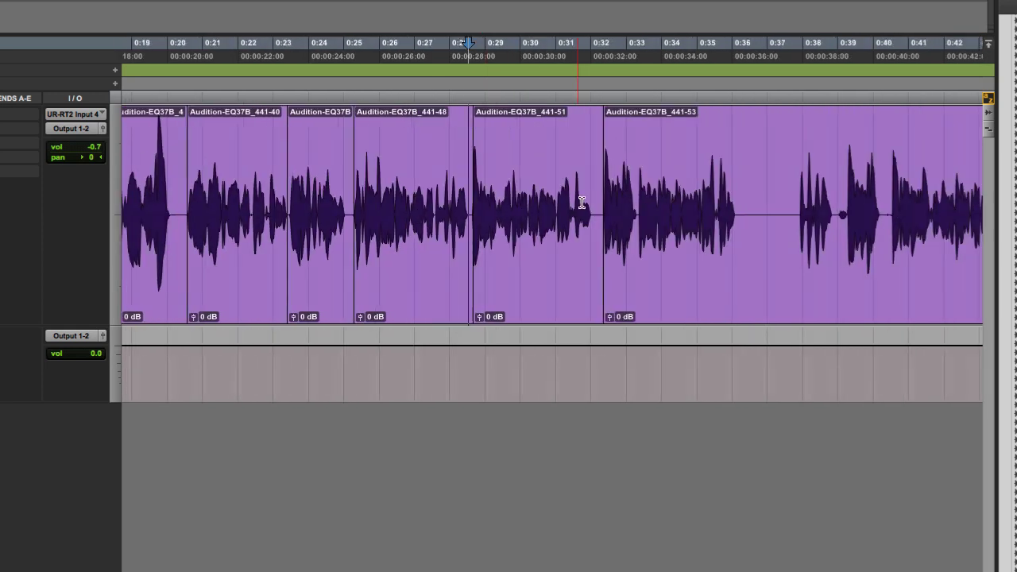
scroll(588, 200, "left", 3)
key("space")
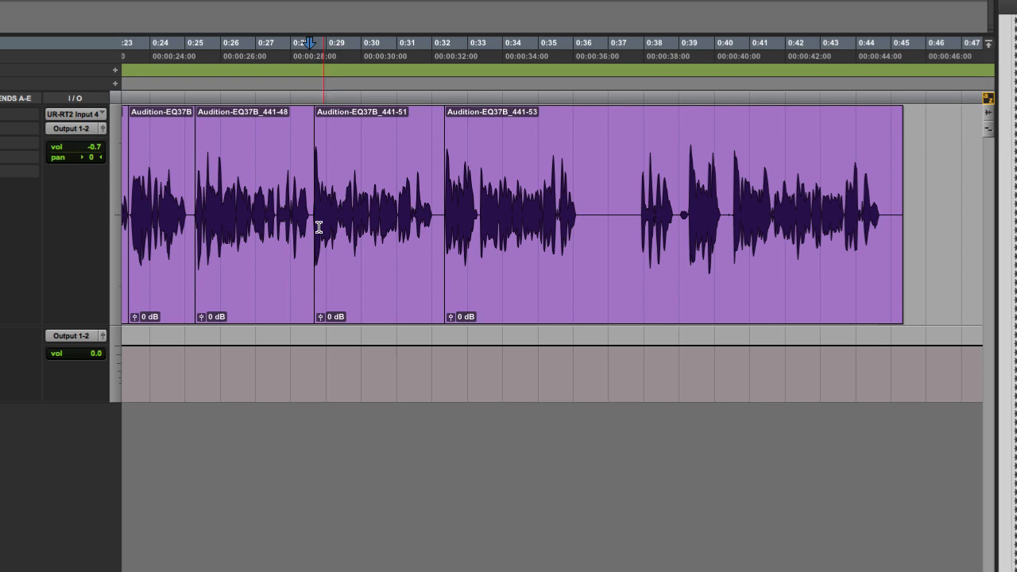
left_click_drag(311, 231, 731, 256)
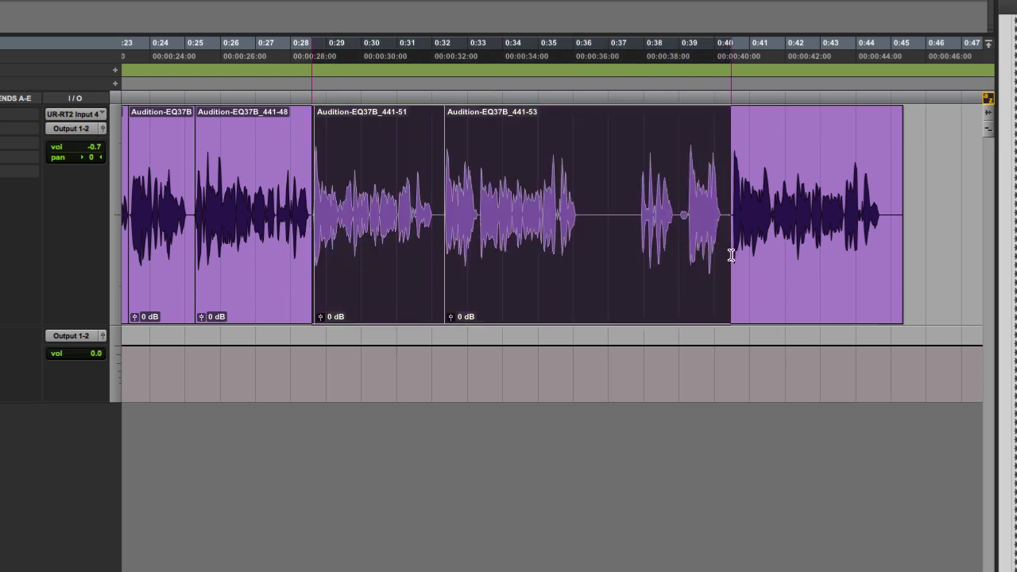
key("space")
key("Delete")
Step: Trim the silence after the last phrase so the voice-over ends at about 32.9 s, and play back the last join
left_click_drag(464, 214, 549, 227)
key("Delete")
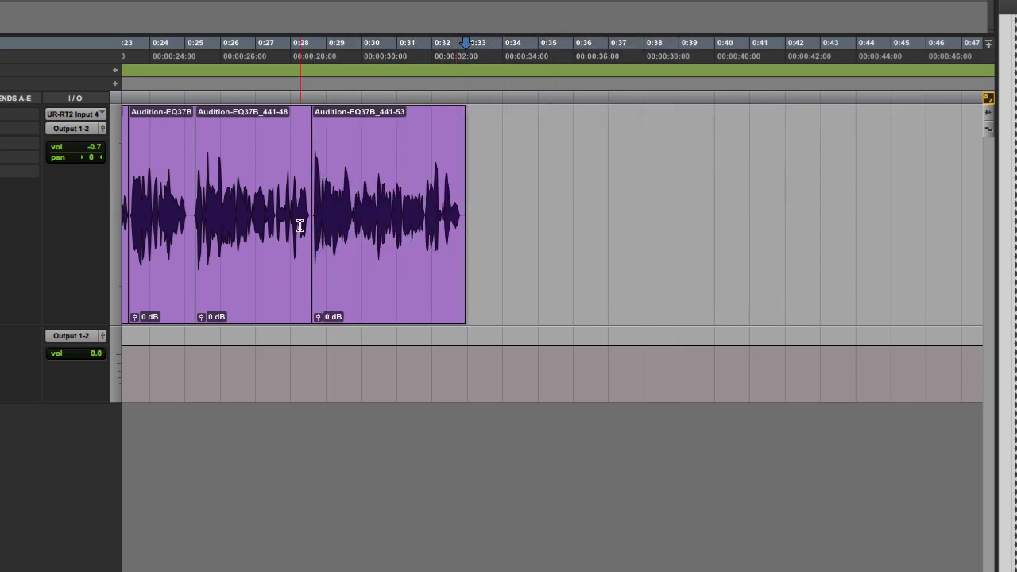
key("super+bracketright")
key("space")
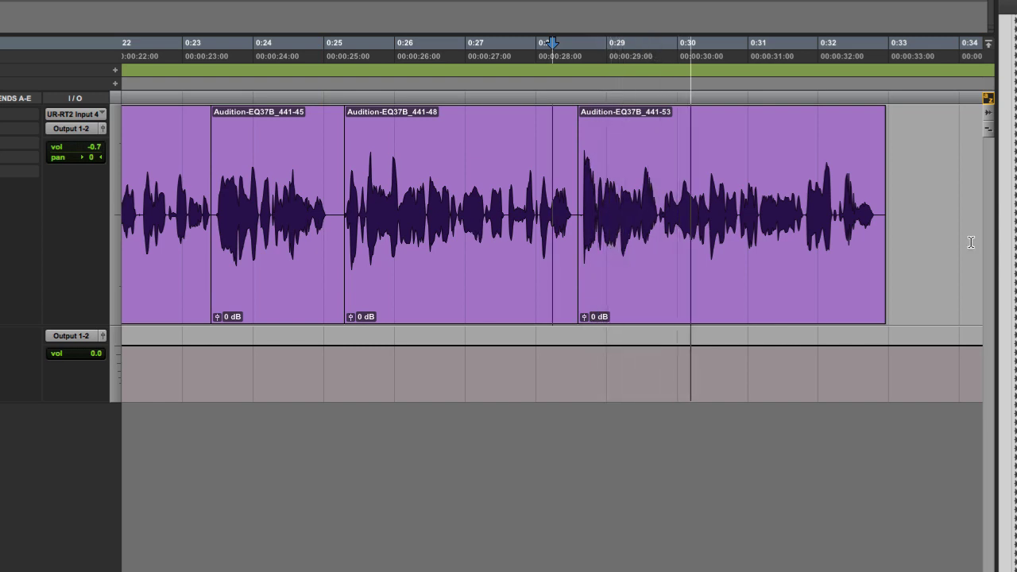
left_click_drag(878, 222, 902, 236)
key("Delete")
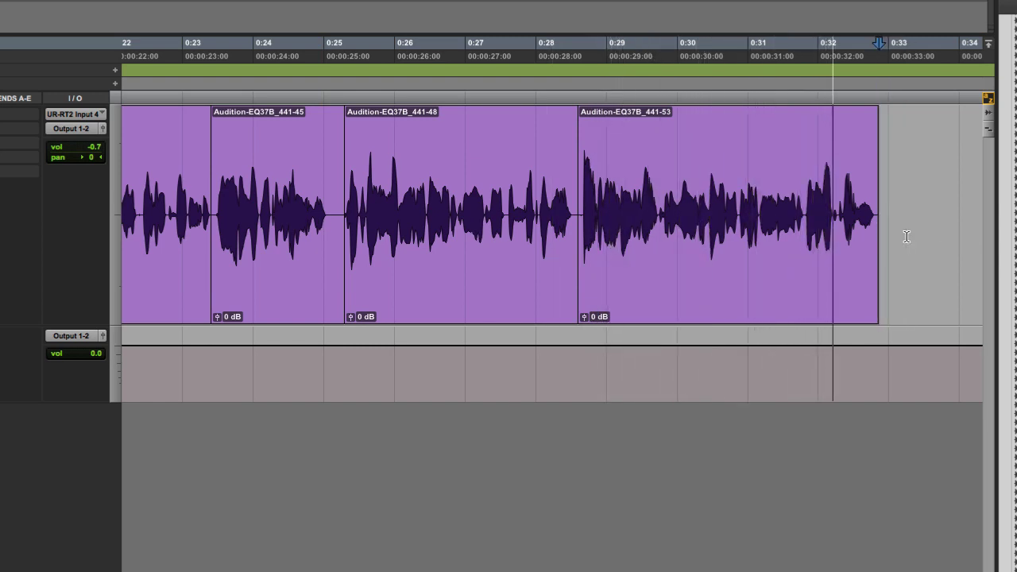
key("space")
key("r")
key("r")
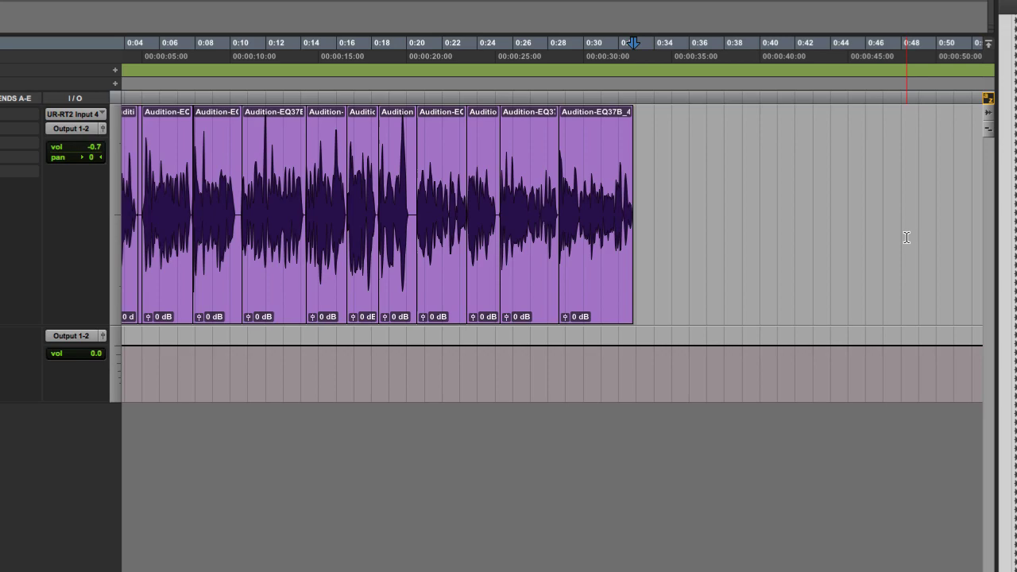
Step: Bring the RX De-click and RX De-crackle windows fully into view and look over both, leaving De-crackle in front
left_click(615, 174)
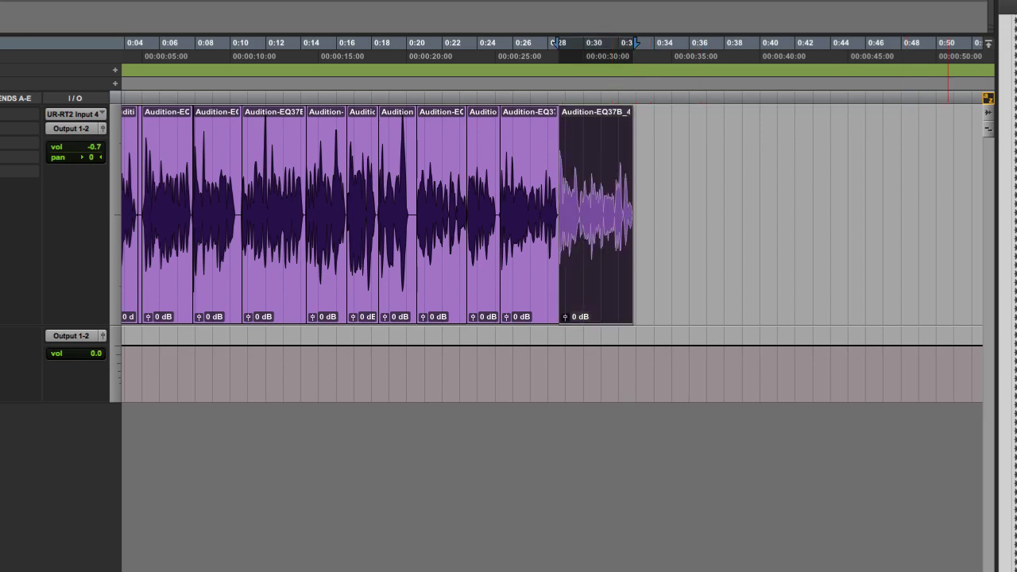
left_click_drag(1016, 1, 808, 5)
left_click(1013, 221)
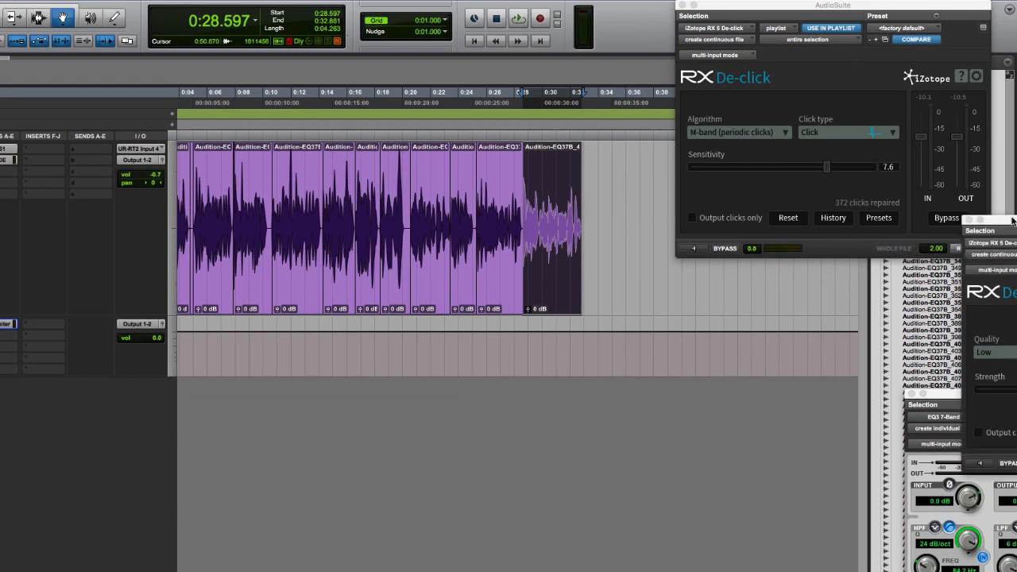
left_click_drag(1013, 221, 735, 128)
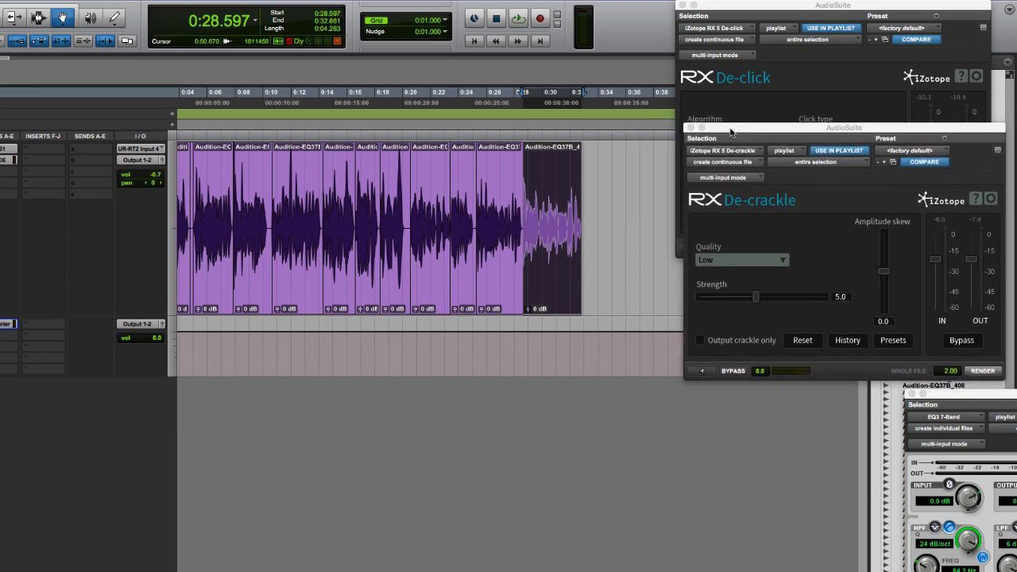
left_click(731, 129)
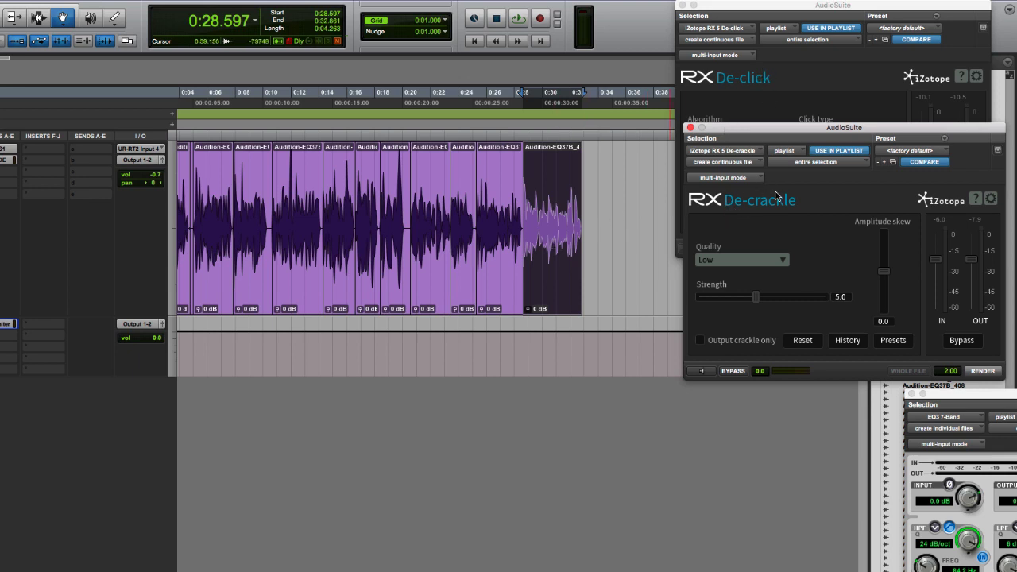
left_click(783, 86)
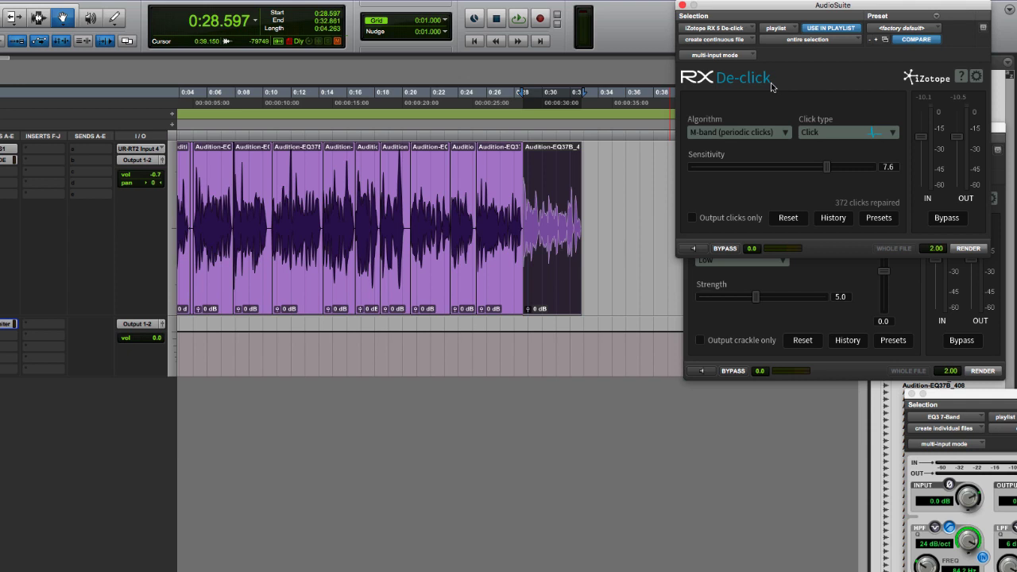
left_click(836, 272)
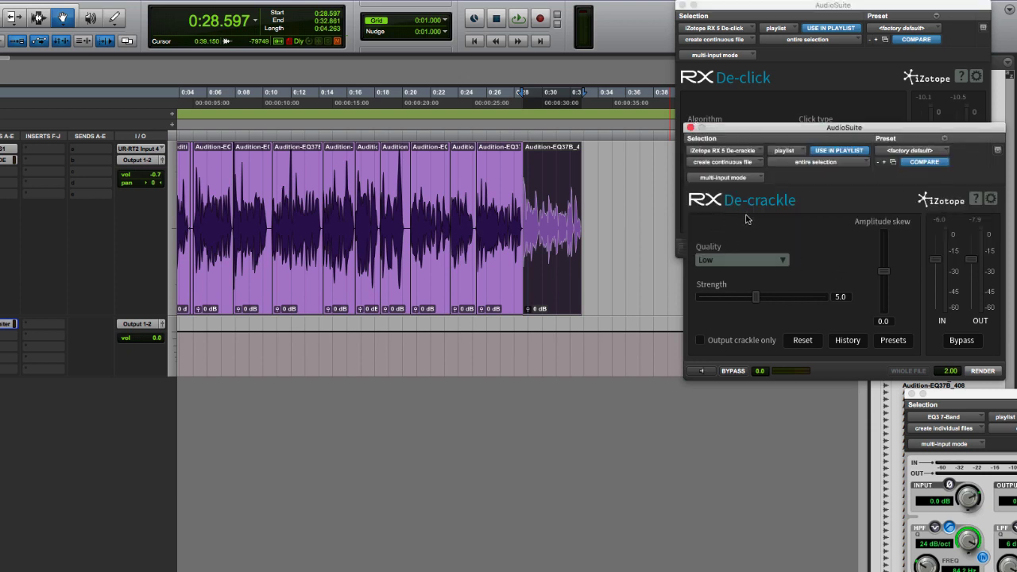
Step: Select all voice-over clips from 0 to 32.861 s and render RX De-crackle on them at Low quality with strength 5.0
left_click(560, 258)
scroll(551, 282, "left", 3)
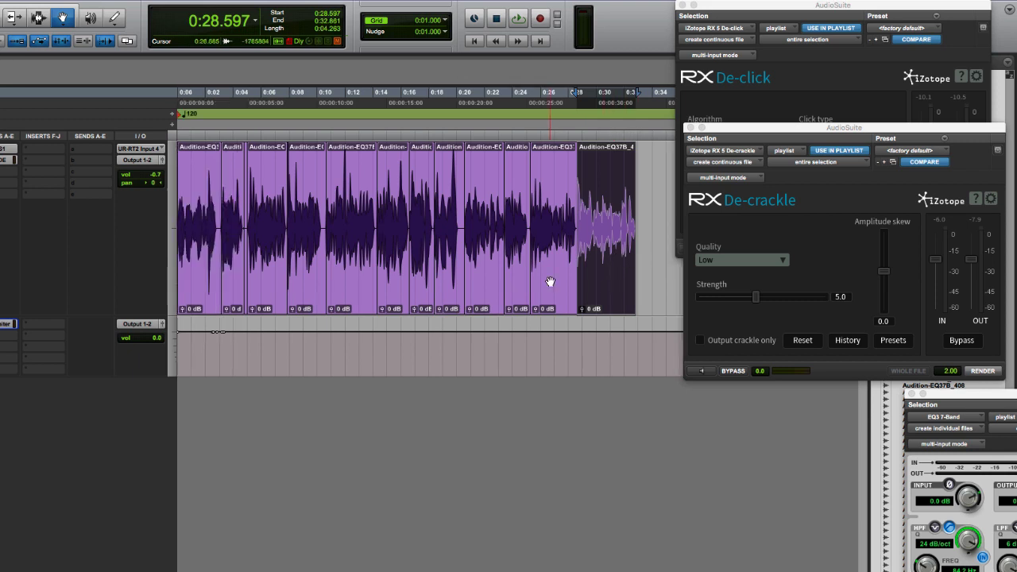
left_click(202, 255, "shift")
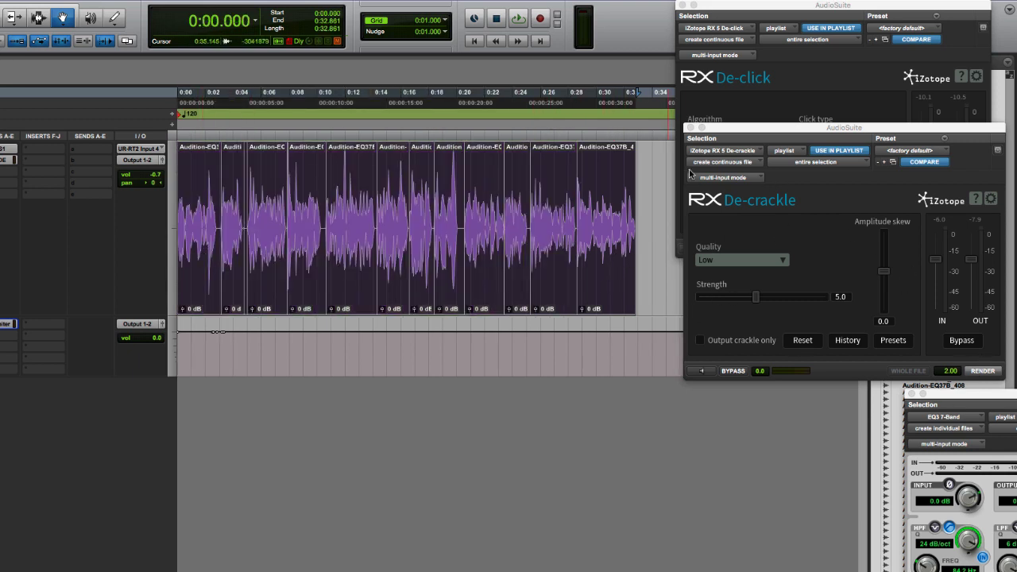
left_click(816, 217)
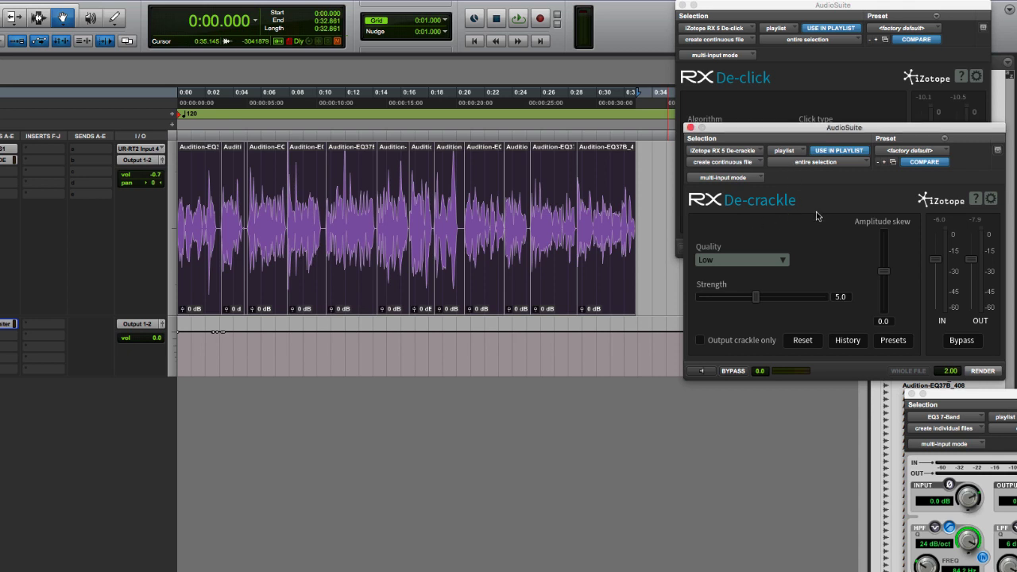
left_click(739, 255)
left_click(739, 271)
left_click(982, 371)
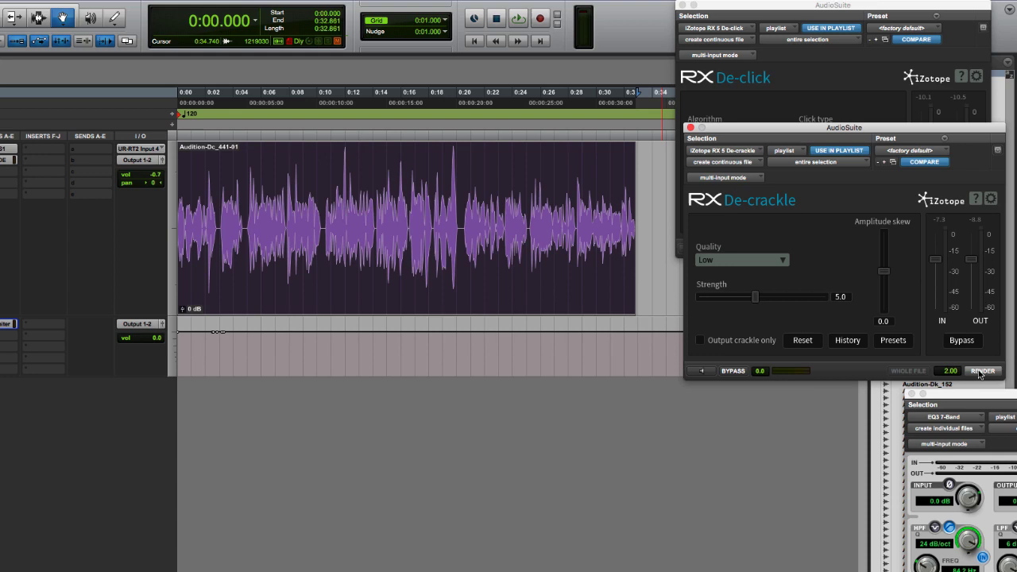
Step: Move the RX De-crackle window aside and place the RX De-click window in front beside the rendered clip
left_click_drag(716, 125, 1016, 144)
left_click(779, 70)
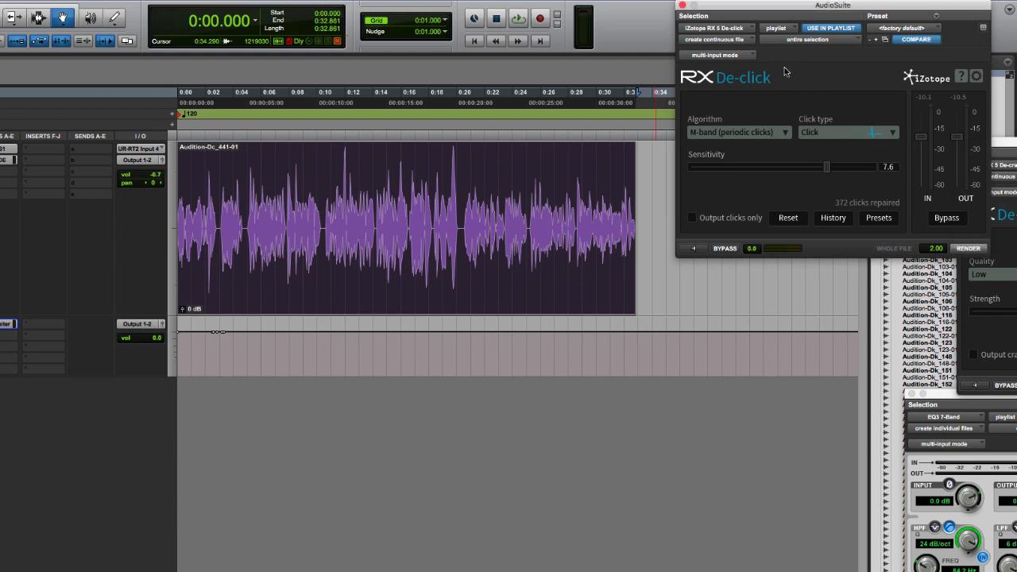
left_click_drag(787, 10, 797, 123)
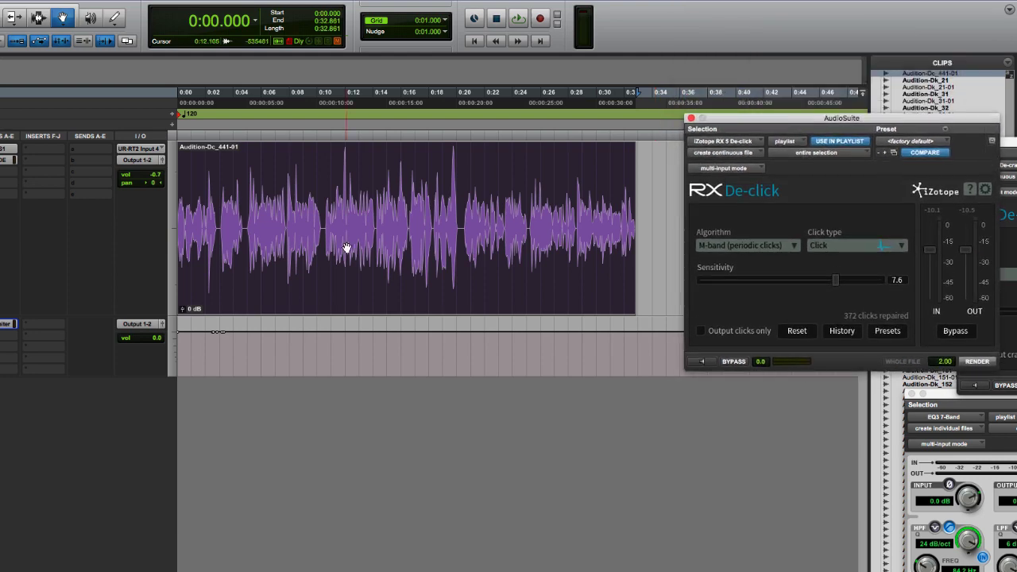
Step: Play back the De-crackled voice-over from the beginning to about 6.3 s at close zoom, listening for mouth clicks
key("t")
key("t")
key("t")
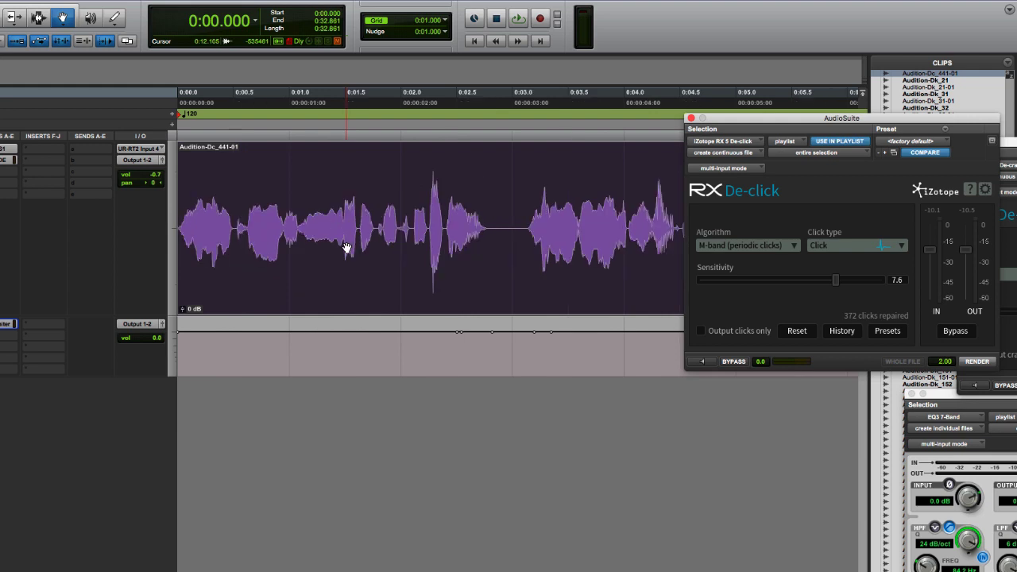
left_click(346, 248)
key("space")
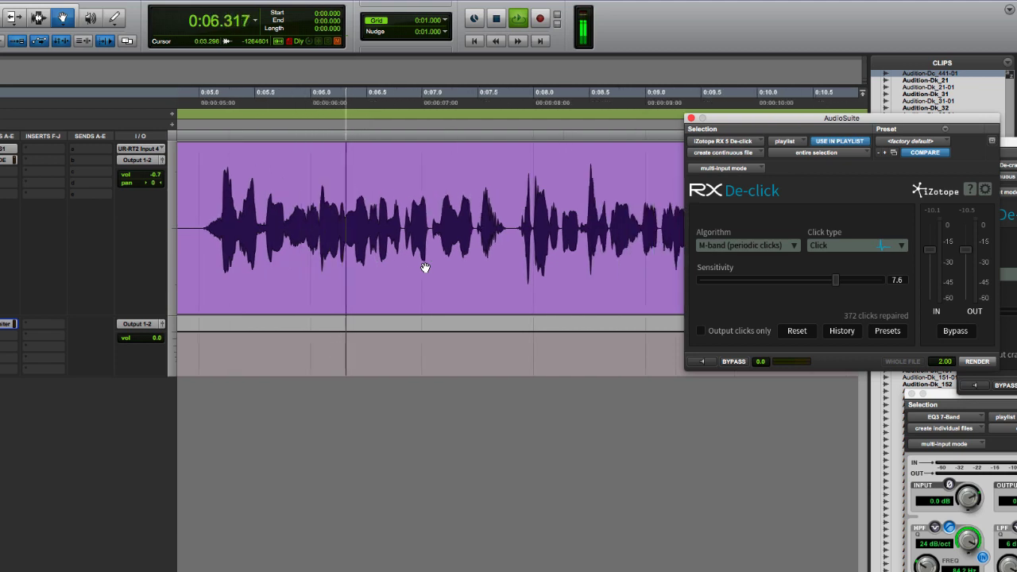
key("F7")
key("space")
Step: Replay short passages between about 5.99 and 6.18 s to pinpoint the mouth click
left_click(340, 235)
key("space")
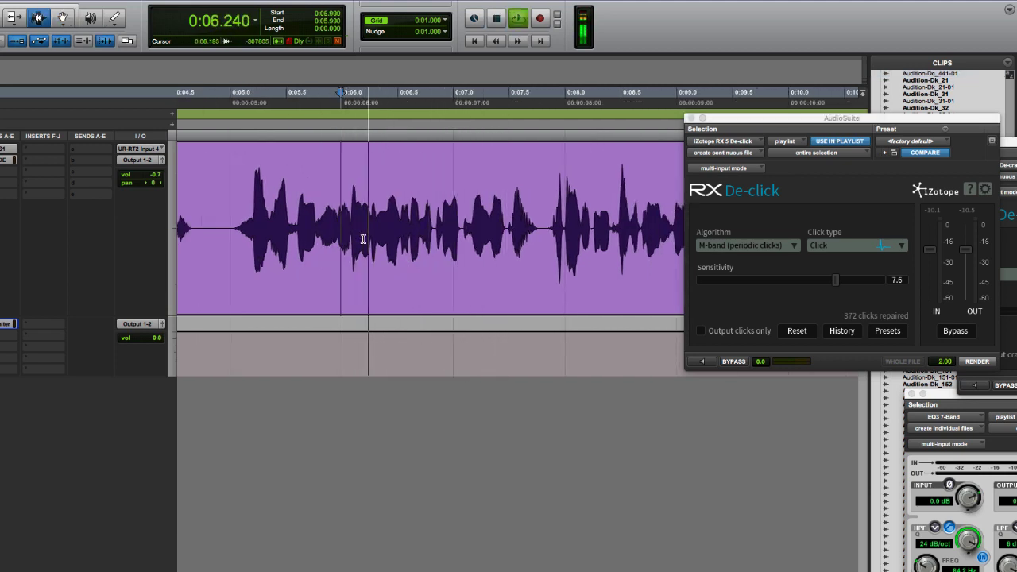
key("space")
left_click(350, 237)
key("space")
key("space")
left_click(361, 225)
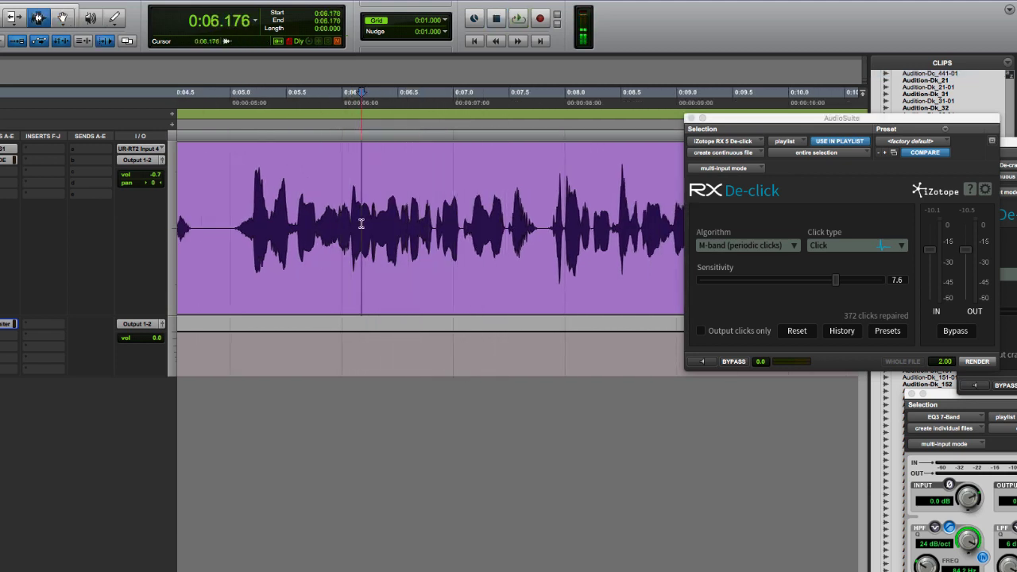
key("space")
key("space")
Step: Select the mouth click in the voice-over from 6.131 to 6.176 s
left_click_drag(363, 225, 357, 223)
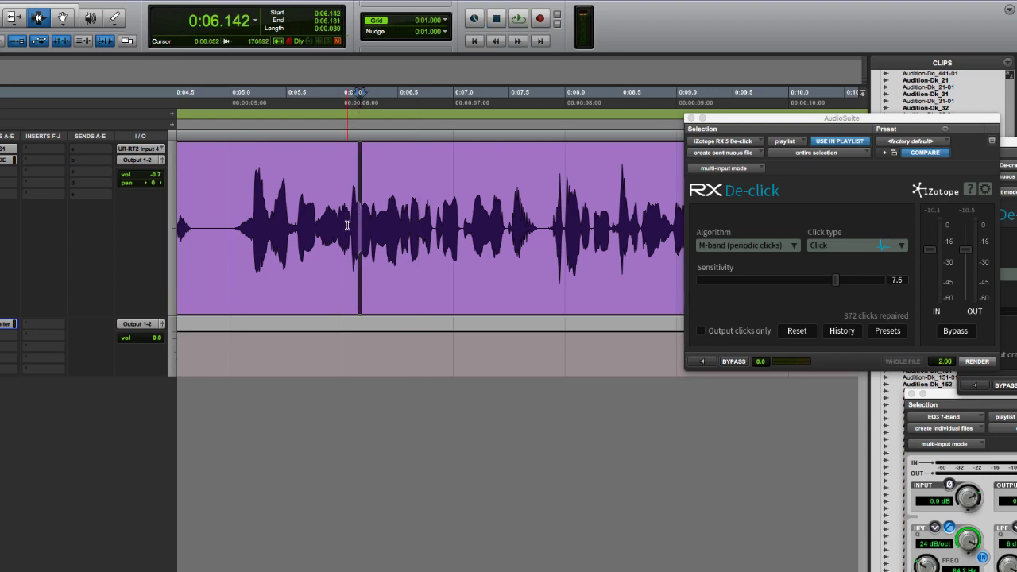
left_click(348, 226)
key("space")
key("space")
left_click(361, 215)
left_click_drag(362, 225, 356, 229)
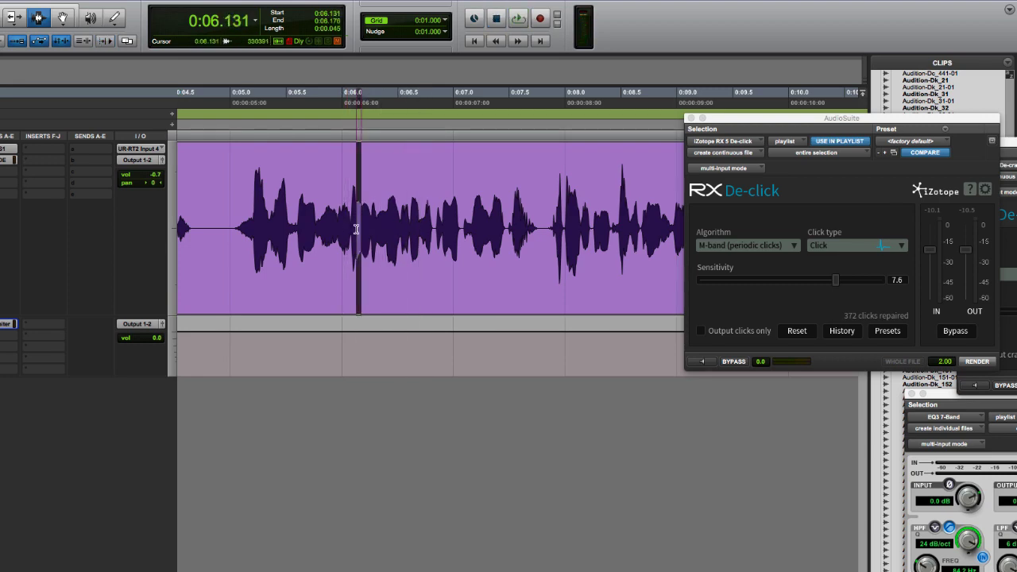
Step: Render RX De-click on the selected mouth click with click type Click and sensitivity 6.7
left_click(846, 245)
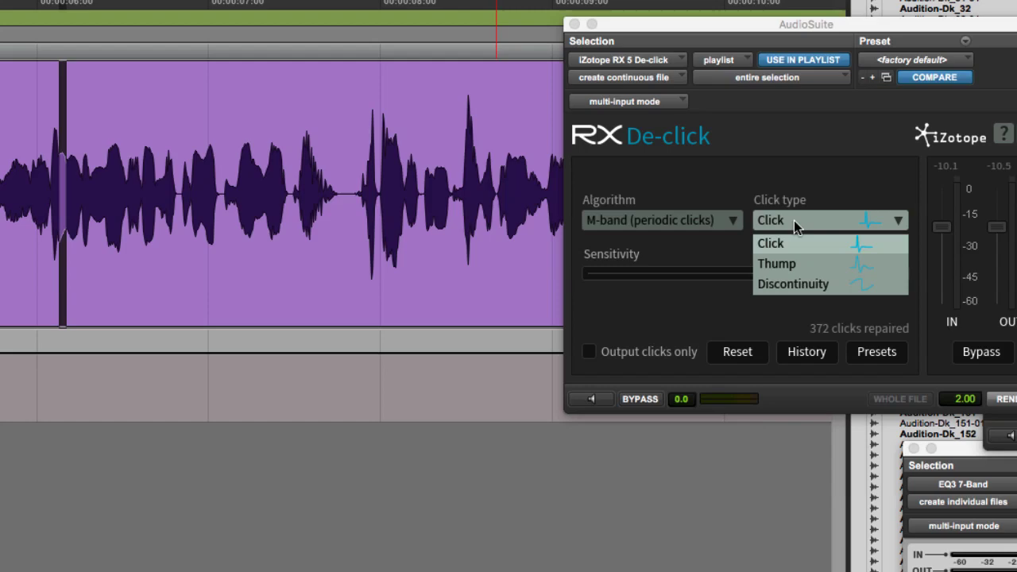
left_click(793, 220)
left_click(792, 223)
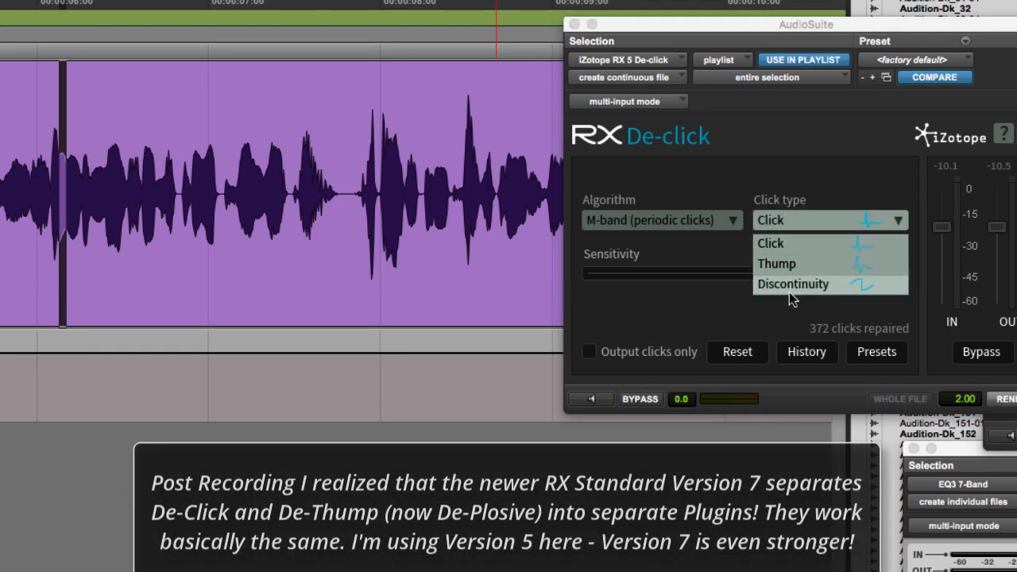
left_click(785, 241)
left_click_drag(797, 273, 759, 280)
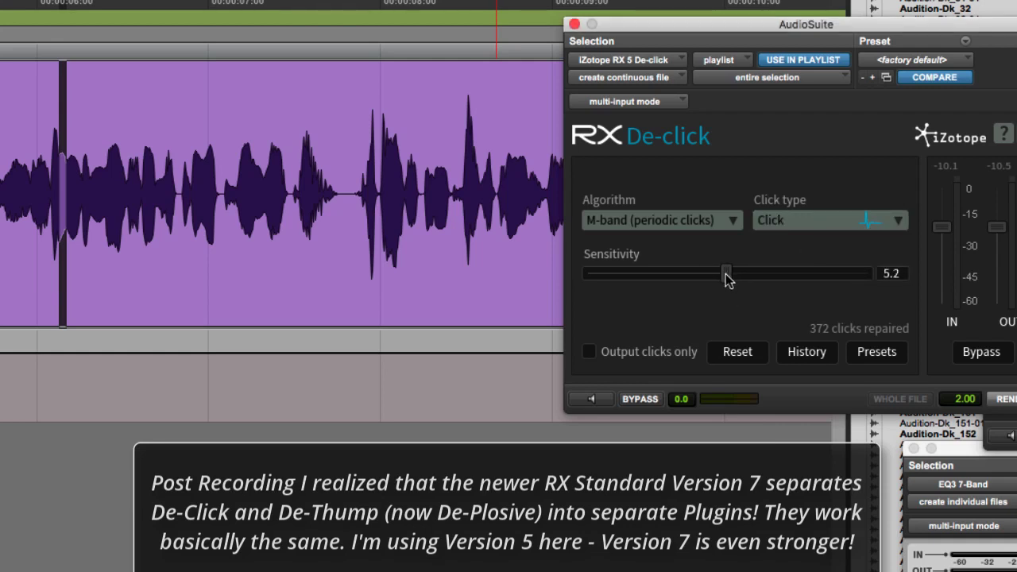
left_click_drag(723, 280, 772, 283)
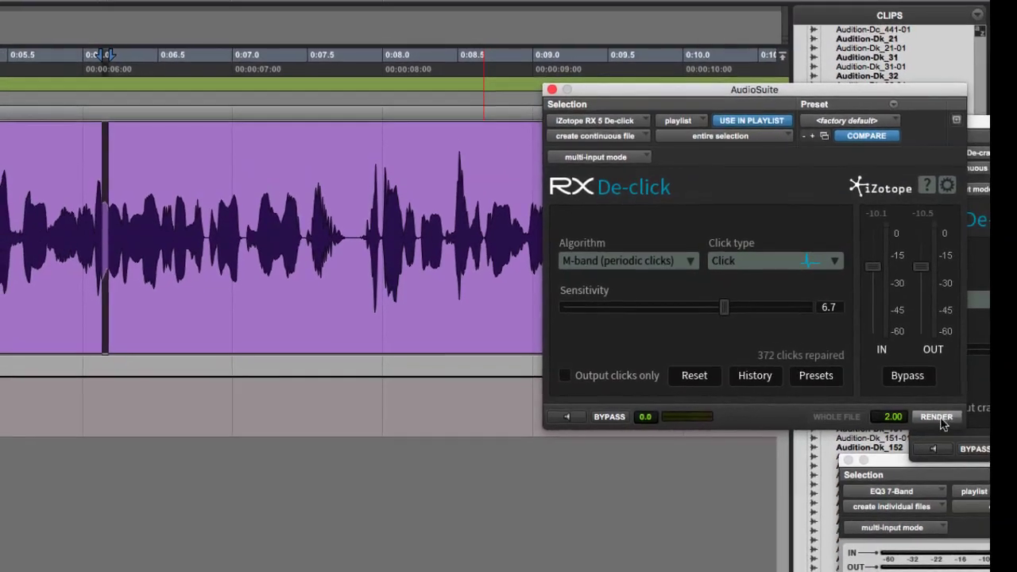
left_click(1006, 399)
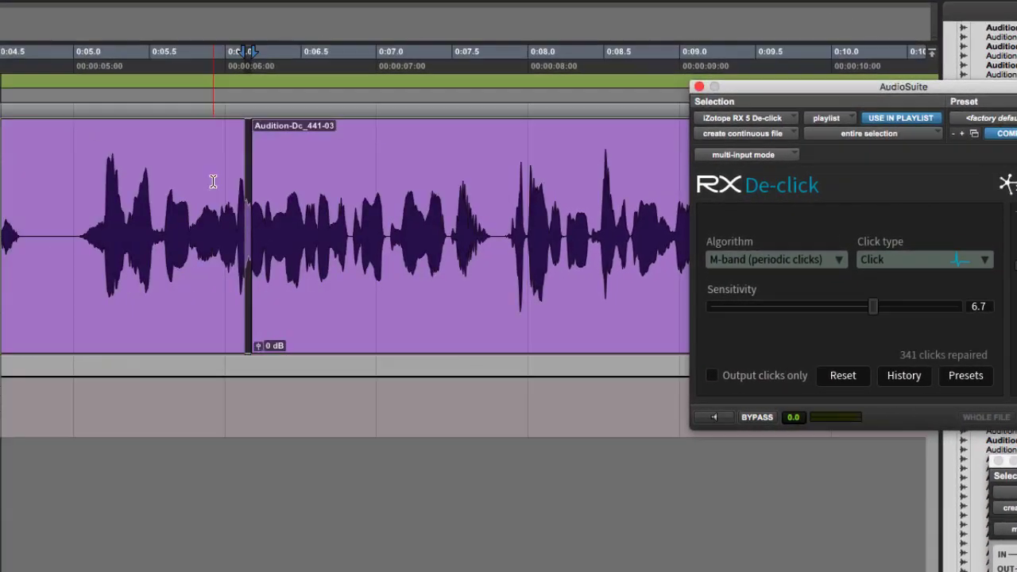
Step: Replay the repaired passage around 6.1 s several times to check the De-click result
left_click(54, 231)
key("space")
key("space")
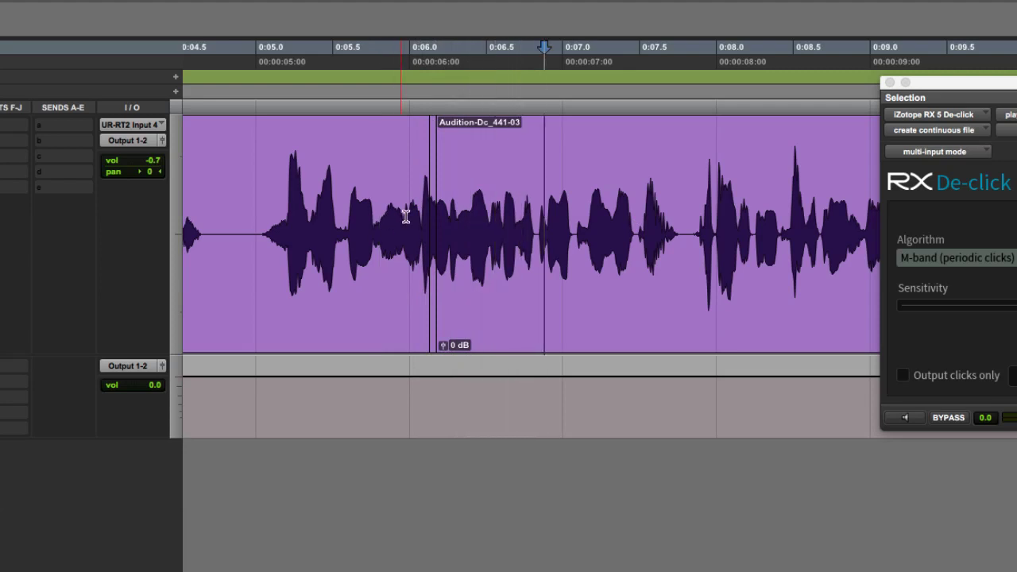
left_click_drag(415, 213, 438, 208)
left_click(438, 231)
left_click(438, 228)
left_click(439, 227)
left_click(405, 223)
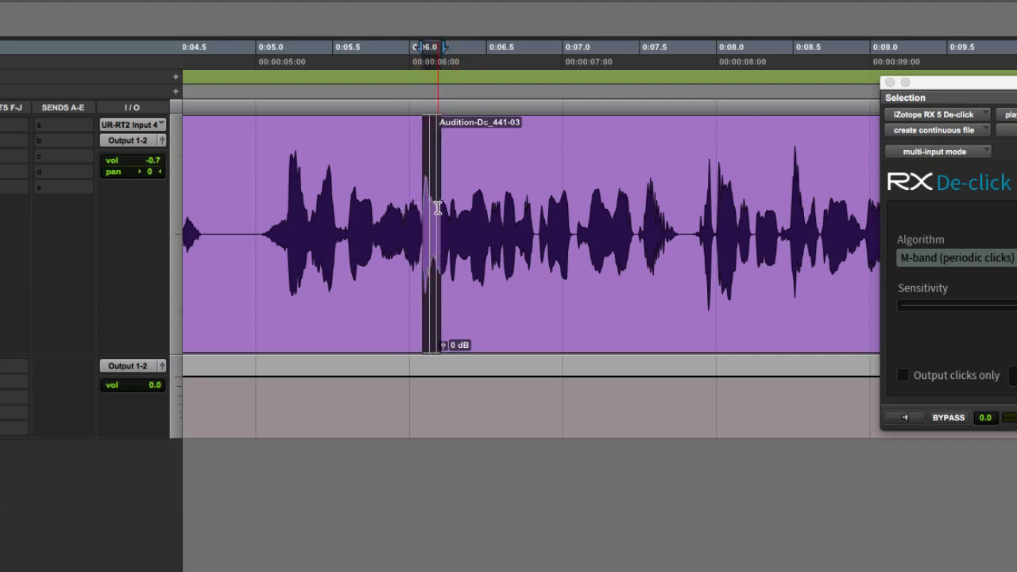
left_click(437, 210)
left_click(392, 209)
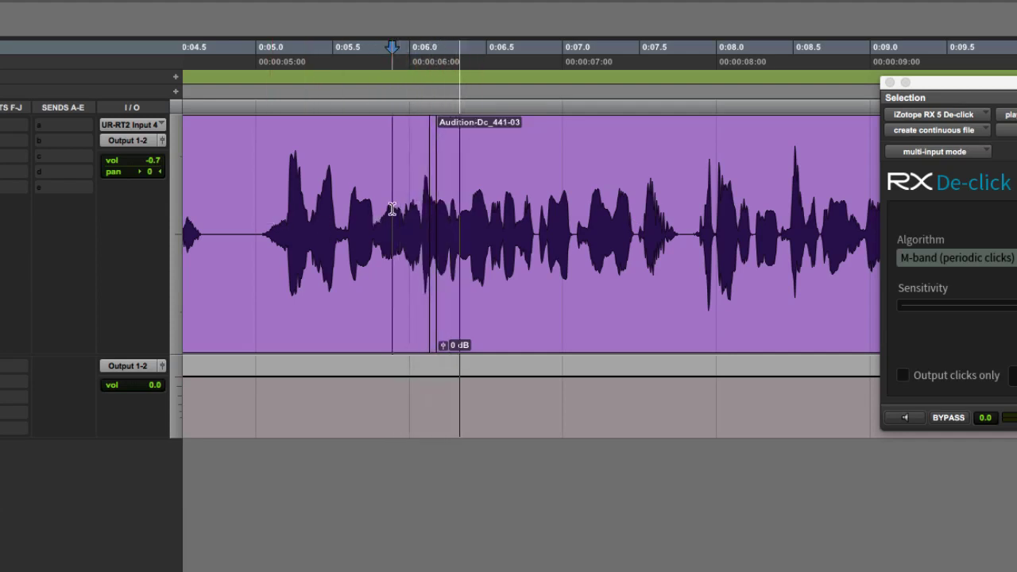
Step: Select the click at the end of the phrase, about 7.70 to 7.79 s, and render RX De-click on it
scroll(454, 212, "left", 2)
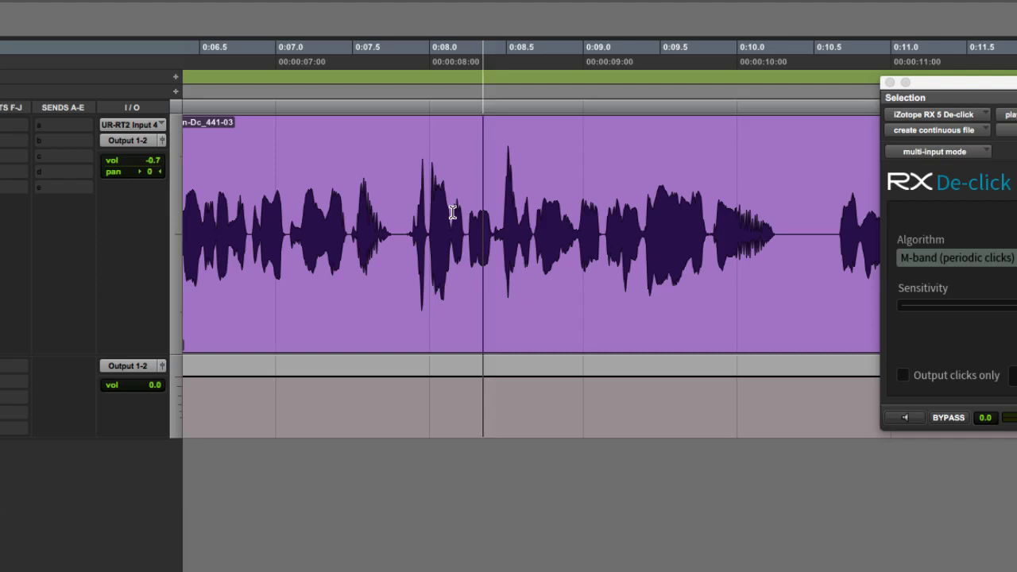
key("space")
left_click(352, 211)
key("space")
key("space")
left_click_drag(397, 242, 383, 264)
key("shift+alt+p")
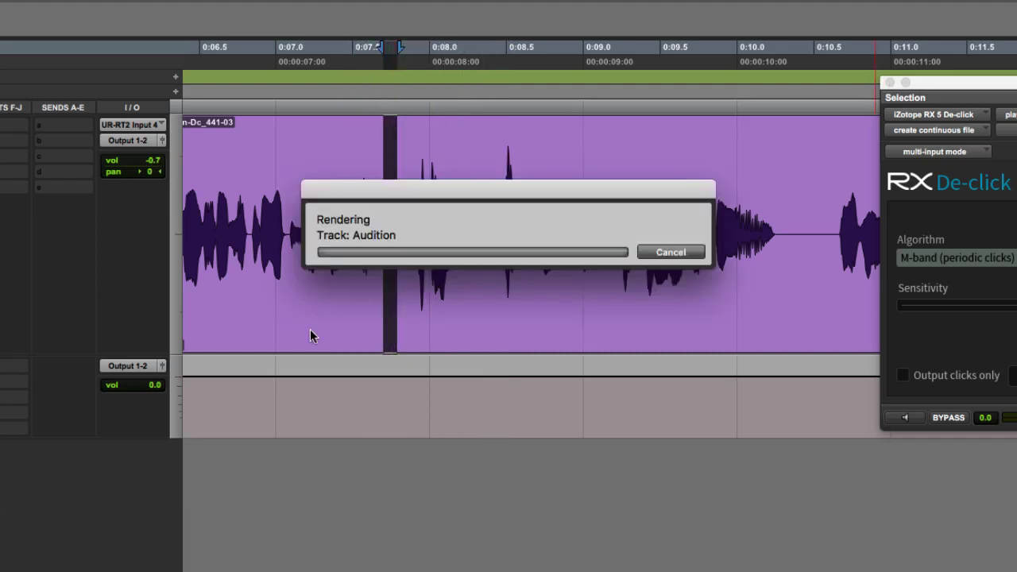
Step: Play back the section from about 7.1 to 8.3 s to check the second De-click repair
left_click(287, 249)
key("space")
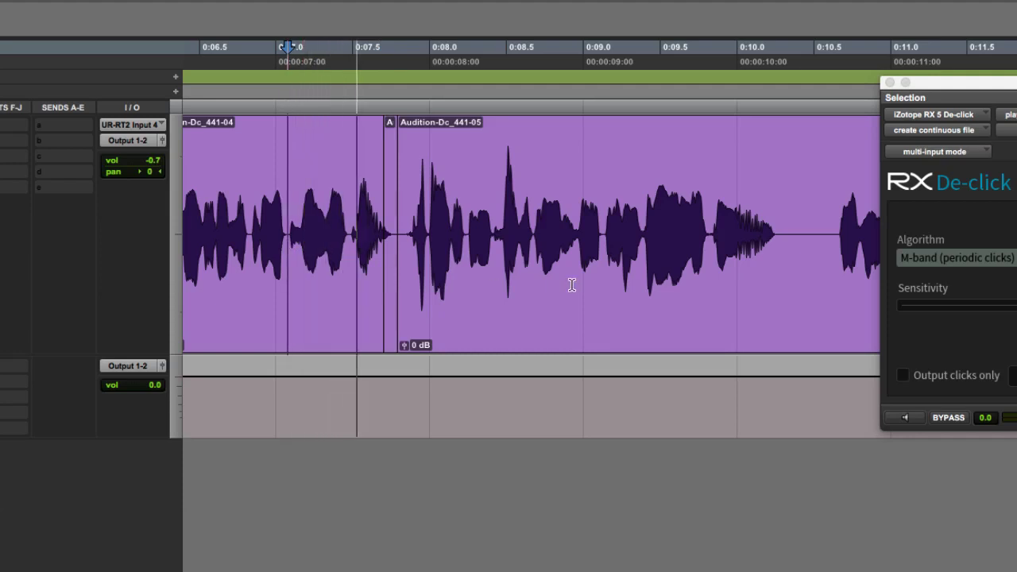
left_click(516, 251)
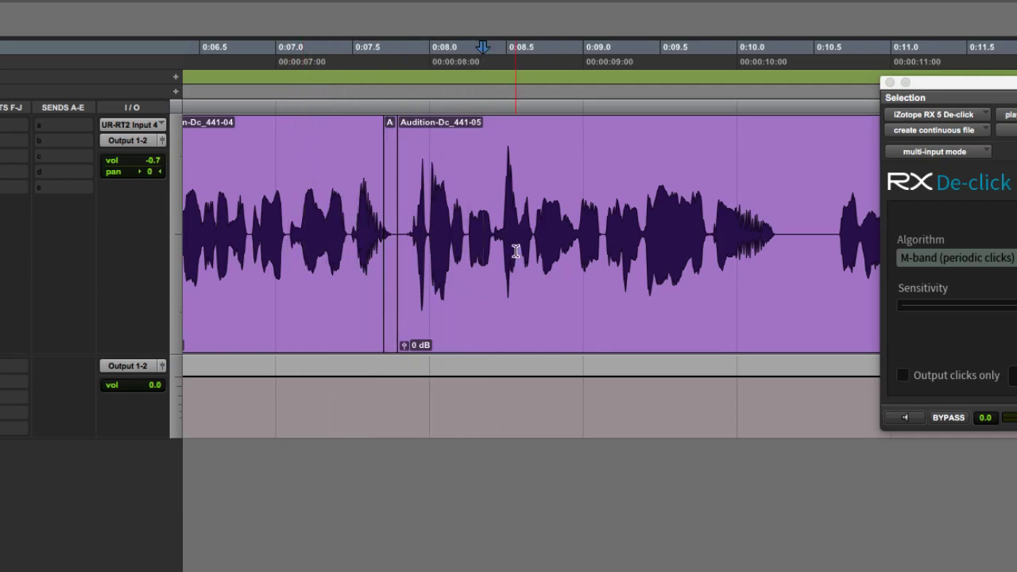
left_click(341, 242)
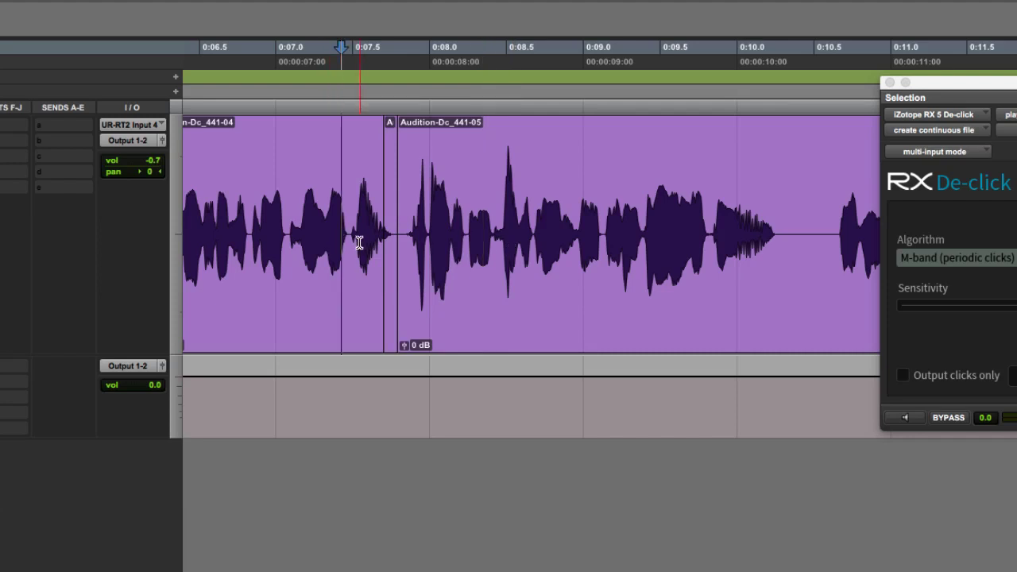
left_click(351, 243)
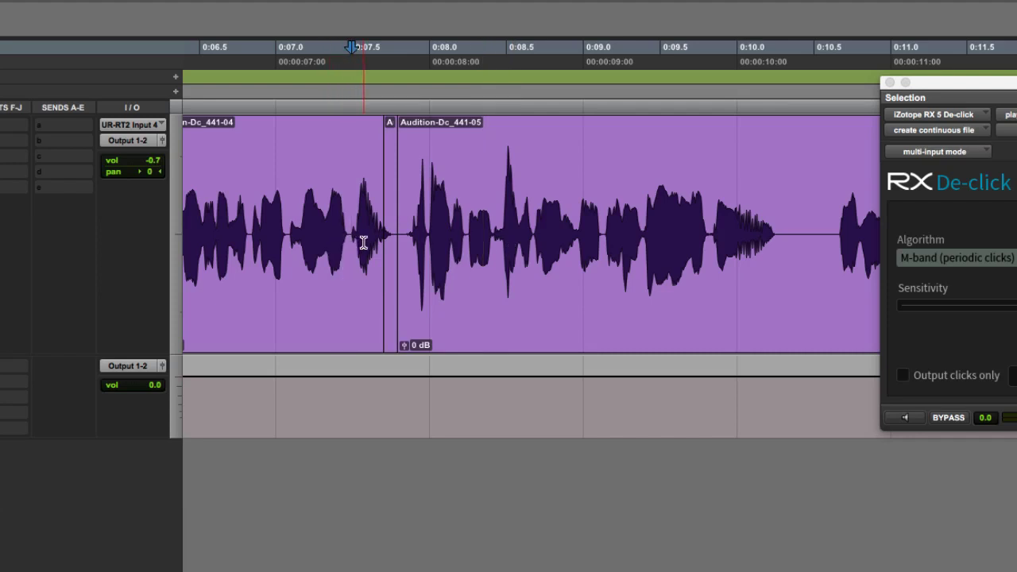
left_click(398, 243)
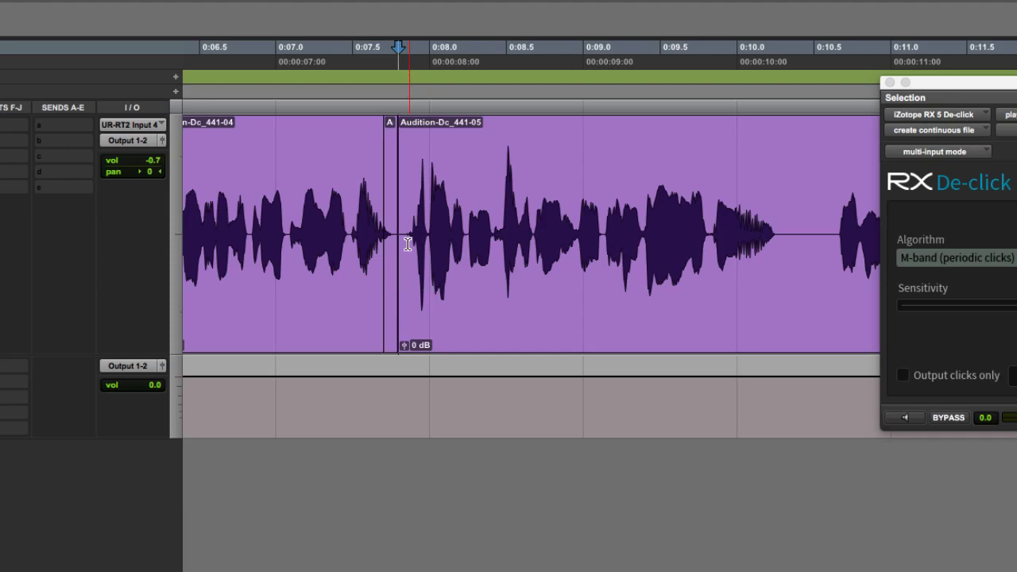
Step: Locate the small noise just before the next phrase and delete about 7.85 to 7.89 s, closing the gap
left_click(374, 238)
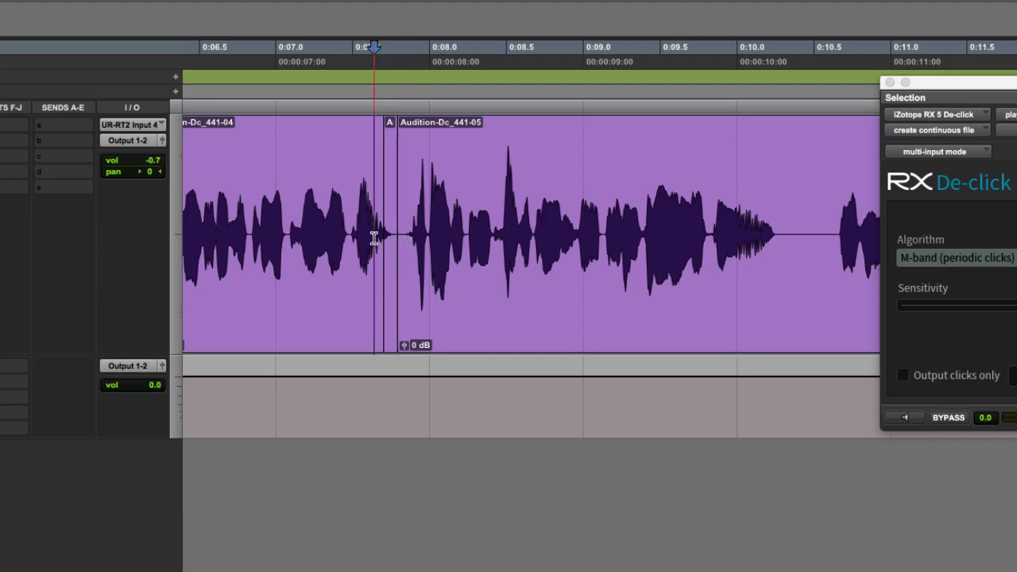
key("t")
key("t")
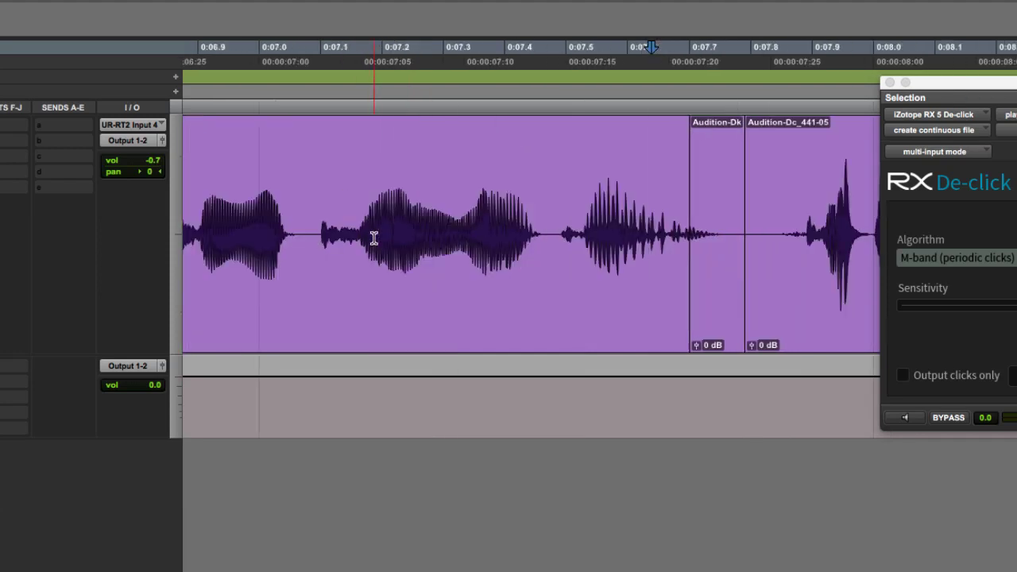
key("space")
scroll(406, 236, "right", 3)
left_click(284, 241)
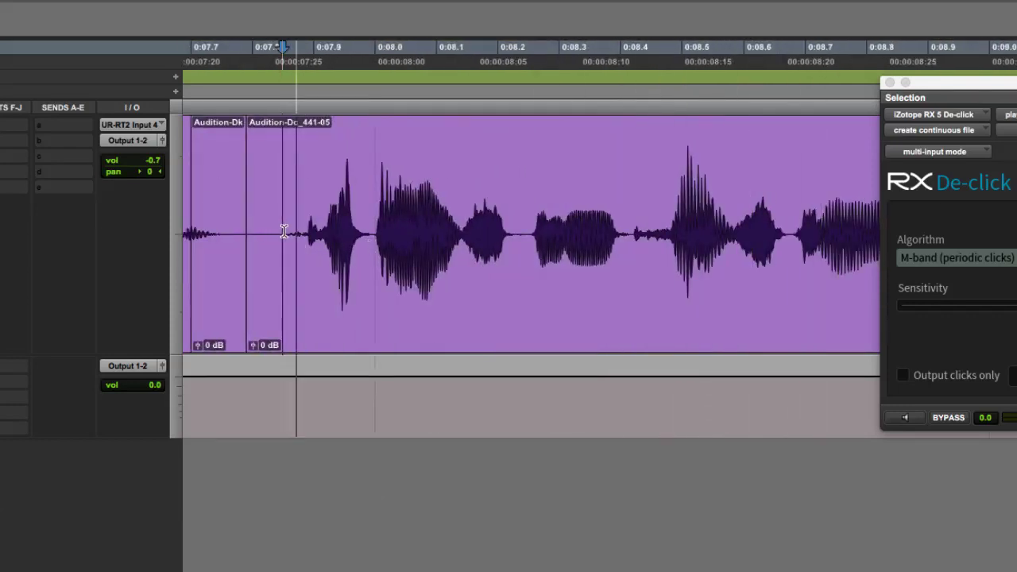
left_click(257, 238)
left_click(294, 241)
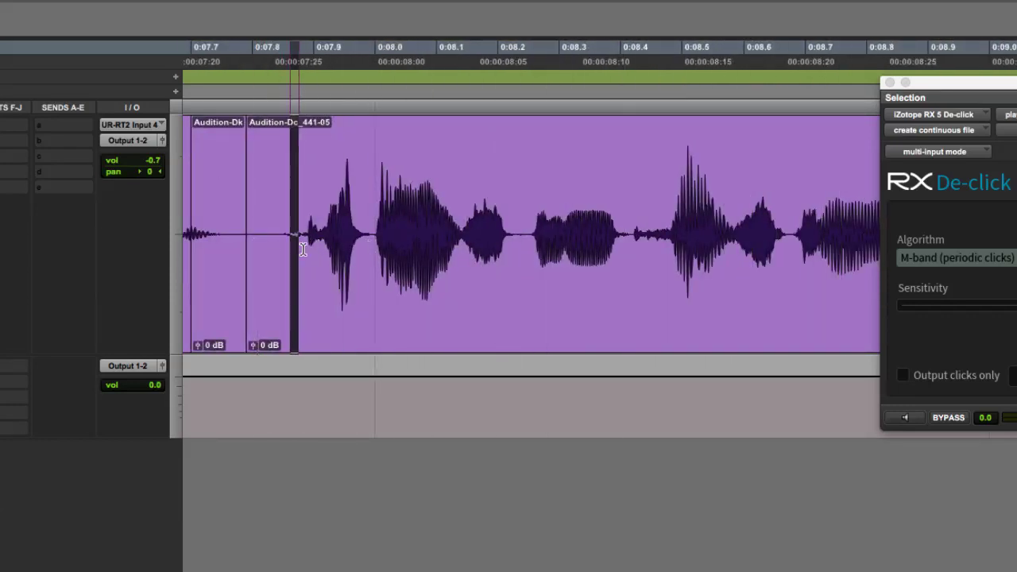
left_click(308, 238)
key("space")
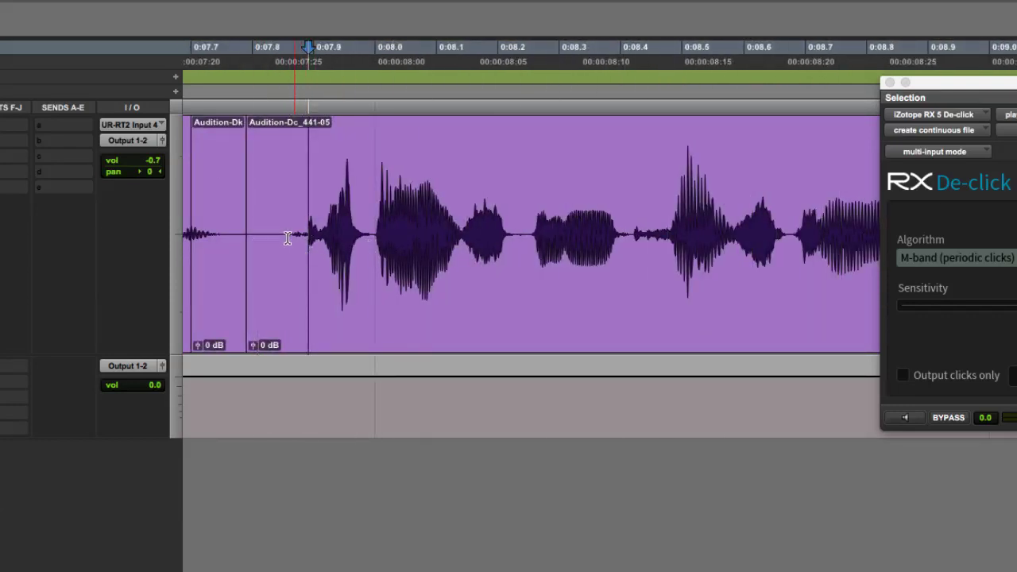
left_click_drag(282, 250, 306, 253)
key("Delete")
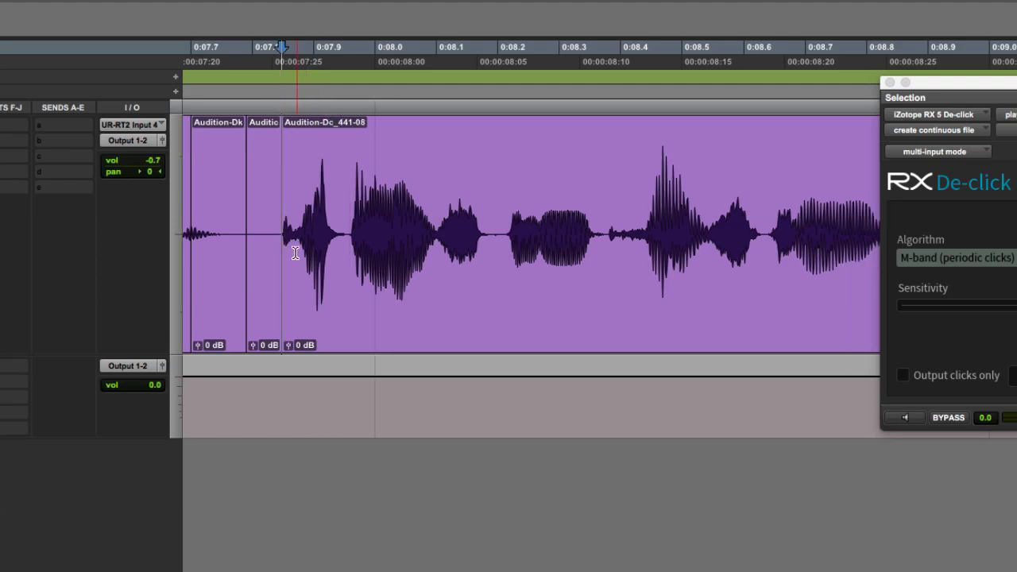
Step: Play back the new join near 7.85 s from about 7.5 s to check the edit
scroll(357, 282, "left", 5)
left_click(264, 223)
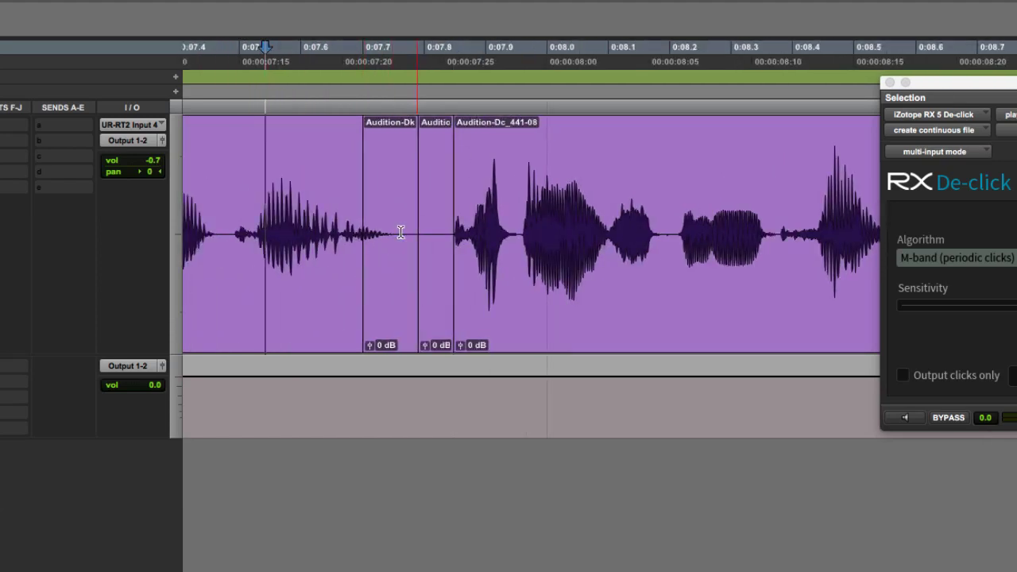
left_click(232, 228)
key("space")
scroll(294, 234, "right", 5)
scroll(294, 235, "left", 3)
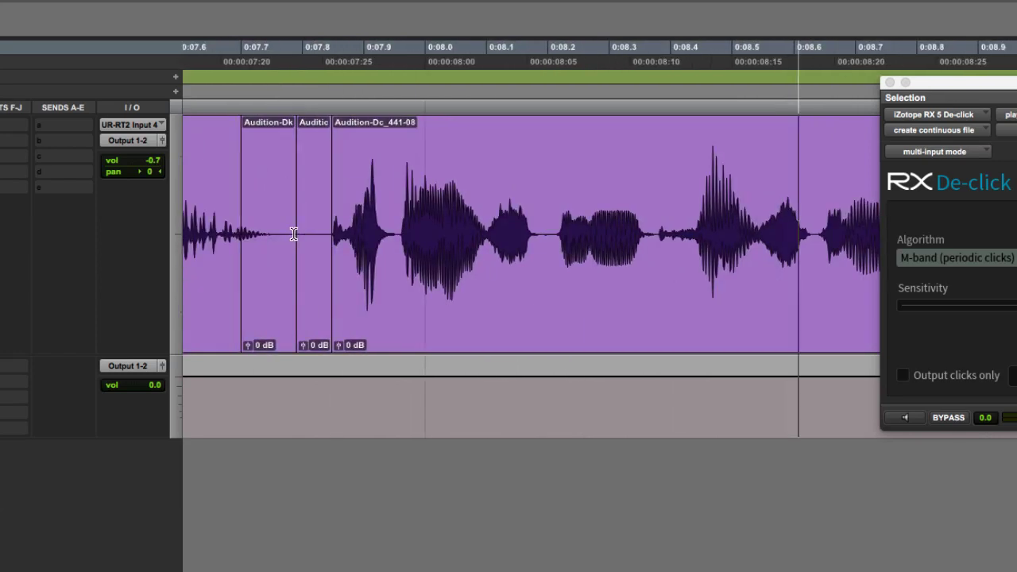
Step: Find the low thump ahead of the word near 22.8 s and select it from about 22.74 to 22.85 s
scroll(294, 235, "right", 3)
scroll(294, 235, "right", 8)
key("r")
key("r")
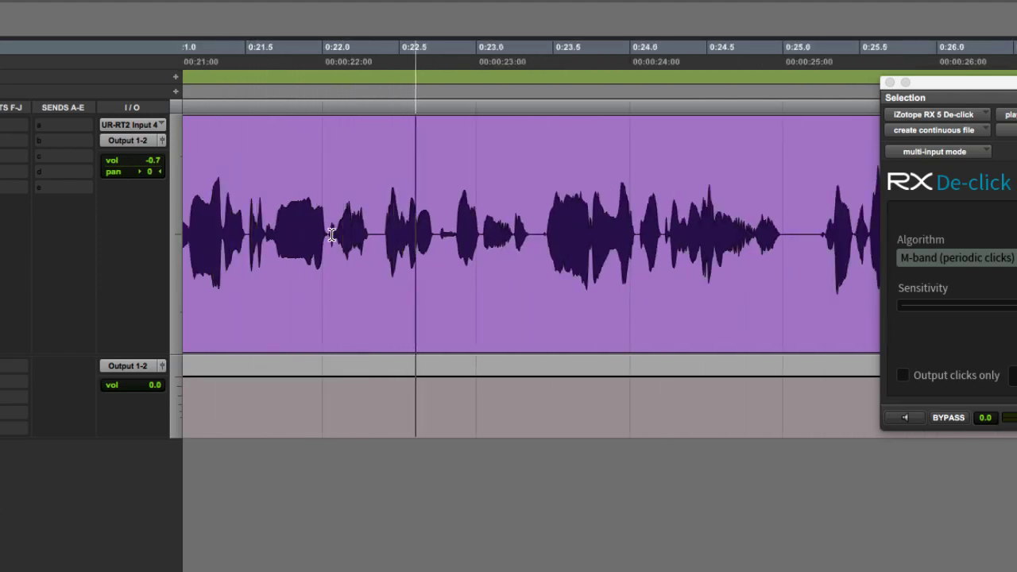
left_click(391, 229)
key("t")
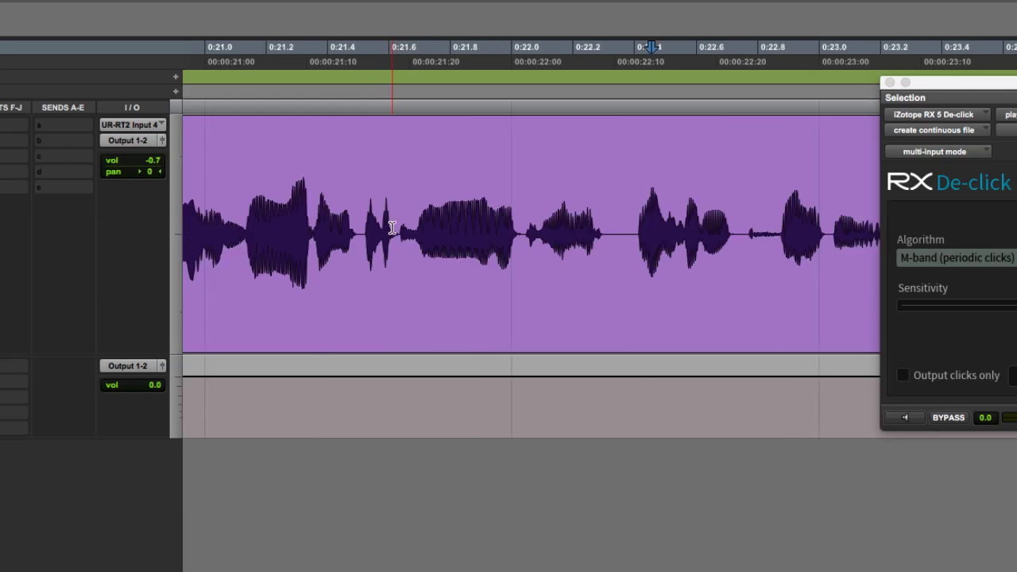
scroll(492, 248, "right", 3)
left_click(452, 227)
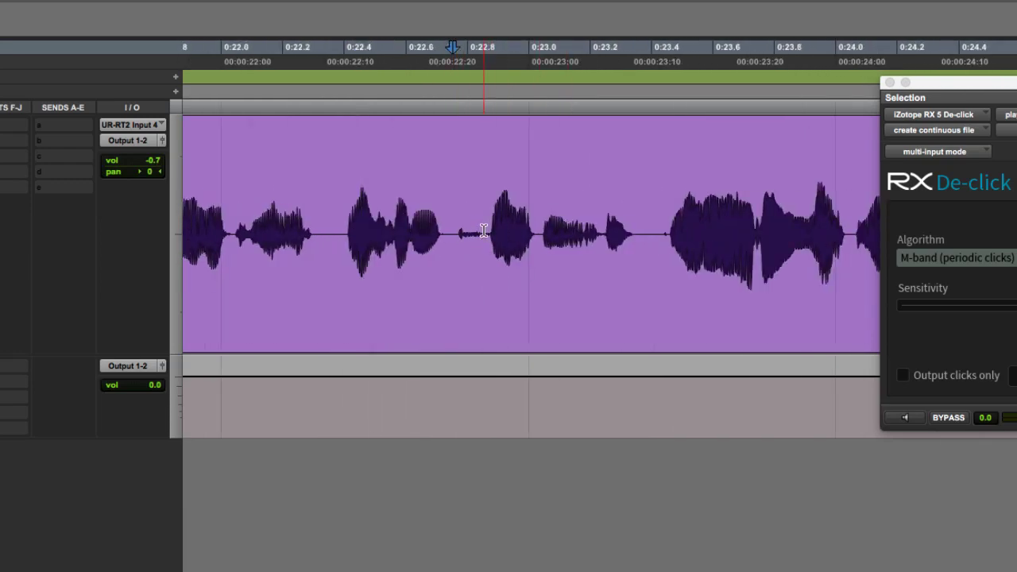
left_click_drag(484, 230, 450, 244)
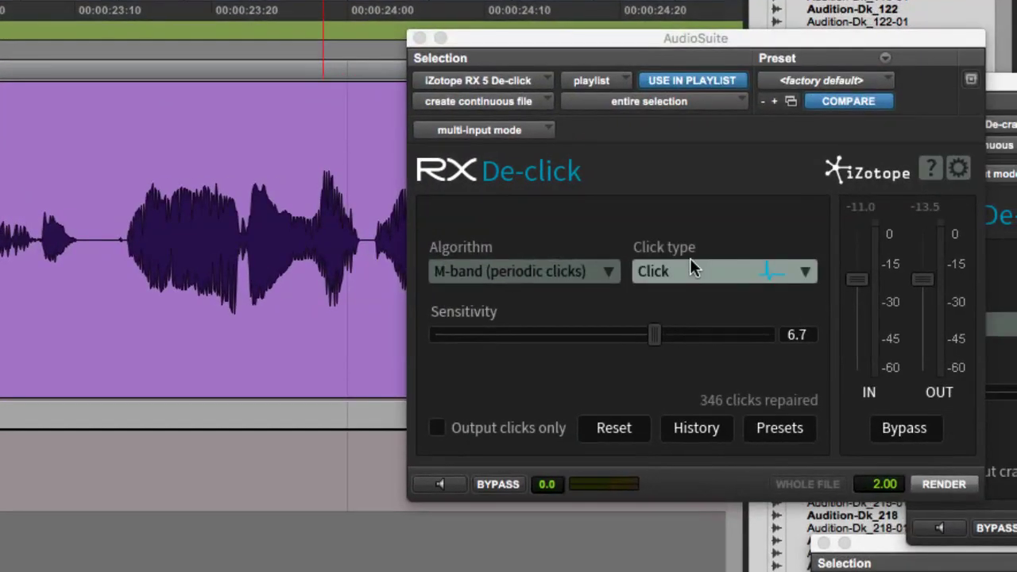
Step: Set De-click to the Thump click type with sensitivity 5.7, render the selection near 22.8 s and play it back
left_click(689, 270)
left_click(690, 326)
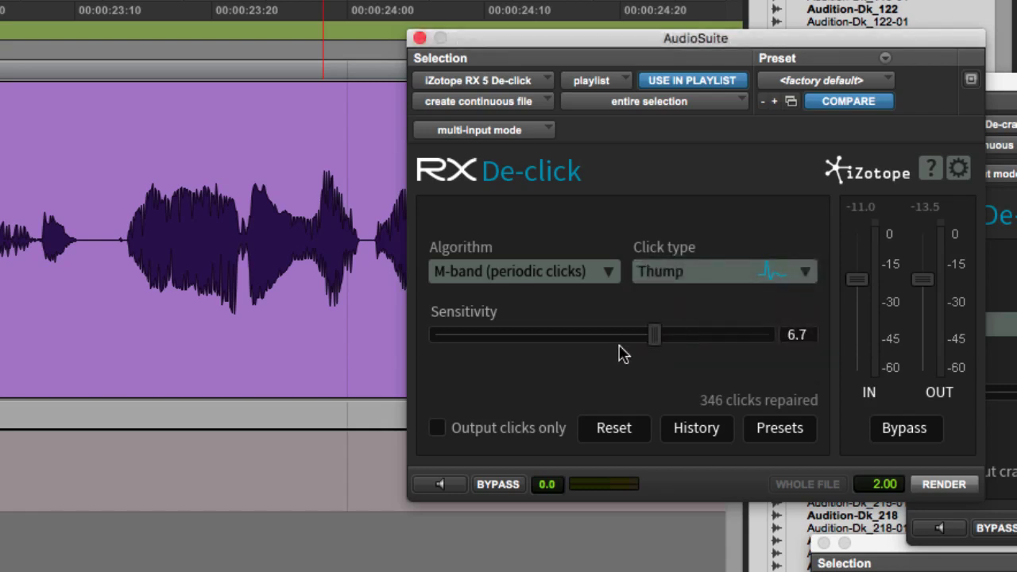
left_click_drag(654, 334, 619, 340)
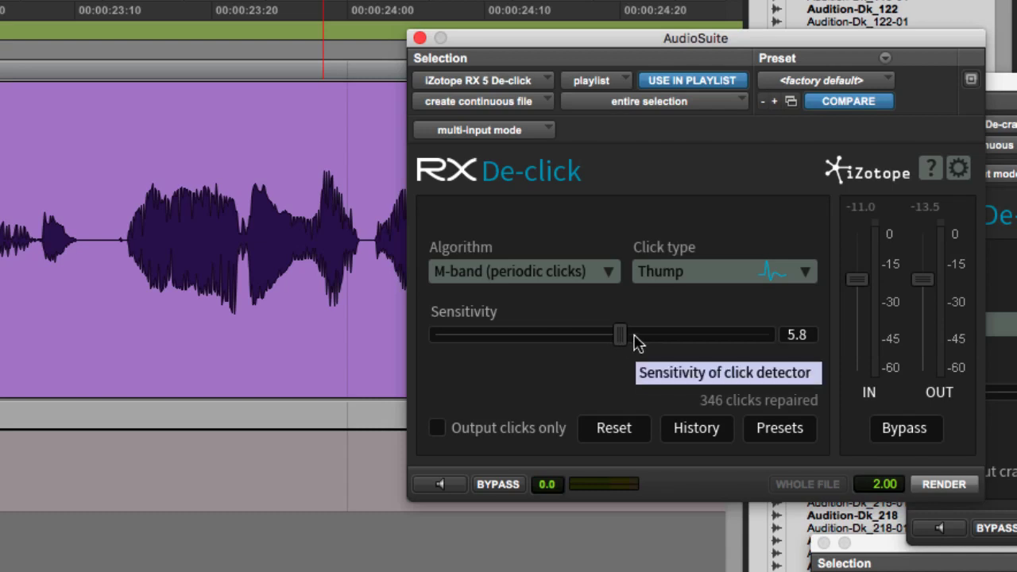
mouse_move(616, 342)
left_mouse_down()
mouse_move(596, 341)
mouse_move(616, 341)
left_mouse_up()
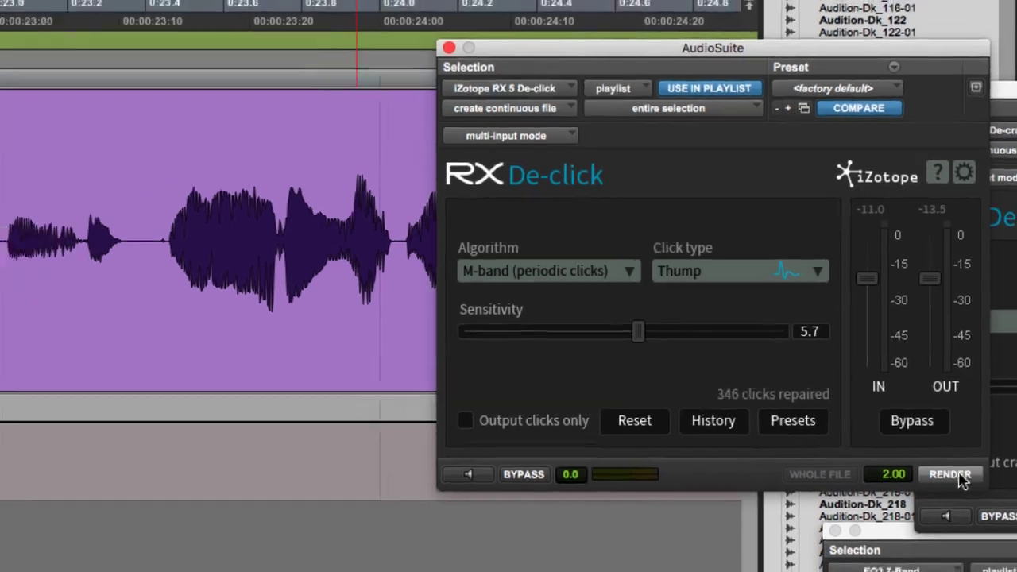
left_click(944, 484)
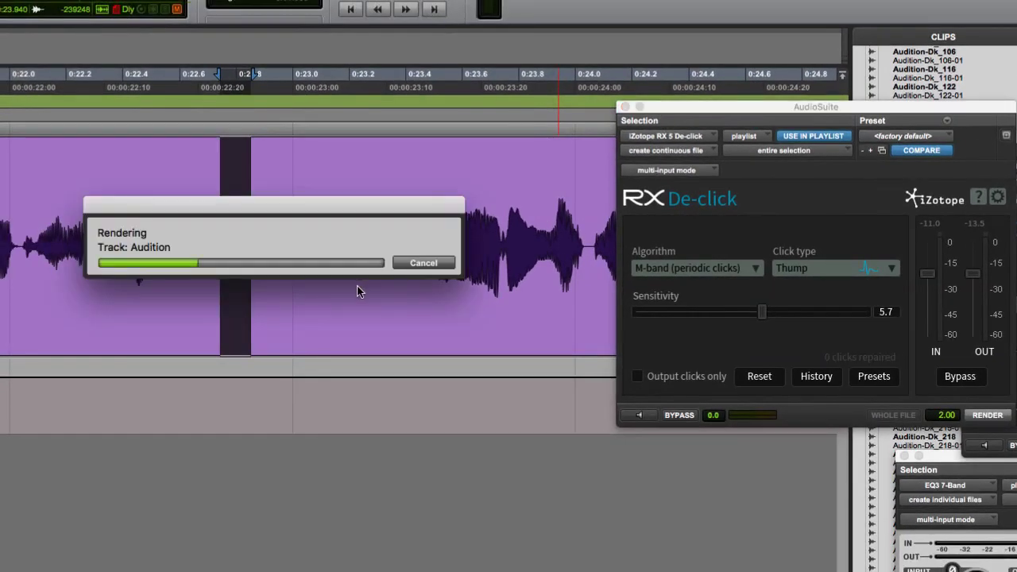
key("space")
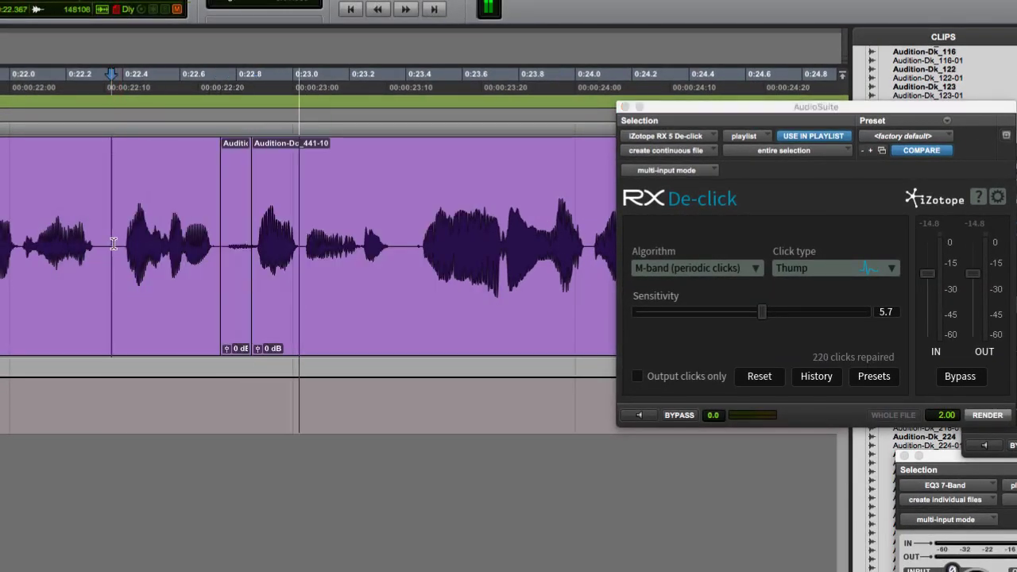
Step: Raise the De-click sensitivity to 8.0, render the thump selection near 22.8 s again and play it back
left_click(819, 316)
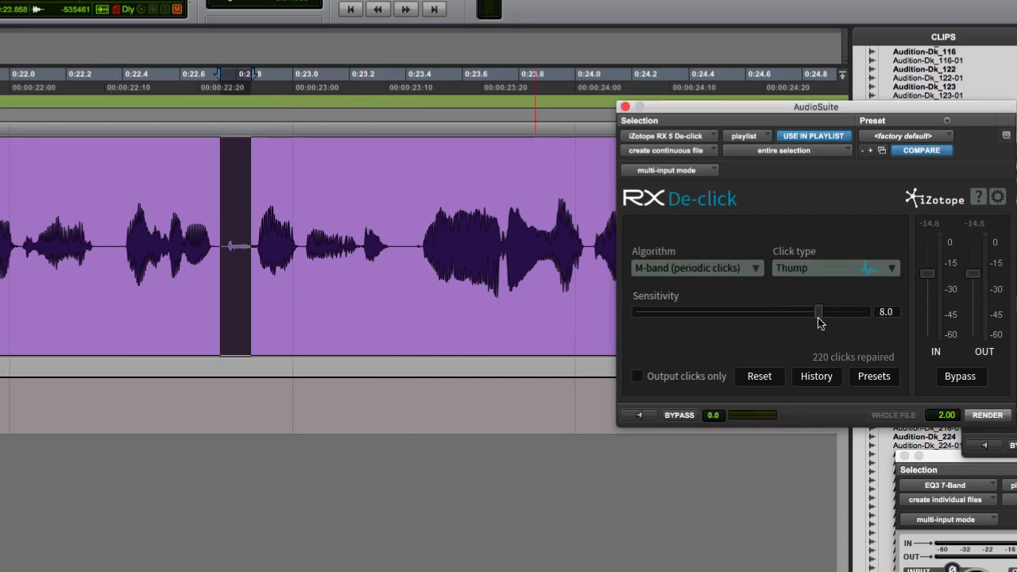
left_click(988, 414)
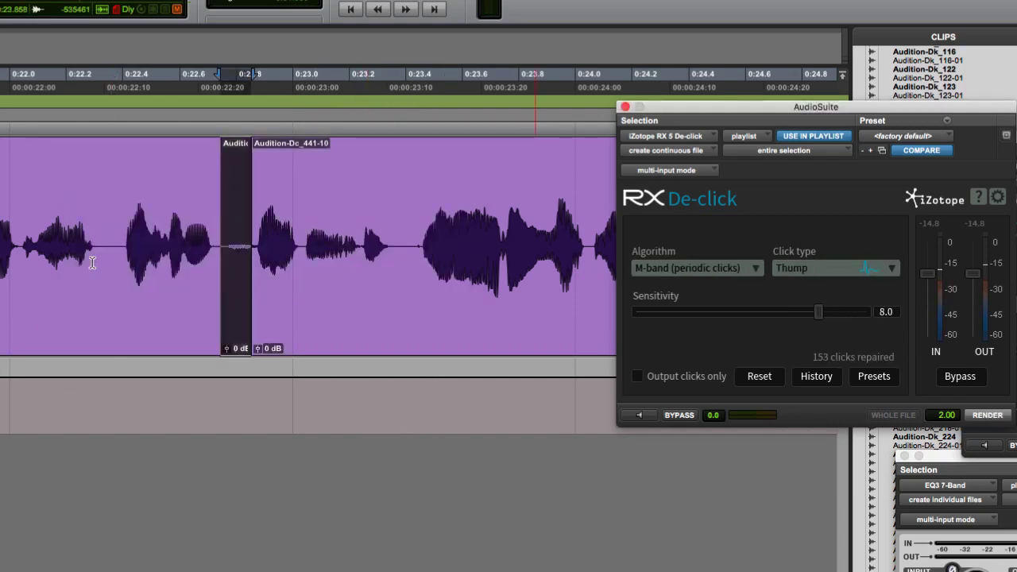
left_click(85, 262)
key("space")
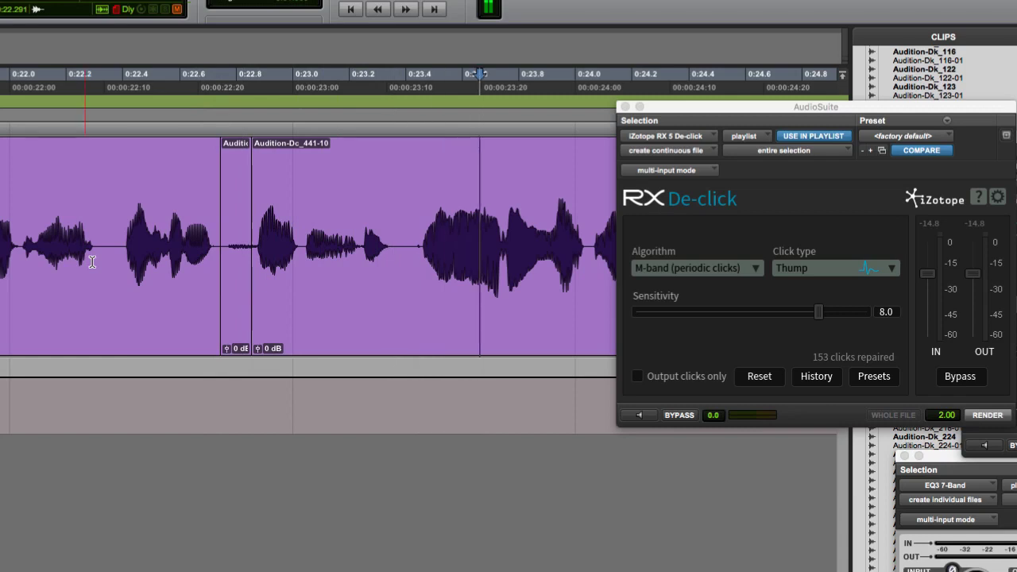
key("space")
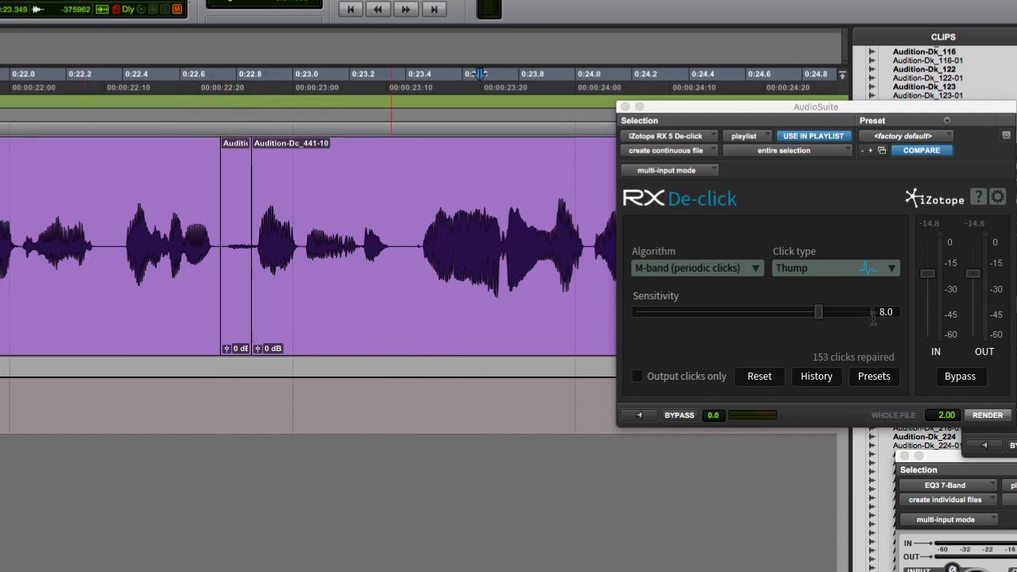
key("space")
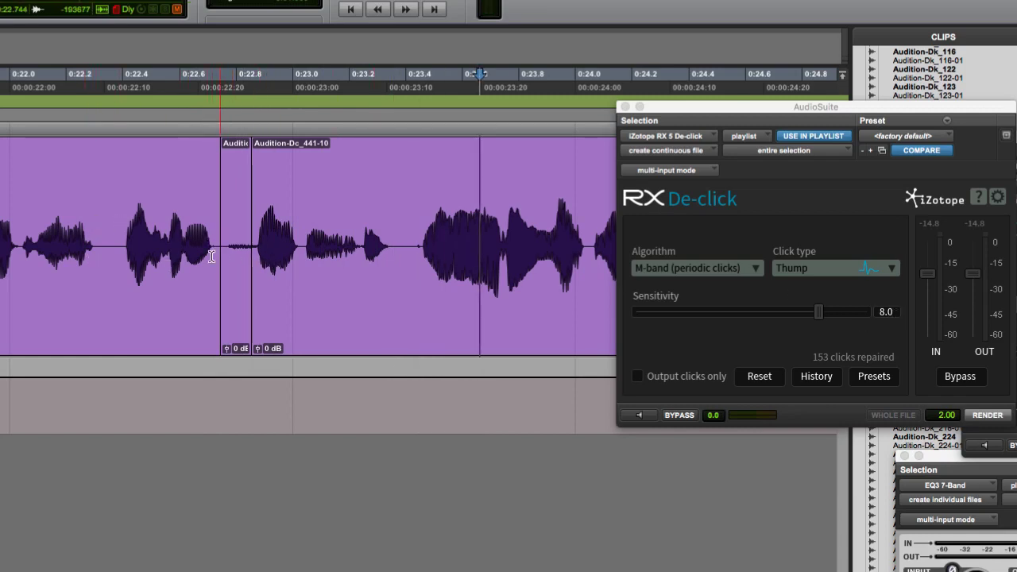
Step: Replay the repaired section near 22.8 s from several nearby starting points to check that the thump is reduced
left_click(258, 255)
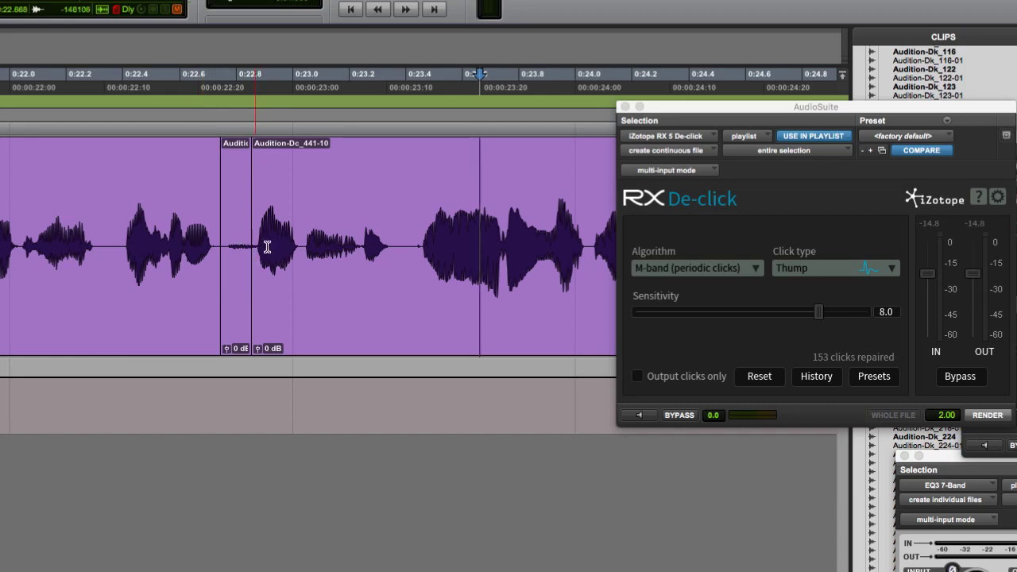
left_click(101, 226)
left_click_drag(116, 231, 203, 248)
double_click(243, 255)
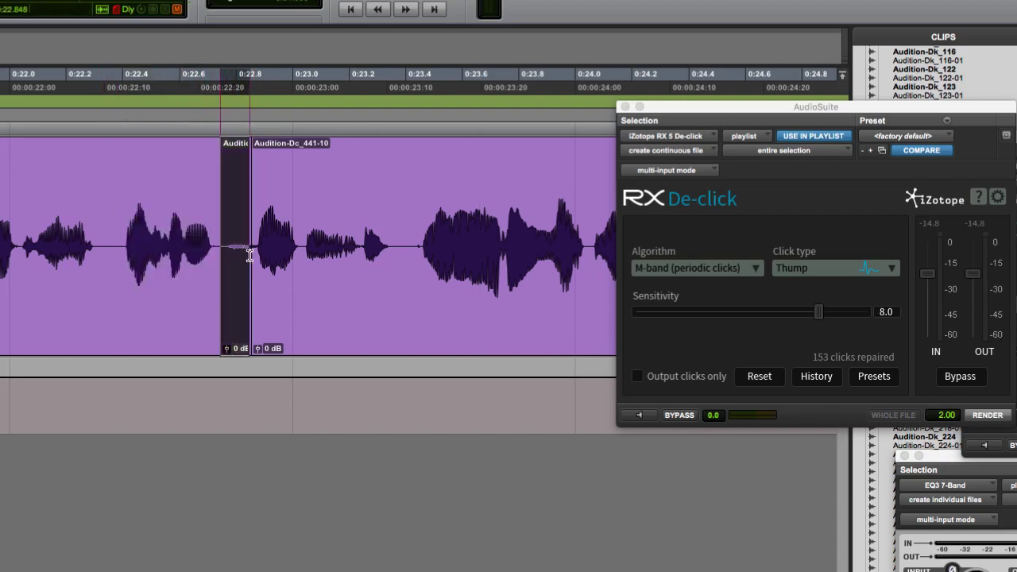
left_click(254, 259)
left_click(227, 256)
key("space")
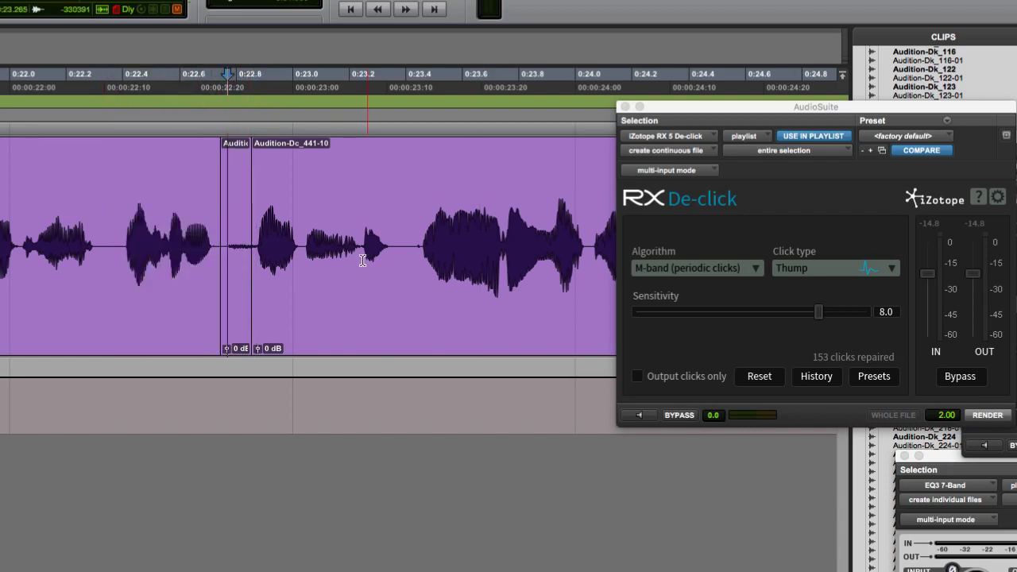
left_click(342, 260)
left_click(168, 242)
key("space")
Step: Play back the phrase from about 27.5 s to listen for remaining noises
scroll(266, 257, "right", 5)
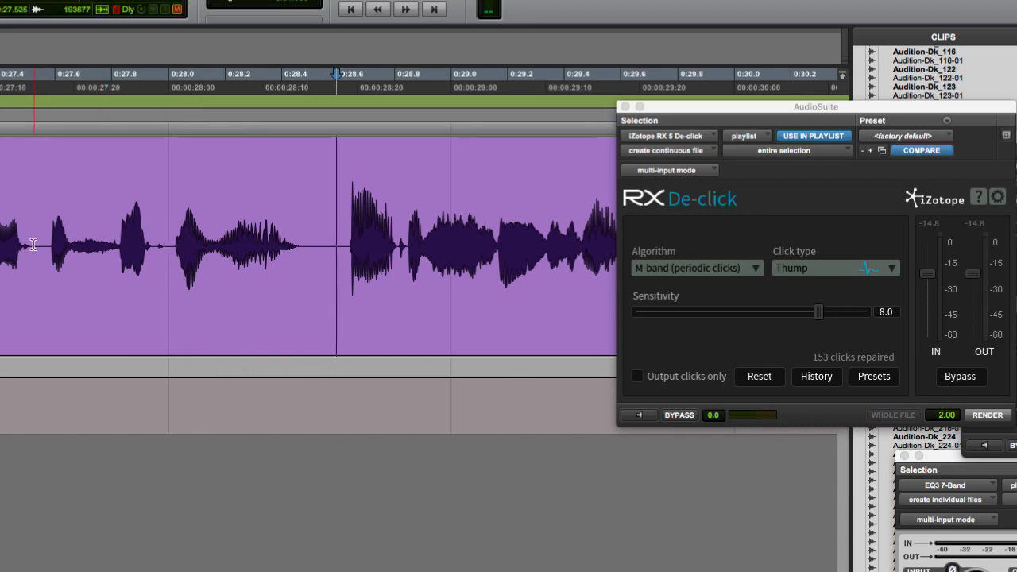
key("space")
left_click(33, 243)
left_click(36, 246)
key("space")
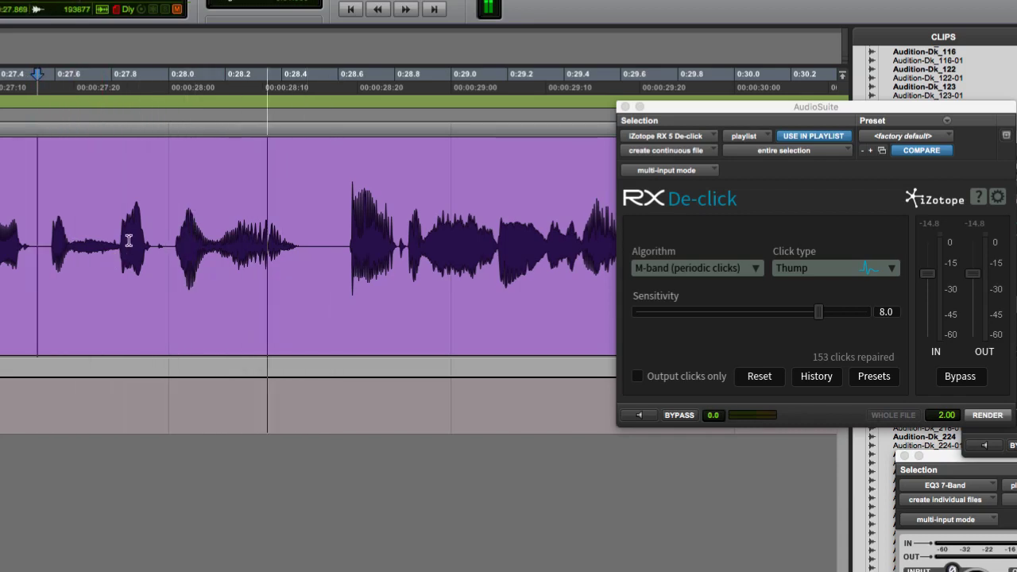
key("space")
Step: Replay from several points between about 27.84 and 27.96 s to pinpoint the noise at the end of the word
left_click(125, 241)
key("space")
key("space")
left_click(133, 252)
key("space")
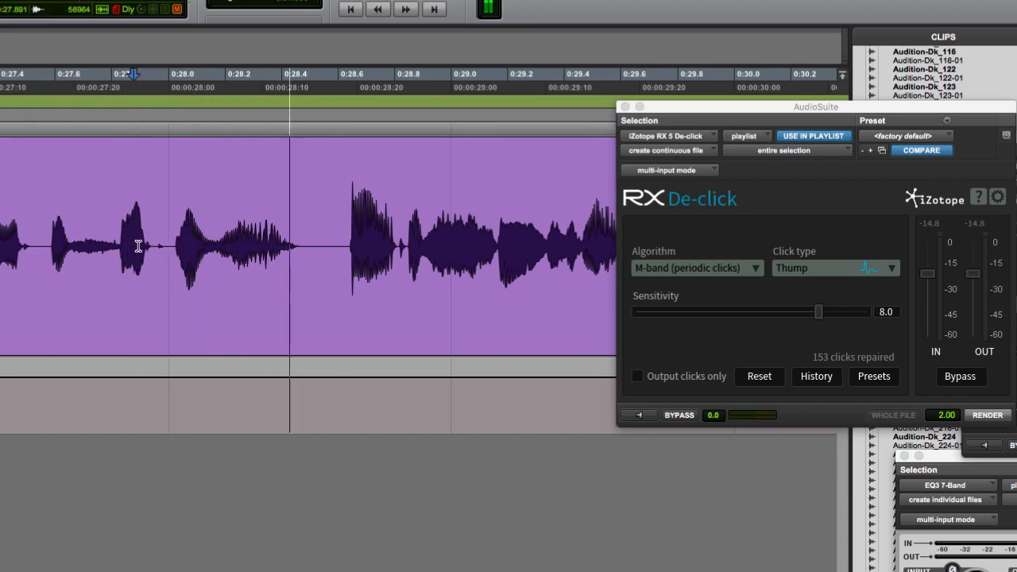
key("space")
left_click(138, 249)
key("space")
key("space")
left_click(106, 253)
left_click(130, 239)
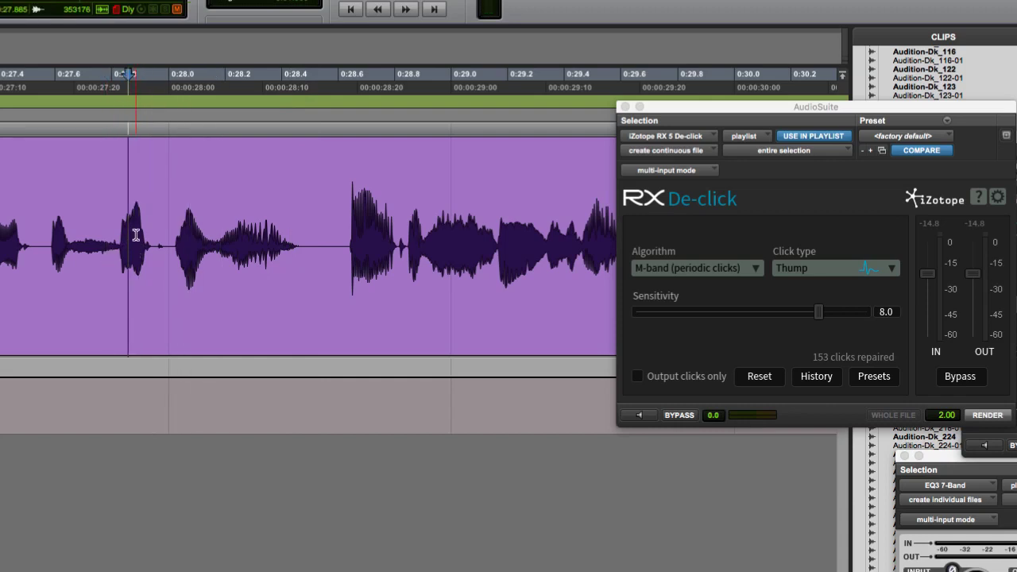
left_click(123, 236)
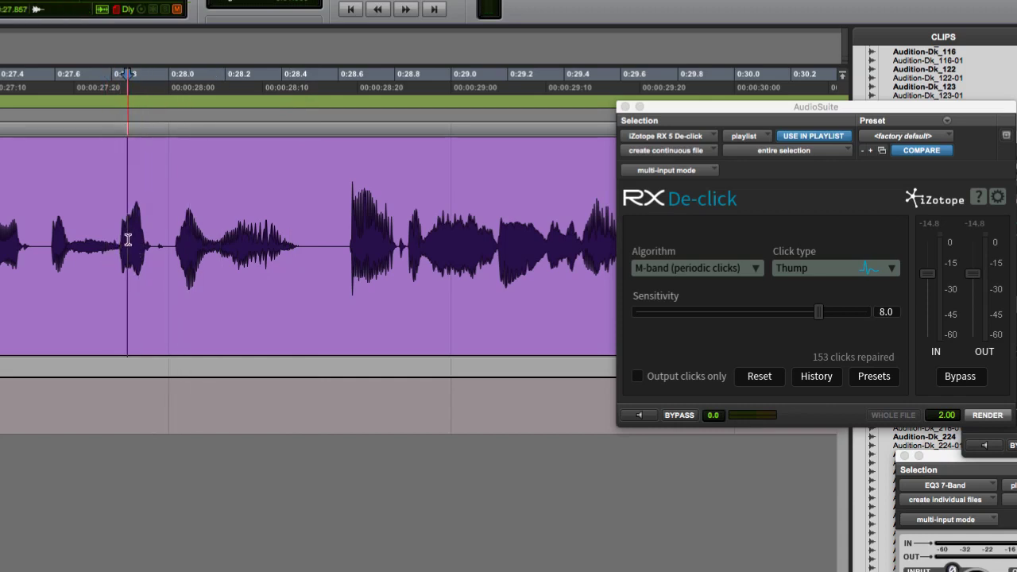
left_click(135, 239)
key("space")
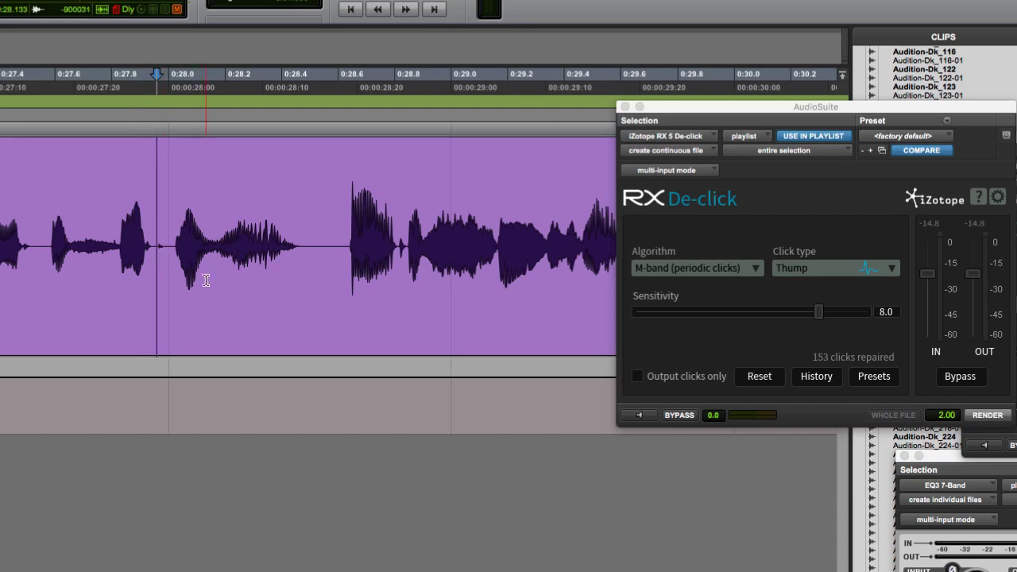
left_click(154, 252)
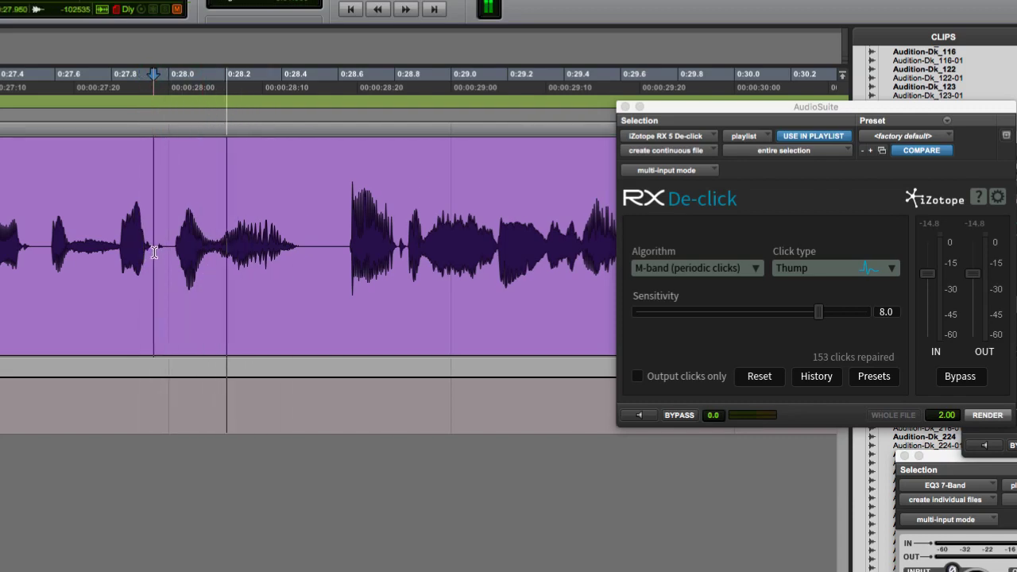
Step: Select the word ending from about 27.88 to 27.95 s and render the Thump De-click on it with sensitivity 7.4
left_click_drag(154, 253, 133, 274)
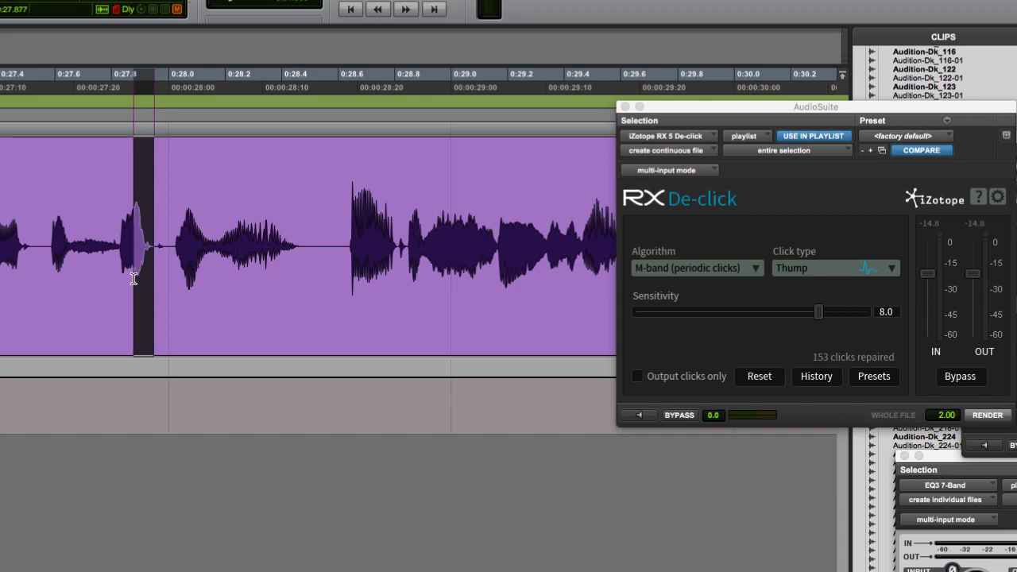
left_click_drag(818, 312, 803, 311)
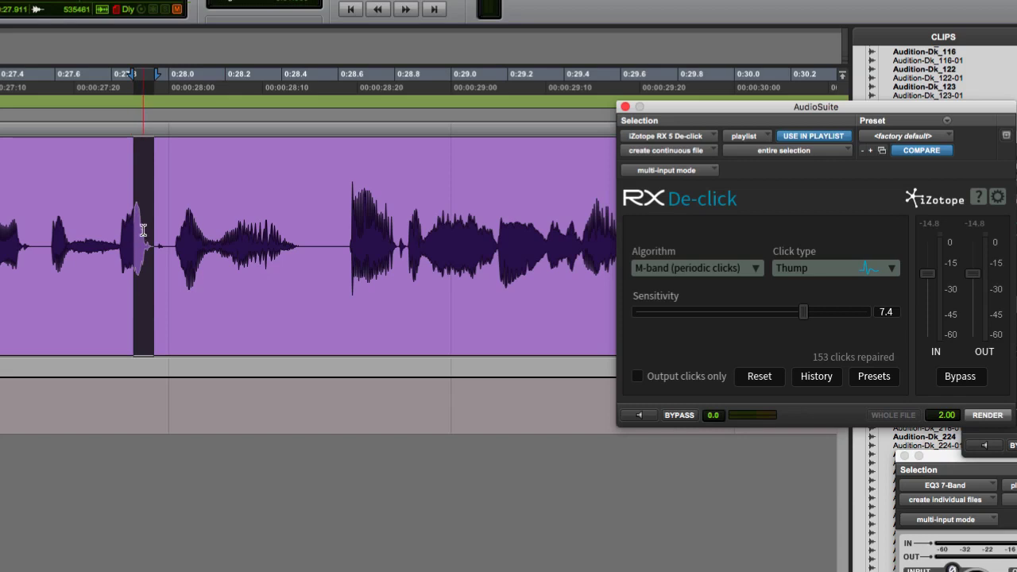
left_click(982, 416)
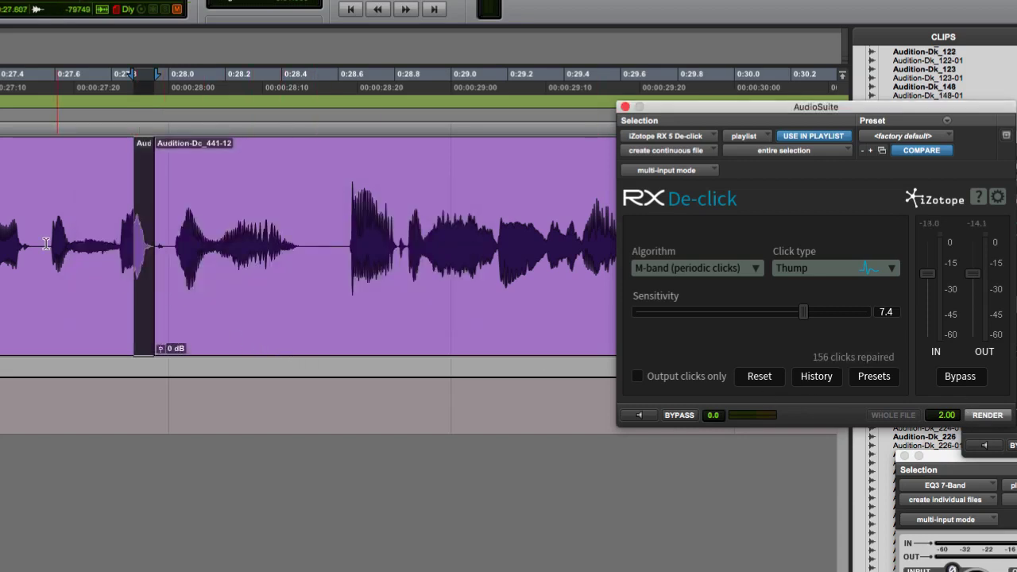
Step: Play back the phrase from about 27.5 s to check the De-click repair on the word ending
left_click(82, 248)
key("space")
key("space")
left_click(54, 246)
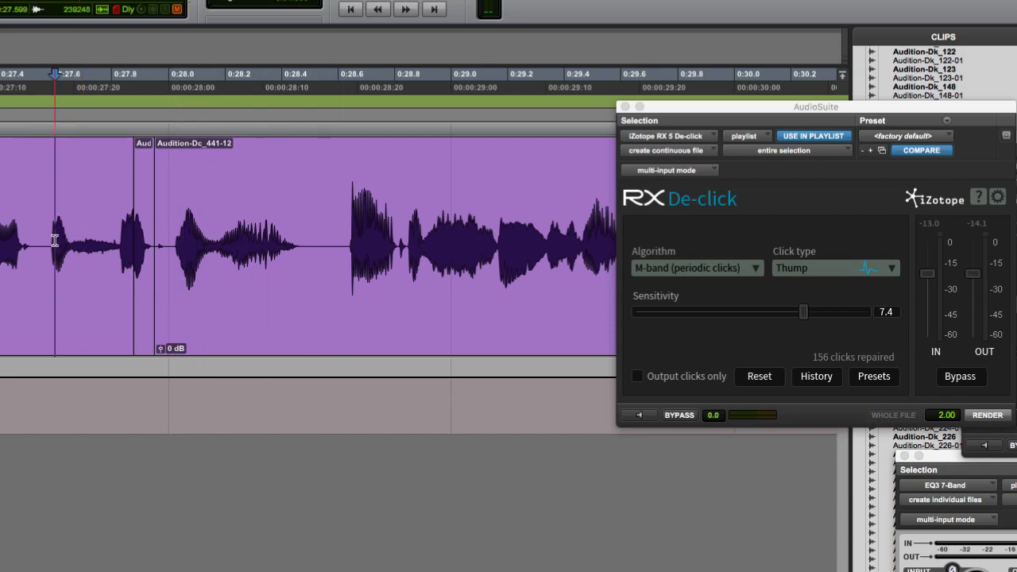
left_click(45, 248)
key("space")
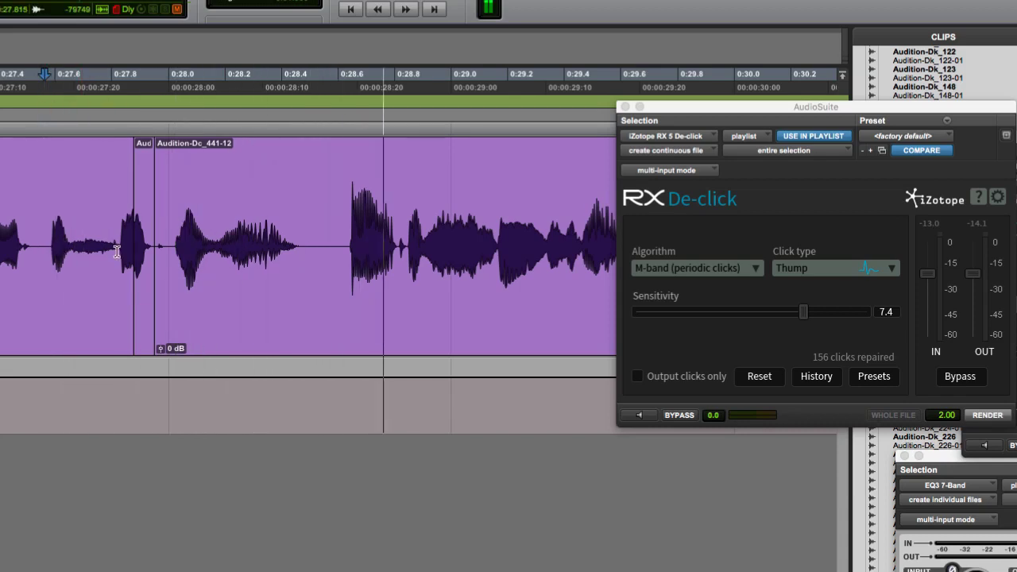
Step: Move on to the audio near 29.6 s and find the small noise between the two words
scroll(118, 251, "left", 3)
scroll(118, 251, "right", 2)
key("space")
left_click(202, 243)
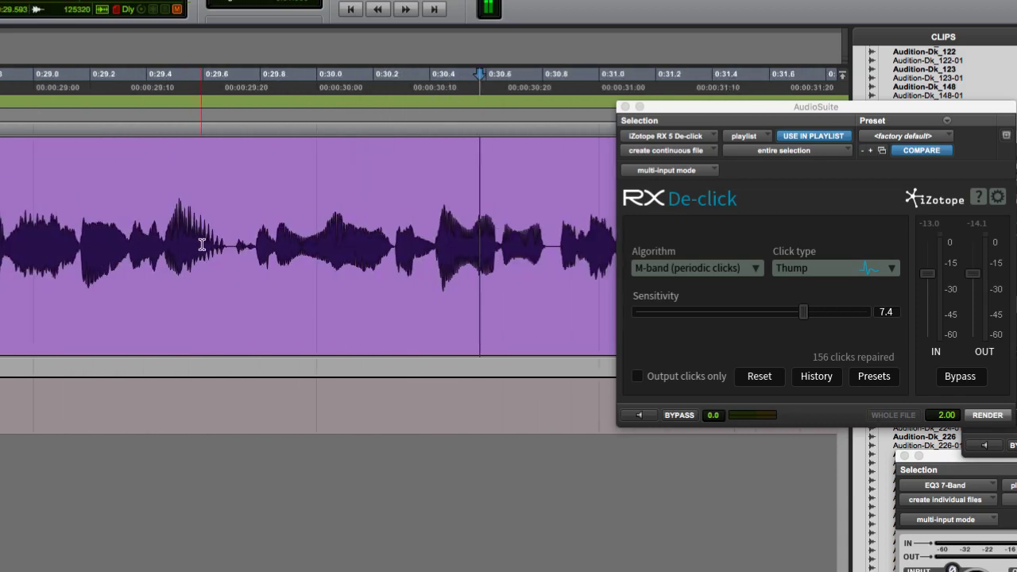
key("space")
key("space")
left_click(244, 244)
key("t")
key("t")
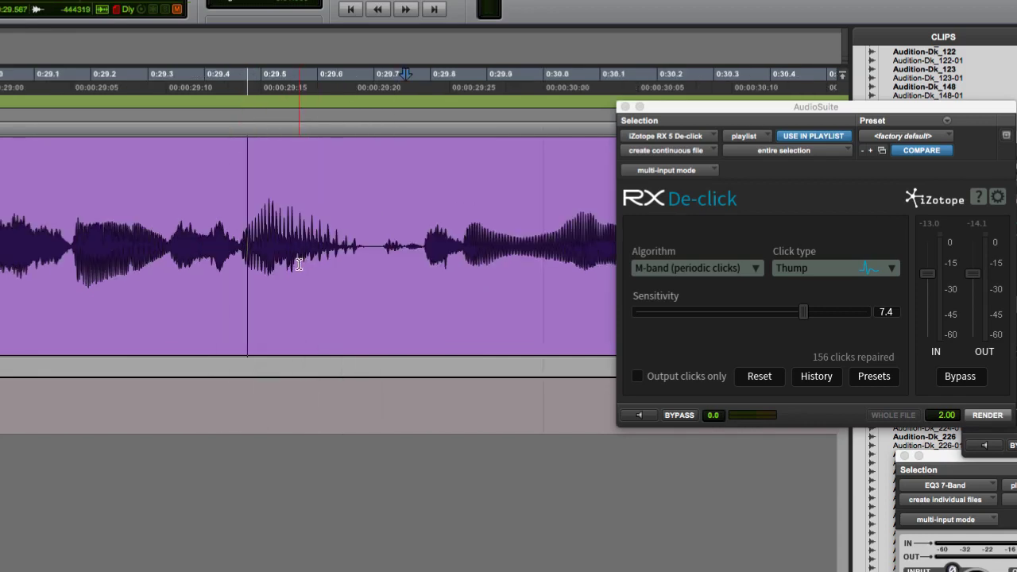
Step: Delete the noise from about 29.71 to 29.75 s and the faint remainder after it, closing the gaps, and play back the join
left_click_drag(353, 249, 401, 269)
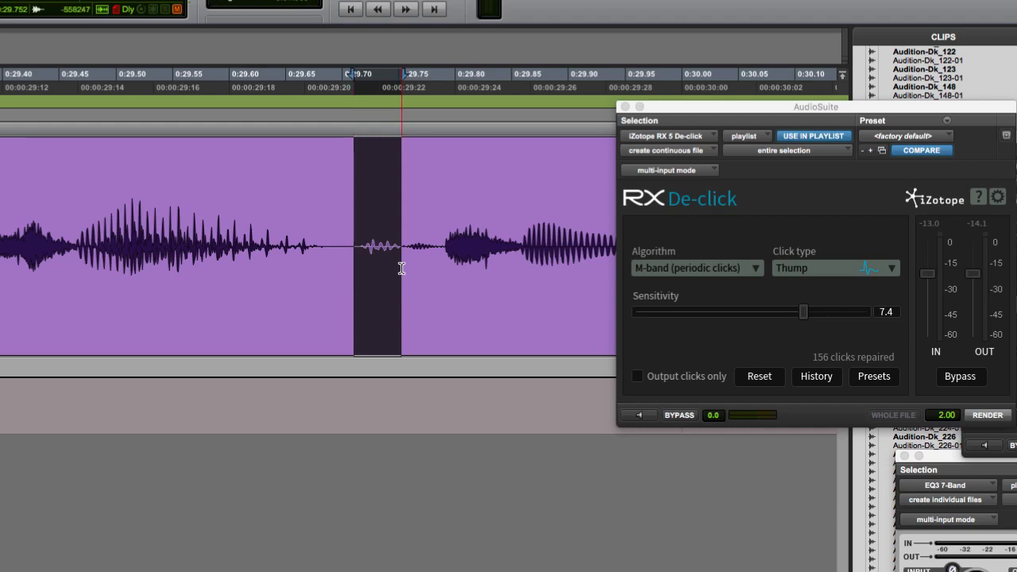
key("Delete")
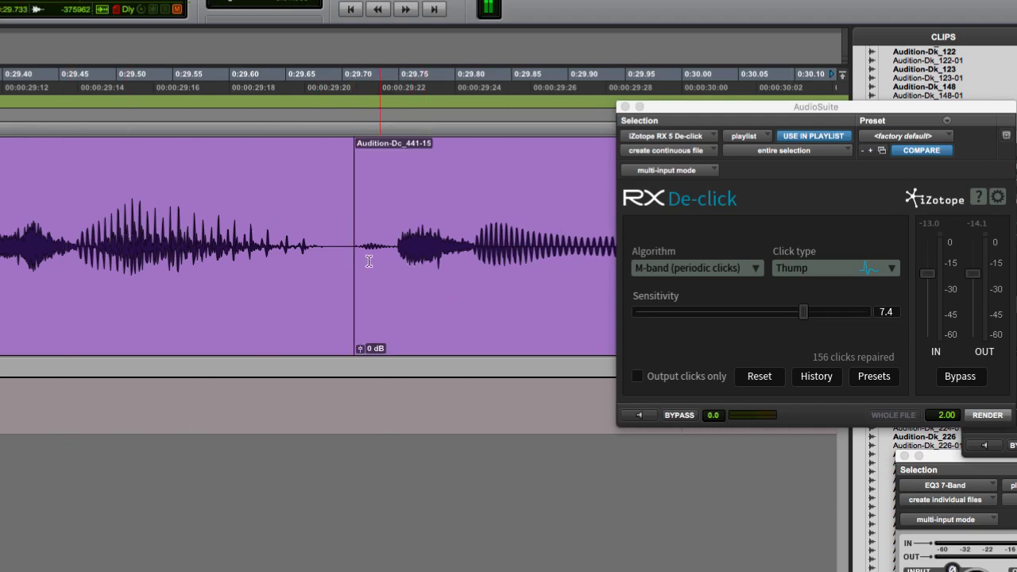
left_click_drag(351, 260, 395, 271)
key("Delete")
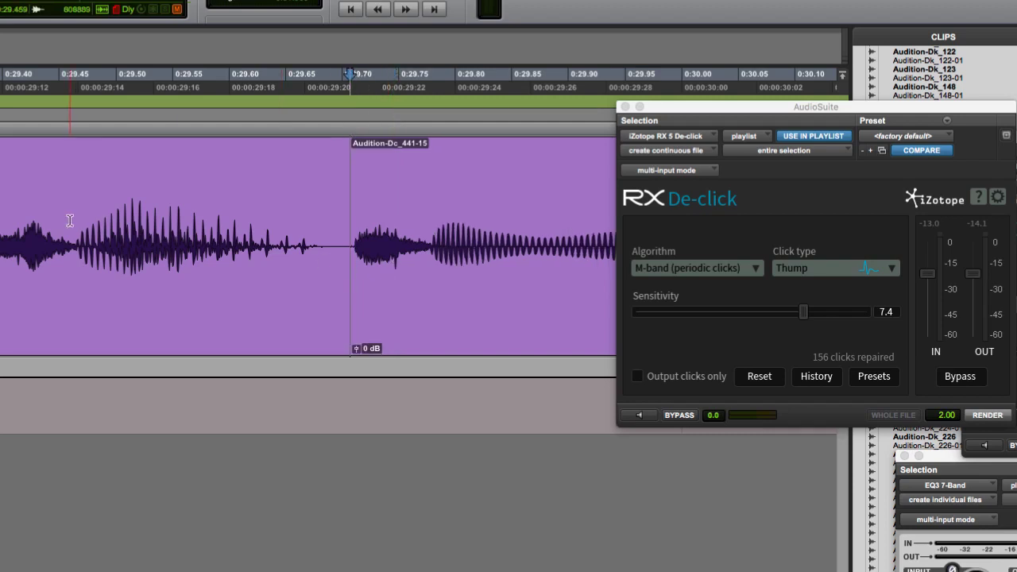
left_click(70, 221)
key("space")
Step: Copy the quiet gap from about 28.52 to 28.59 s and paste it at the join near 29.7 s to restore the pause
left_click(322, 248)
key("r")
key("r")
key("r")
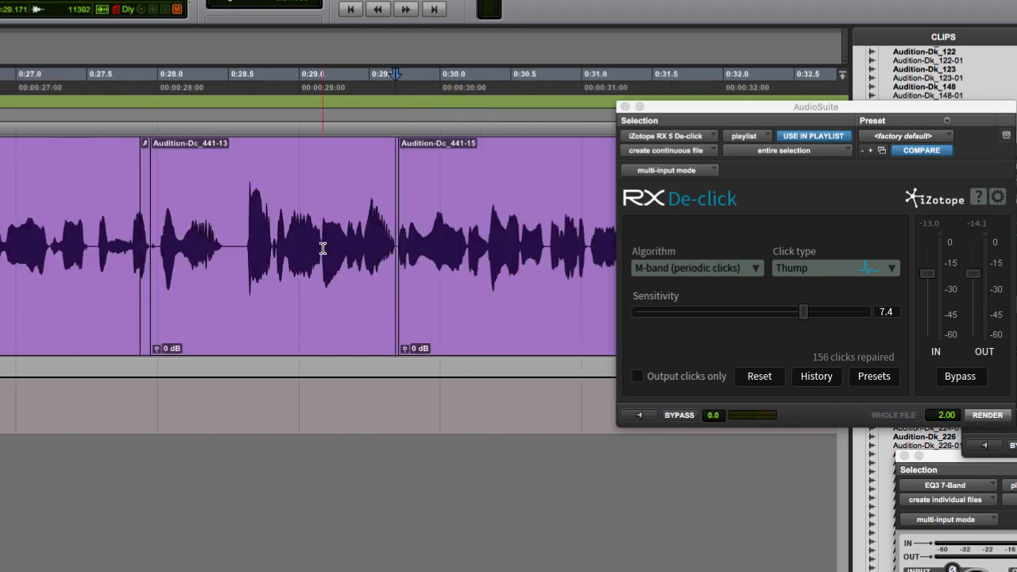
left_click_drag(231, 255, 241, 256)
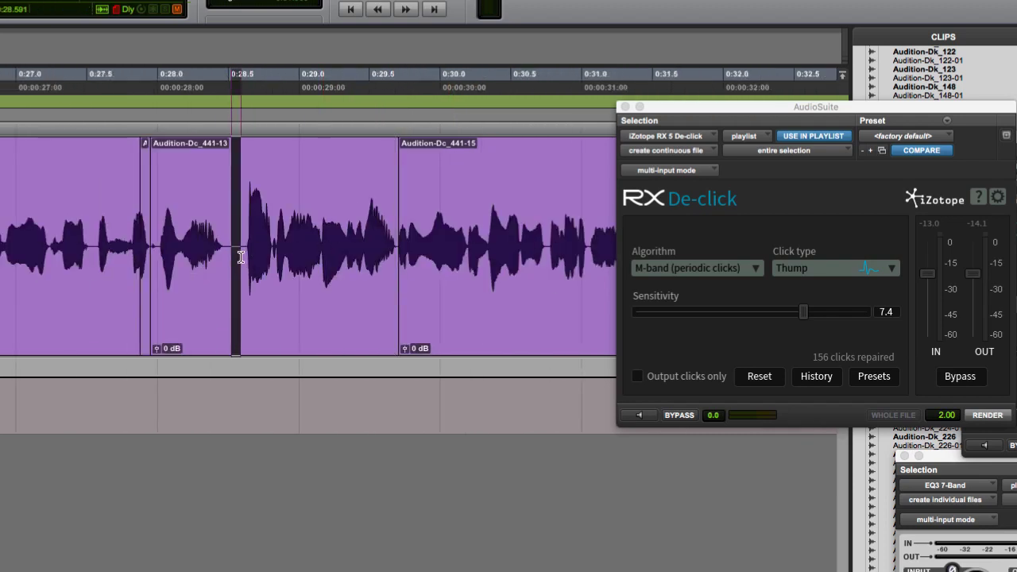
left_click(397, 241)
key("super+bracketright")
key("super+bracketright")
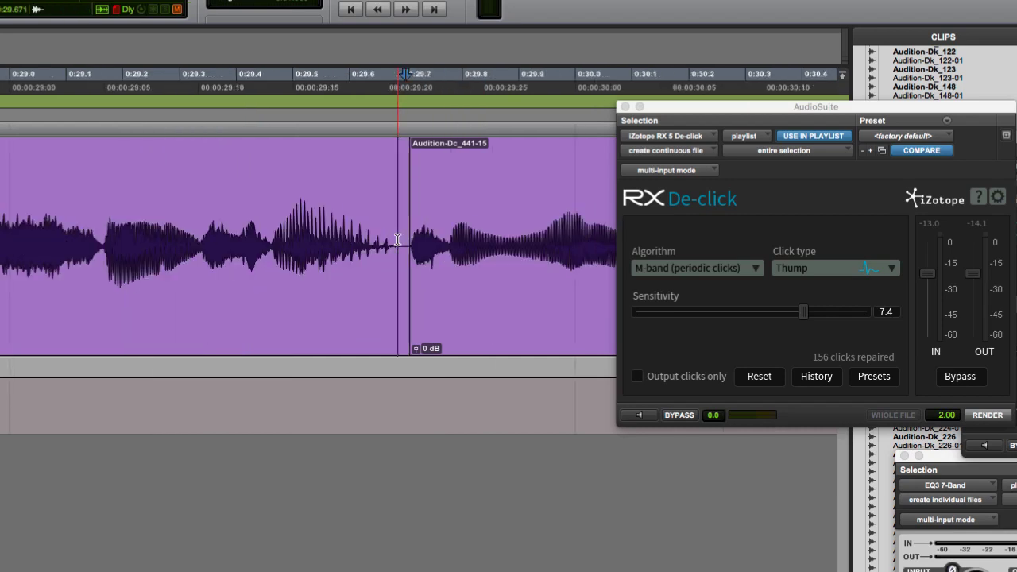
left_click_drag(403, 251, 411, 255)
key("super+v")
key("r")
key("r")
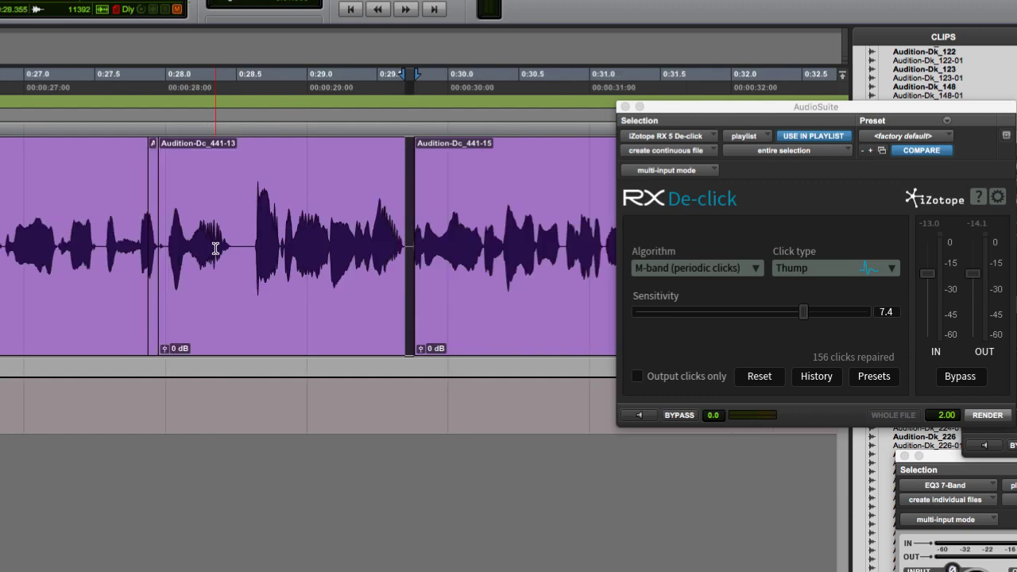
Step: Play back from about 28.6 s through the repaired pause near 29.7 s towards the end of the audition
left_click(343, 245)
left_click(384, 243)
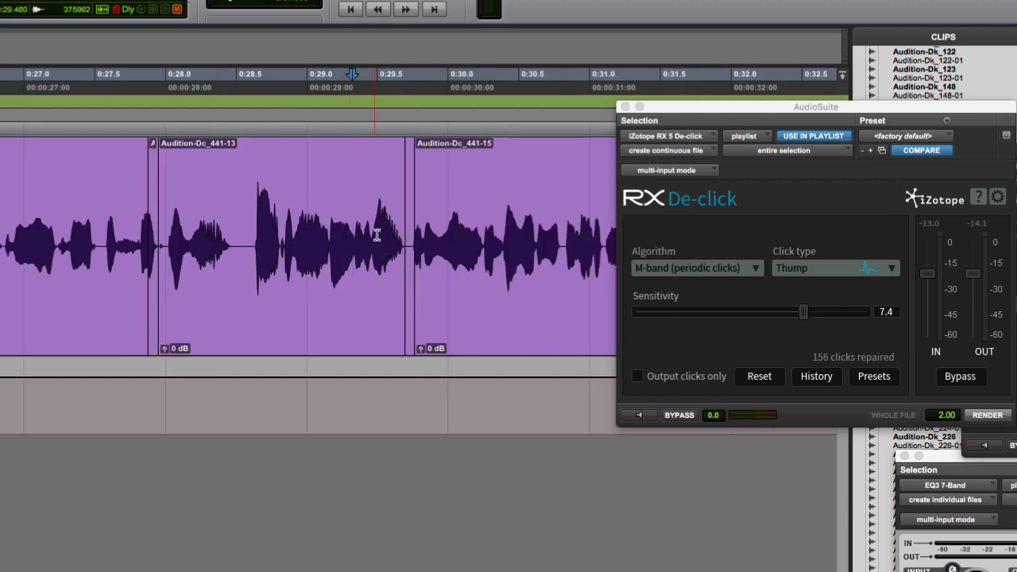
left_click(364, 243)
left_click(351, 244)
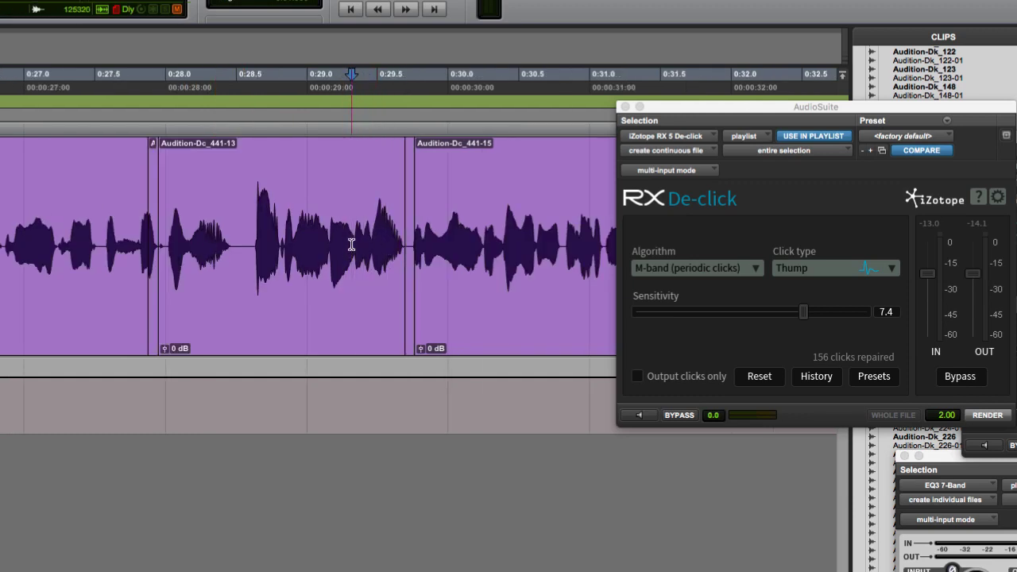
left_click(252, 248)
key("space")
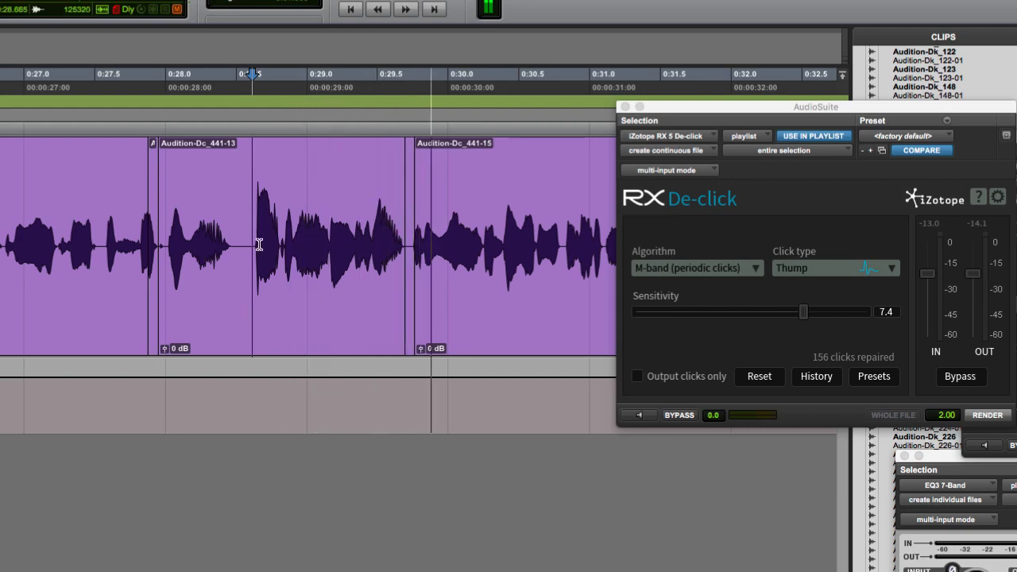
scroll(278, 243, "left", 2)
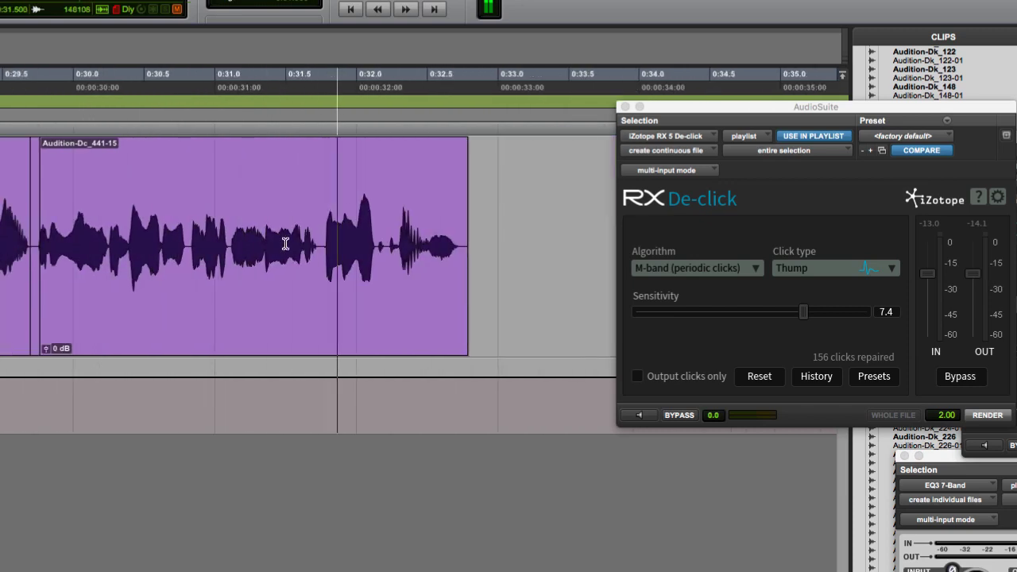
key("space")
Step: Select all the edited audition clips from the start to the end of the track and group them into one clip
key("r")
key("r")
key("r")
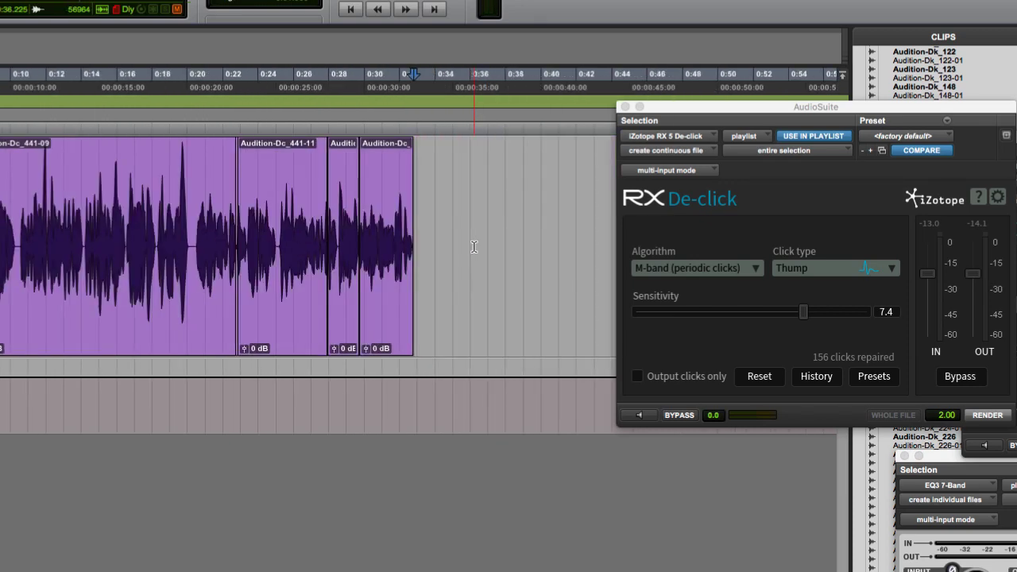
left_click(429, 249)
key("super+bracketright")
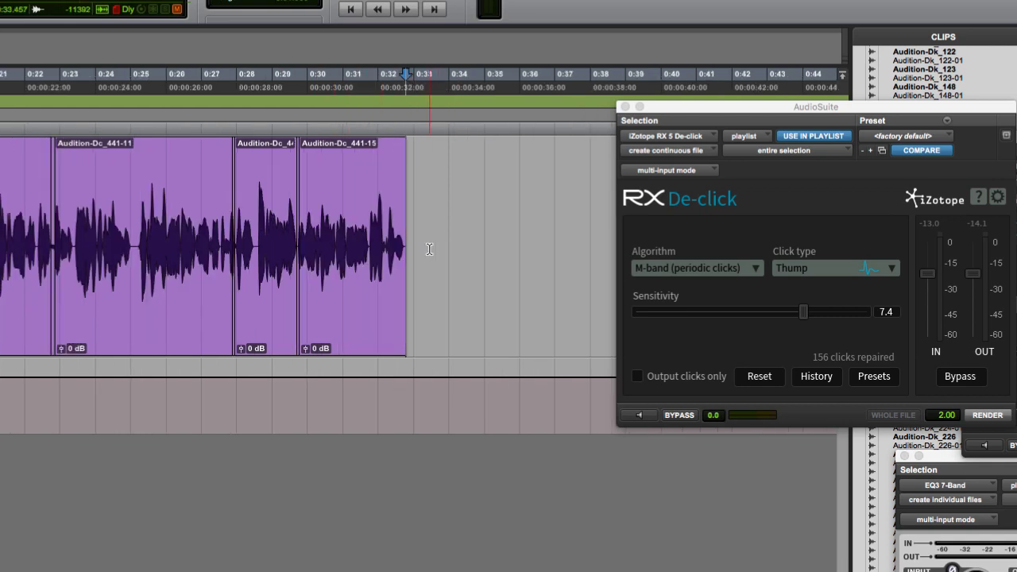
key("super+bracketleft")
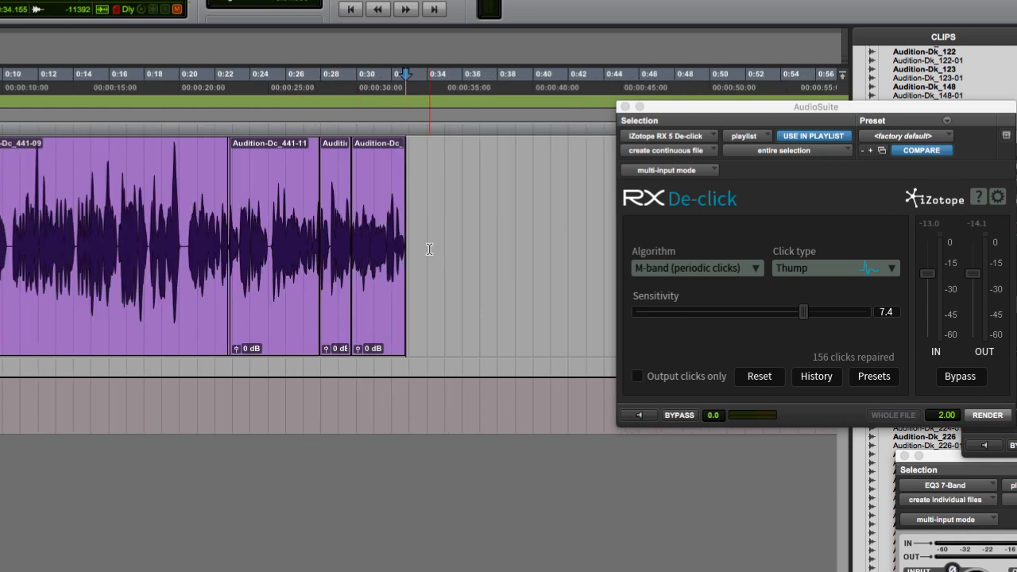
left_click(381, 196)
scroll(381, 196, "left", 3)
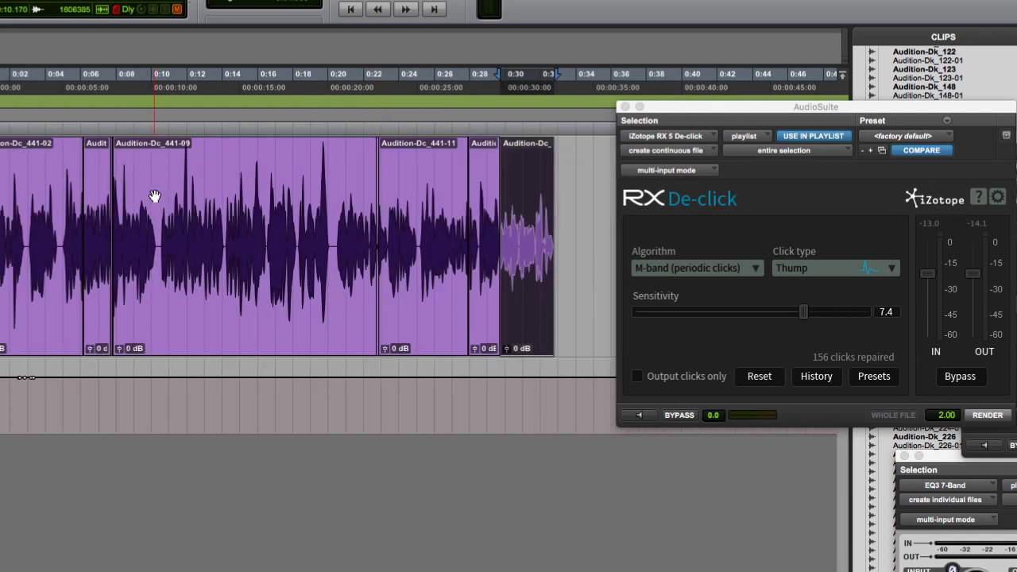
left_click(59, 205, "shift")
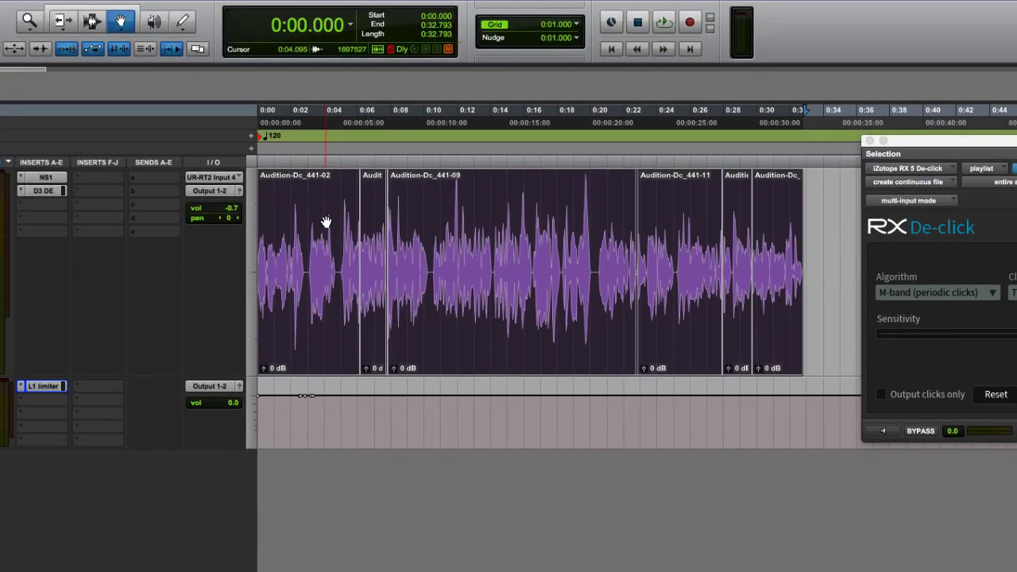
key("super+alt+g")
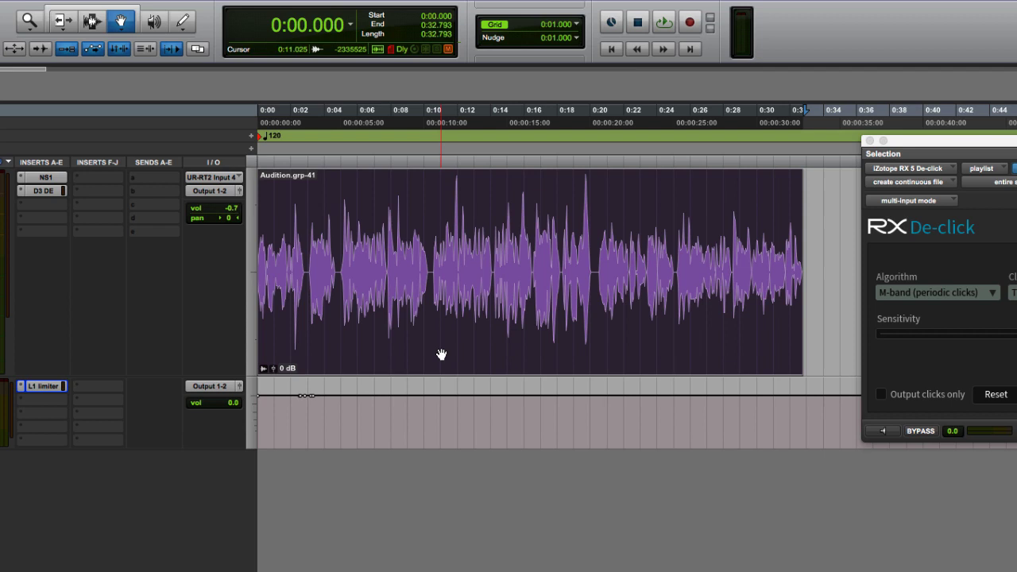
Step: Review the threshold and output ceiling settings of the L1 limiter on the master track and close it
left_click(50, 386)
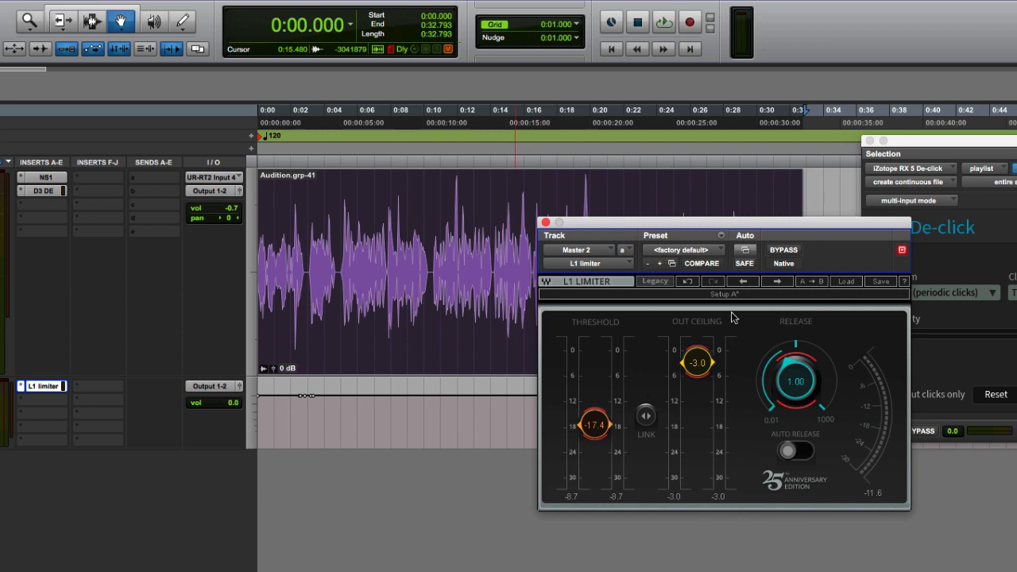
left_click(546, 222)
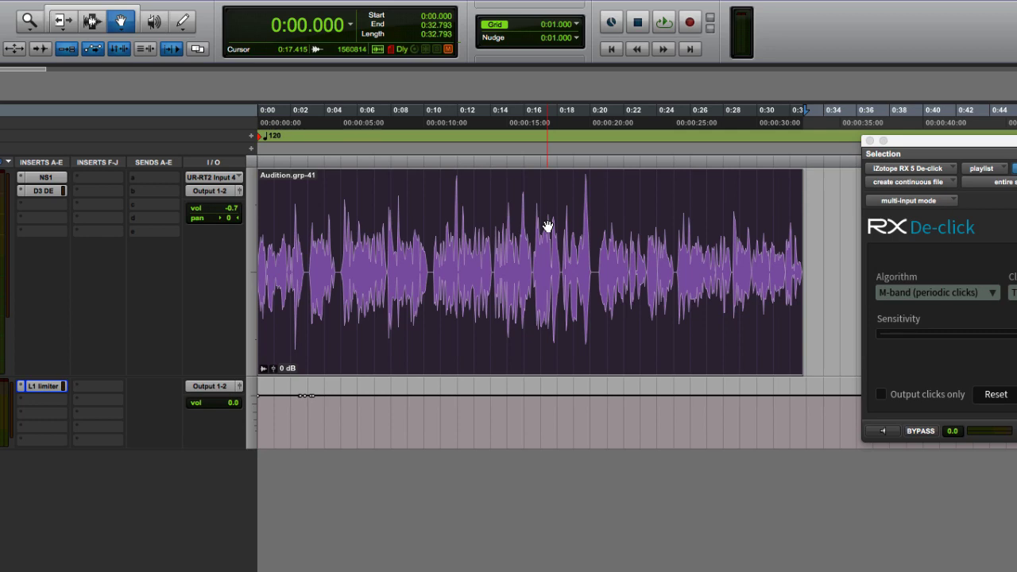
left_click(897, 8)
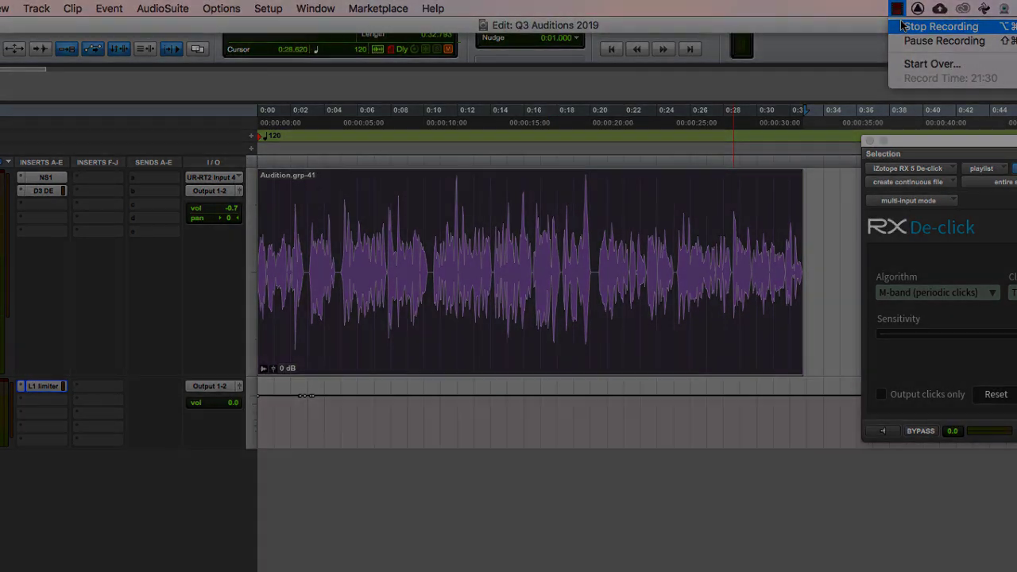